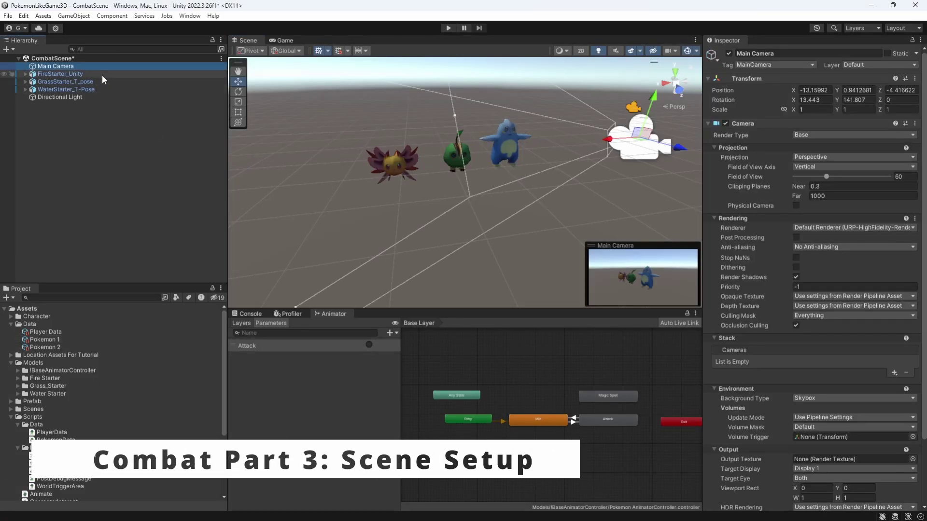
click(103, 76)
click(120, 192)
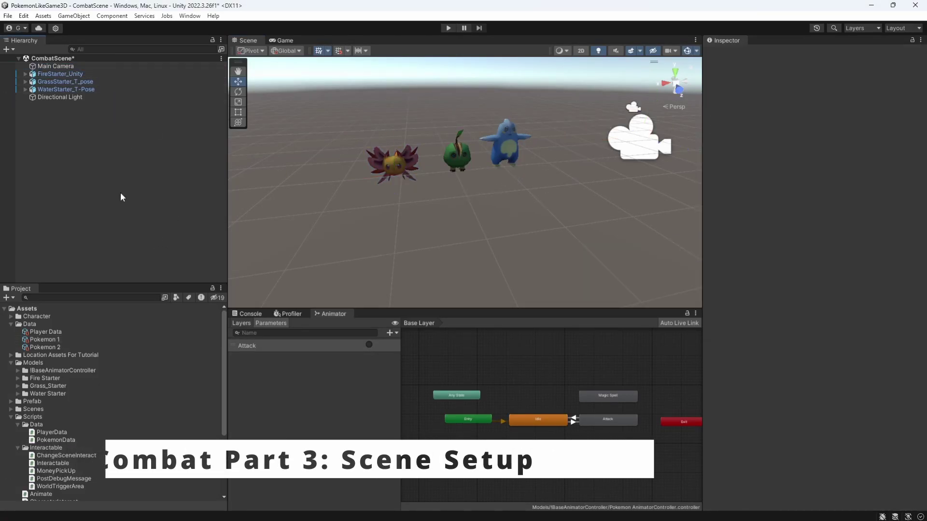
click(98, 66)
click(97, 125)
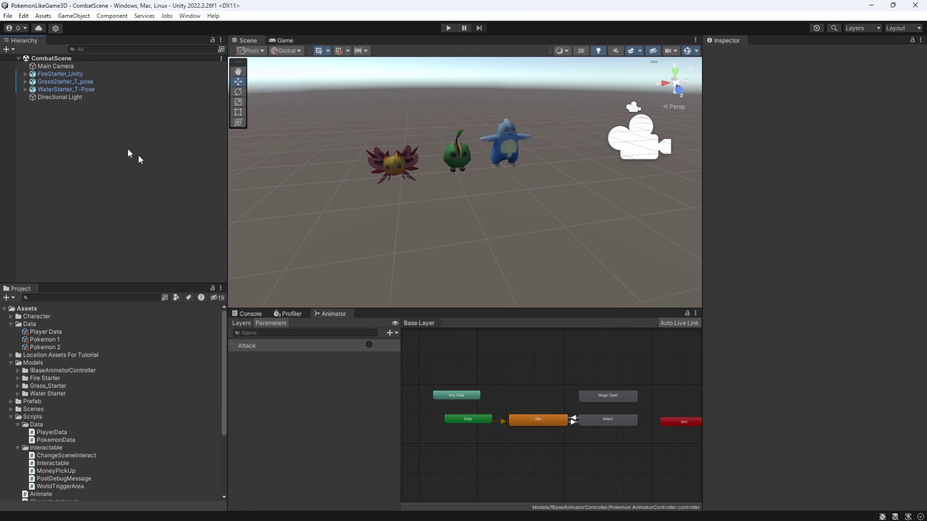
- Create an empty object named ---COMBAT--- at the top of the hierarchy and set its position to 0, 0, 0
right_click(109, 141)
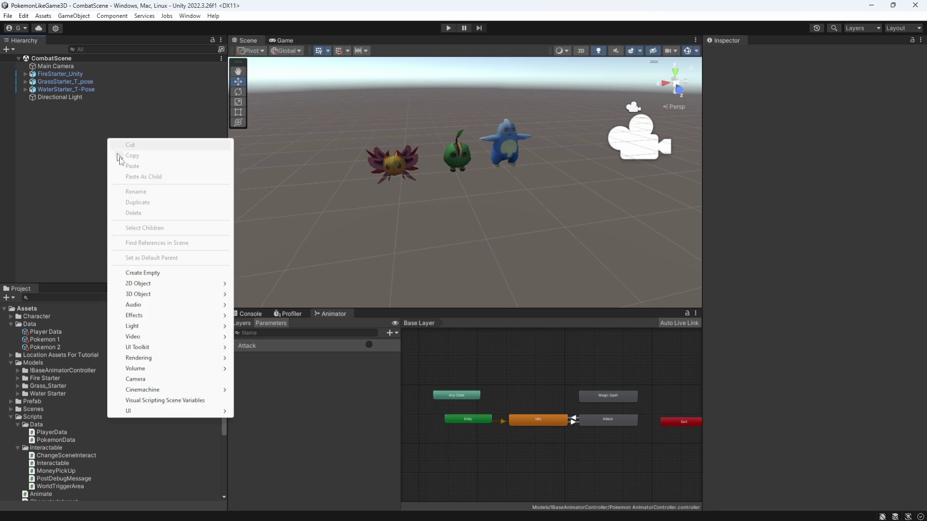
click(205, 274)
text(---COMBAT---)
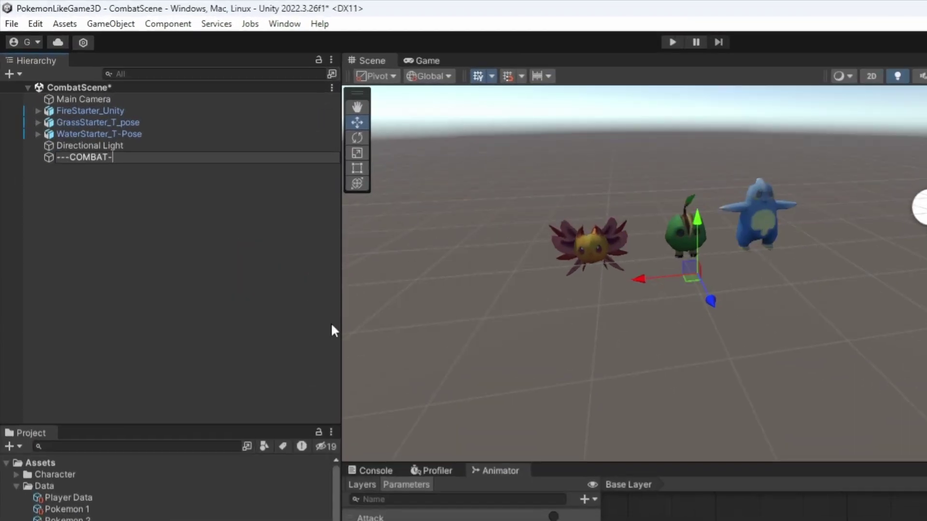
key(Return)
drag(97, 99, 82, 95)
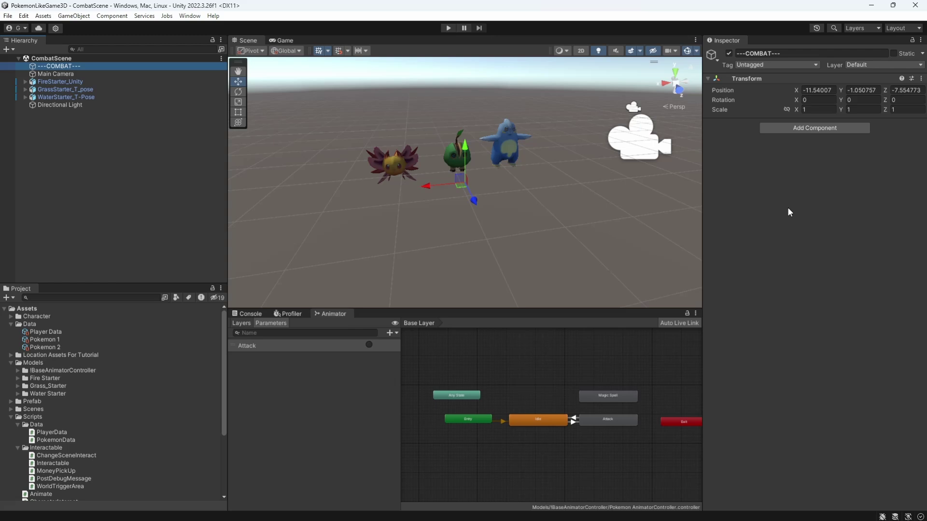
click(820, 90)
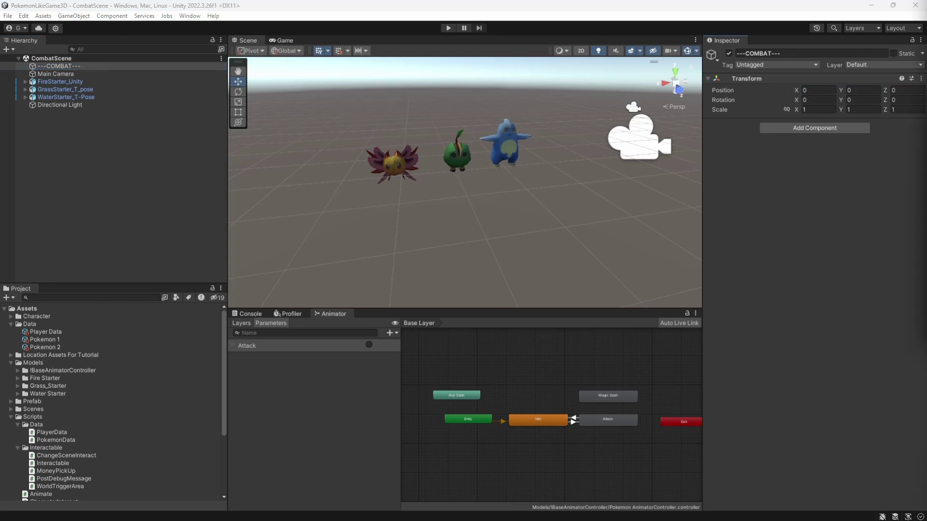
- Create a new script named CombatManager and add it as a component to the ---COMBAT--- object
click(814, 127)
text(CombatManager)
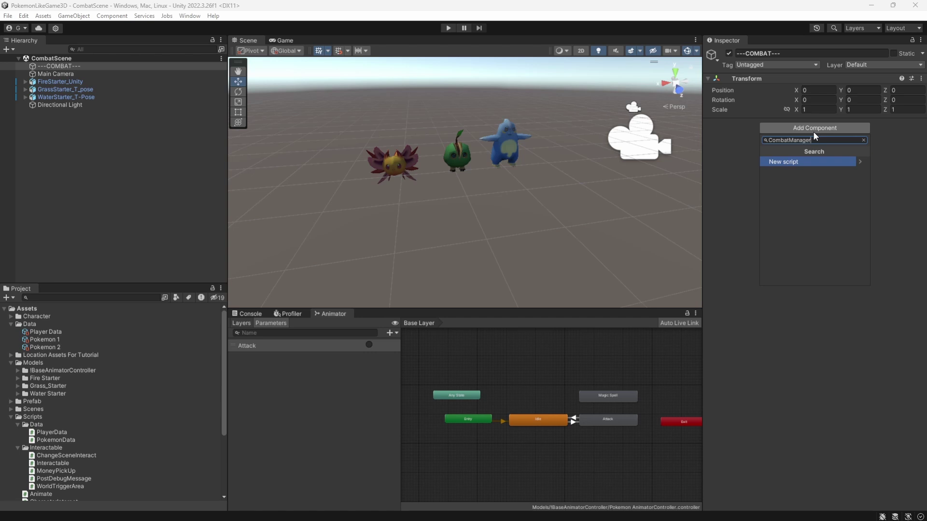
key(Return)
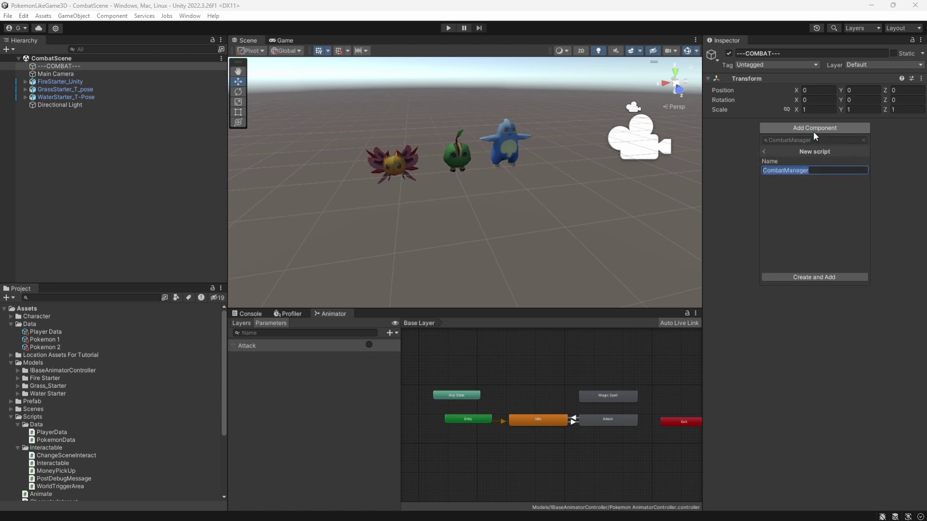
key(Return)
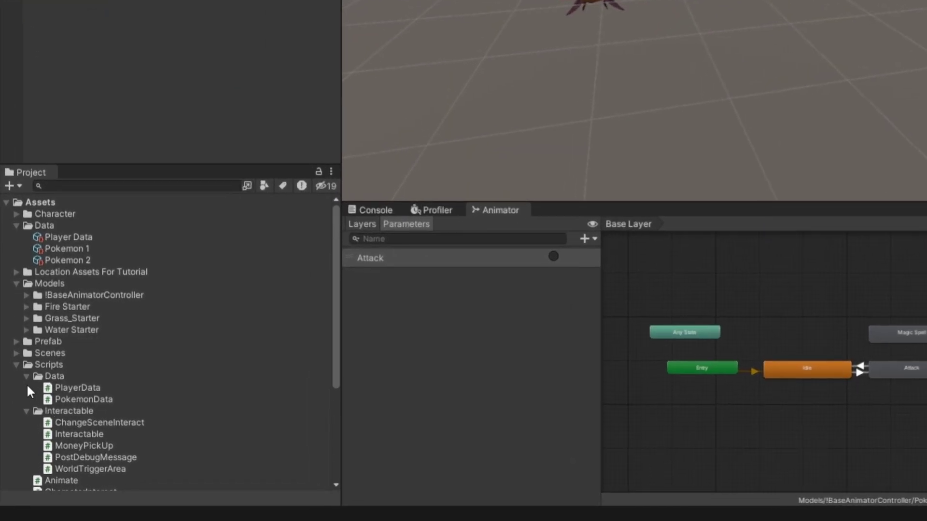
- Create a Combat folder inside the Scripts folder and move the CombatManager script into it
scroll(83, 431, down, 5)
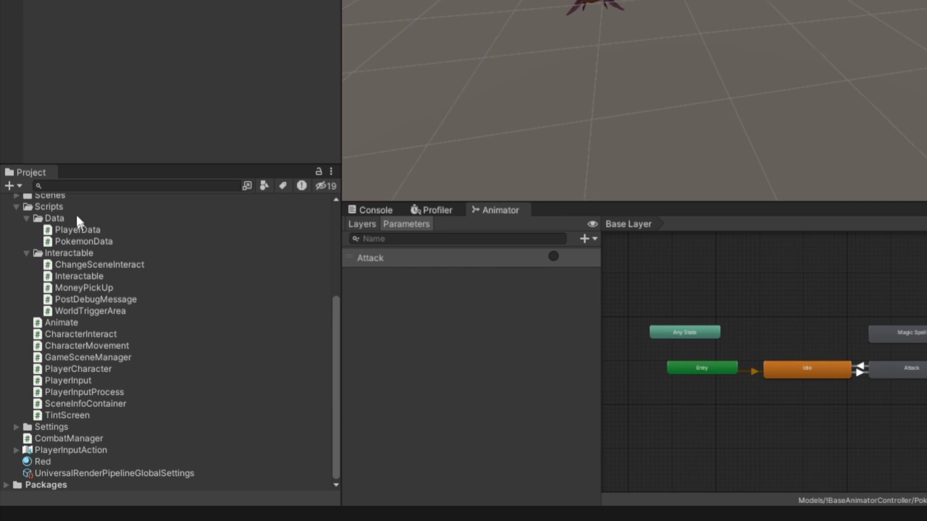
click(48, 207)
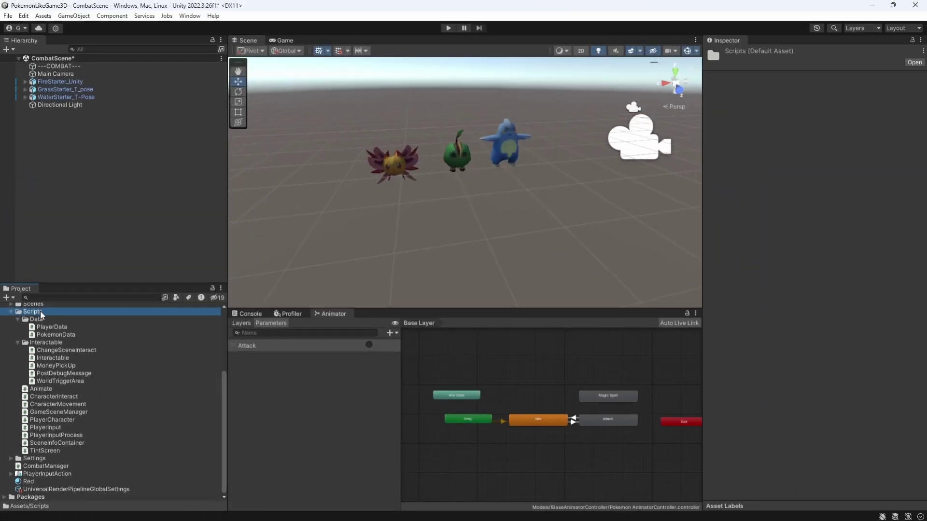
right_click(62, 206)
mouse_move(68, 30)
click(244, 33)
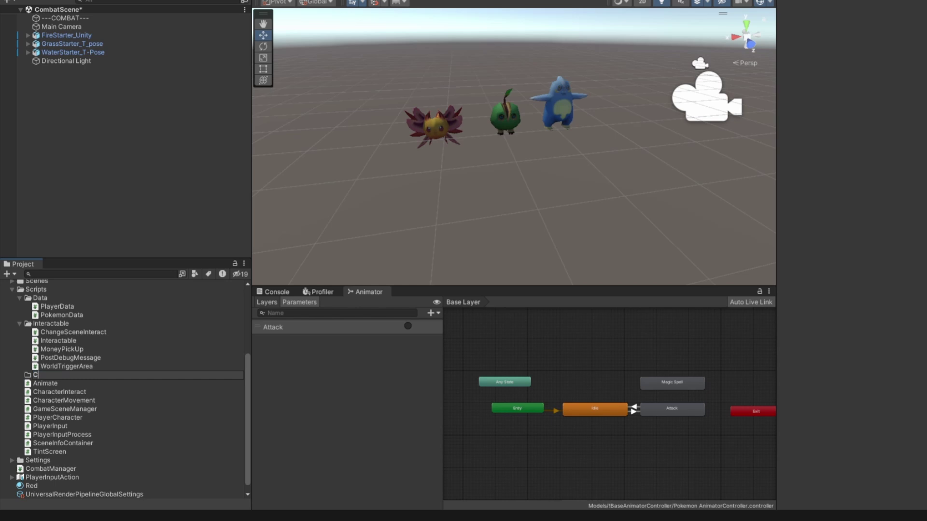
text(Combat)
key(Return)
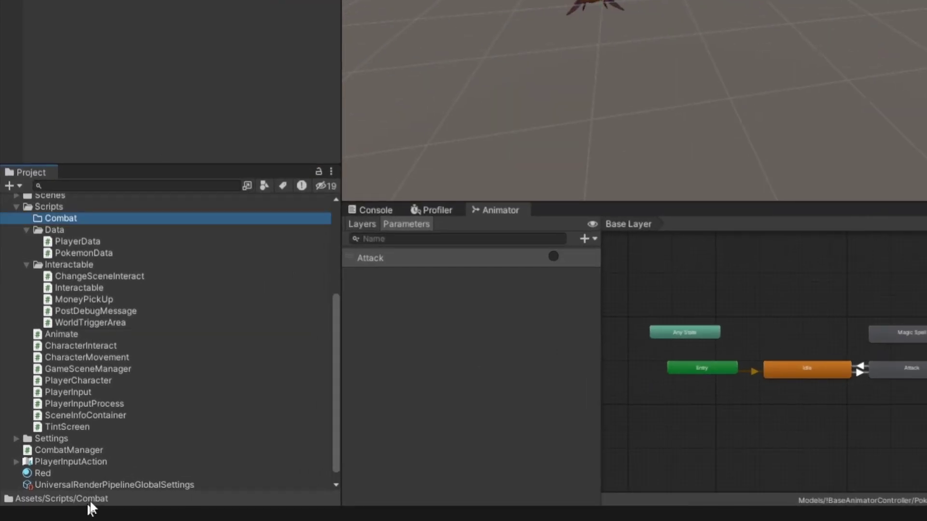
drag(71, 458, 76, 219)
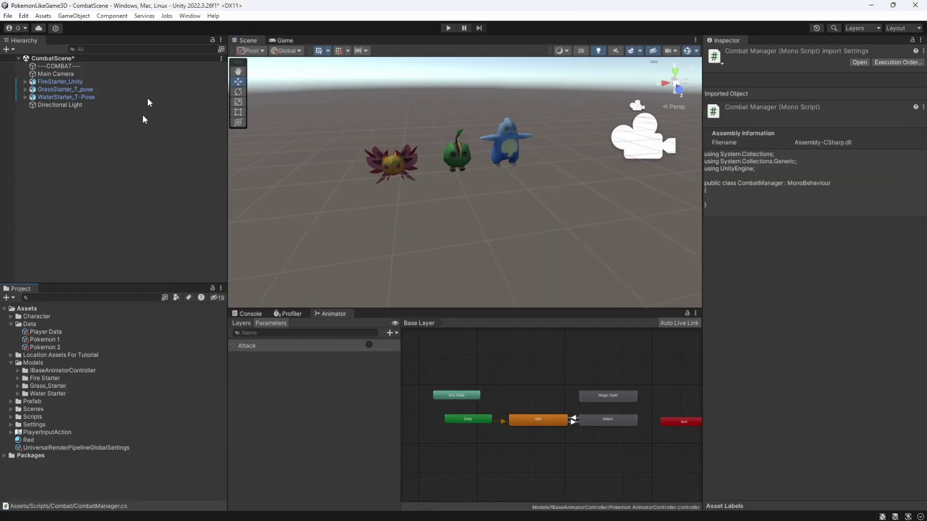
- Collapse the Fire Starter, Models and Data folders in the project assets
click(62, 82)
click(26, 409)
click(26, 409)
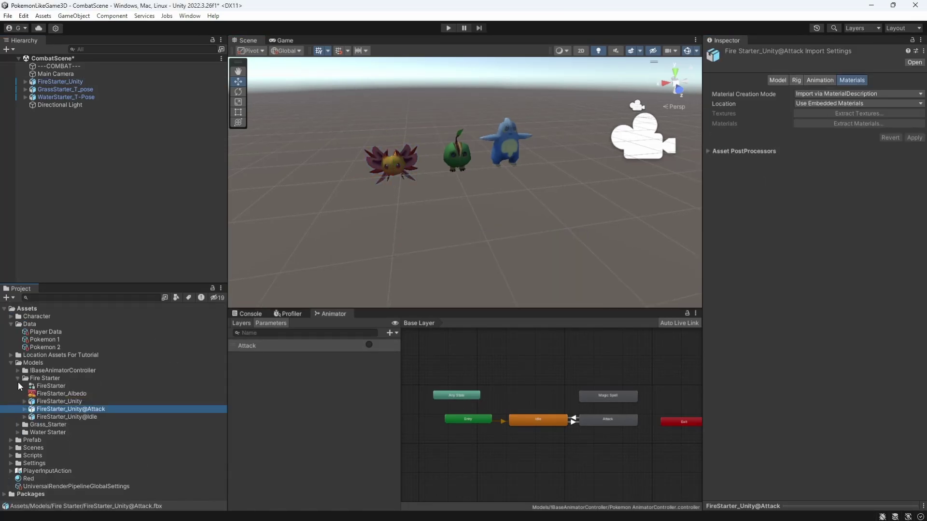
click(18, 379)
click(11, 364)
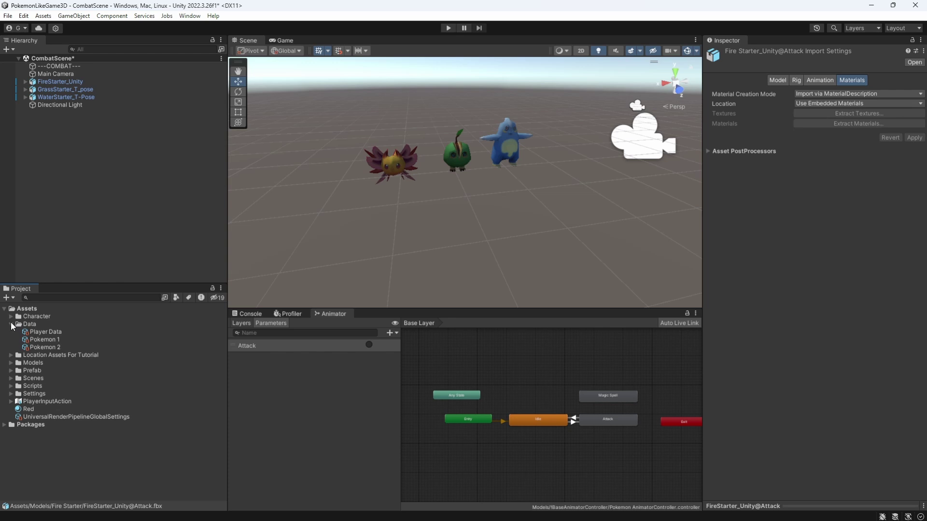
click(11, 324)
- Create an empty object at the scene root and set its position to 0, 0, 0
click(79, 161)
alt+drag(448, 164, 478, 176)
right_click(136, 160)
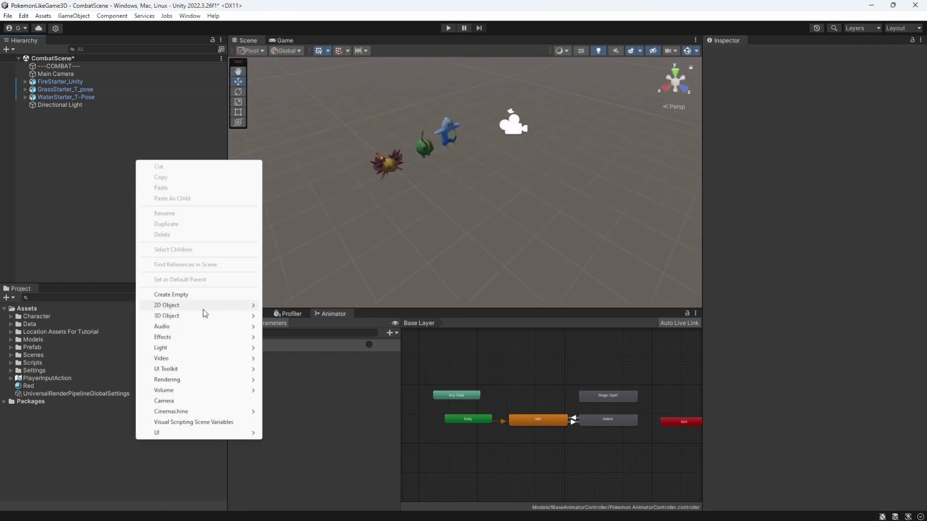
click(194, 292)
click(811, 90)
text(0)
click(858, 91)
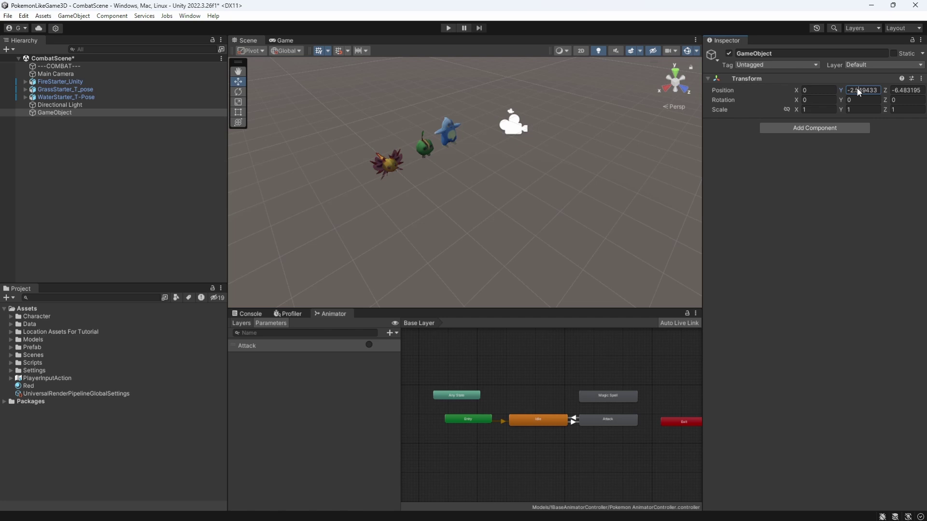
scroll(531, 140, down, 3)
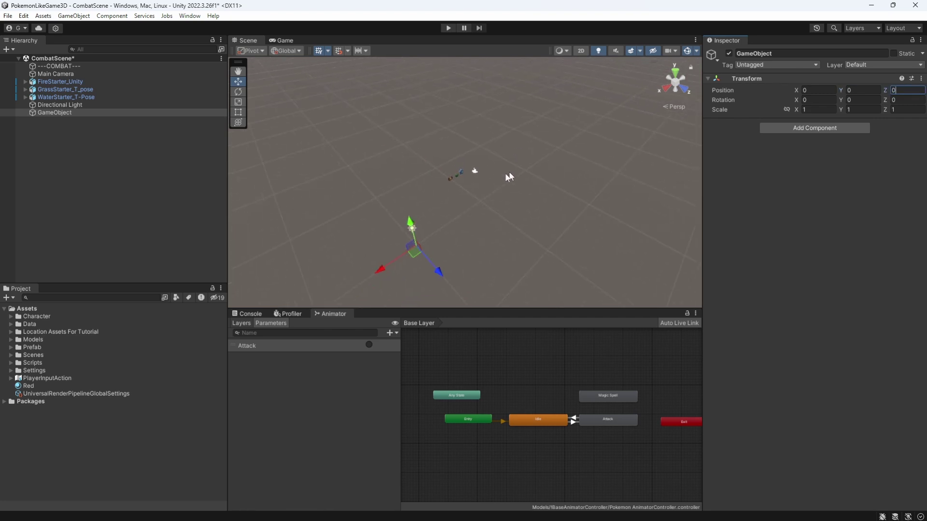
- Rename the new empty object as Combat Pivot 1
middle_drag(520, 147, 494, 180)
scroll(466, 181, up, 2)
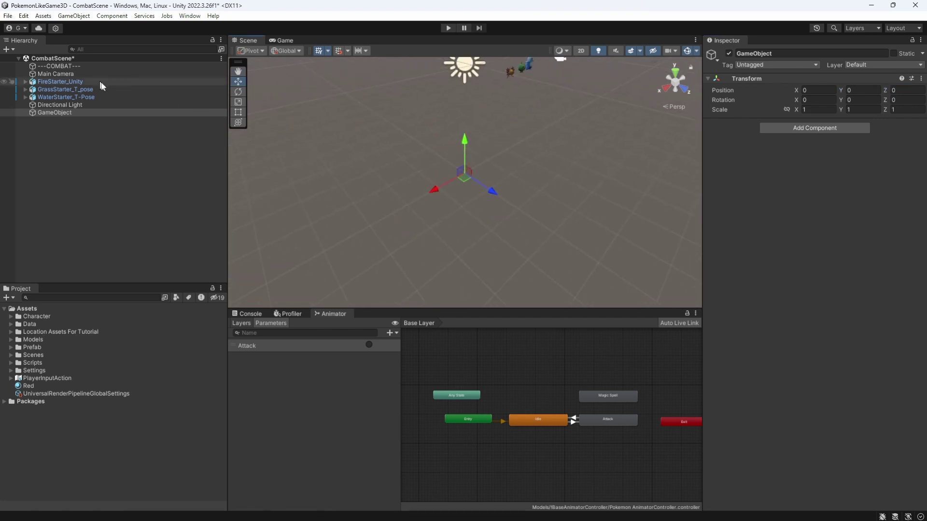
click(81, 113)
text(Combat)
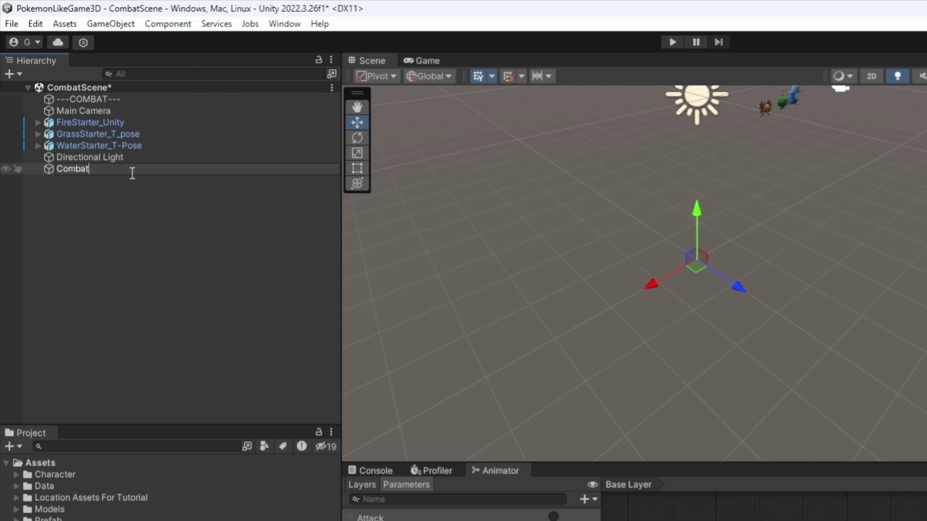
text( Pivot 1)
key(Return)
- Create a second empty object named Combat Pivot 2 at position 0, 0, 0
right_click(135, 208)
click(145, 400)
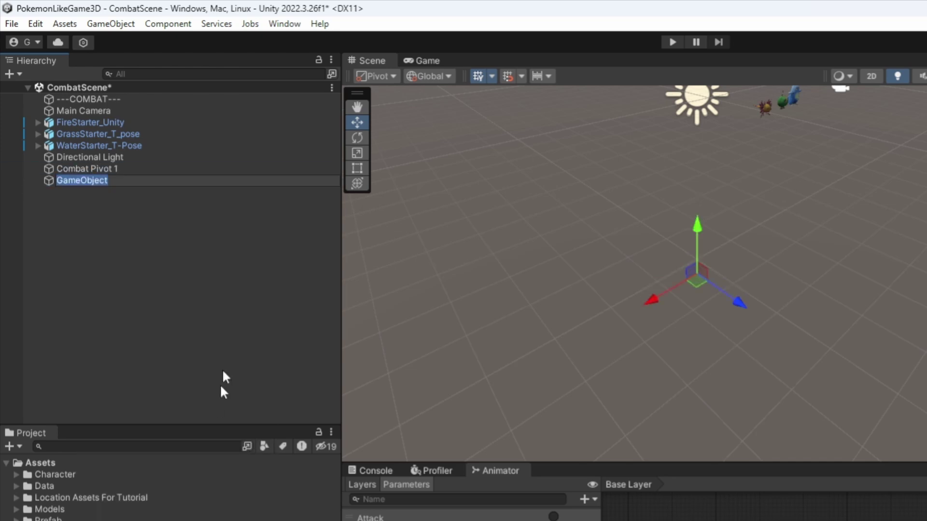
text(Combat Pivot 2)
key(Return)
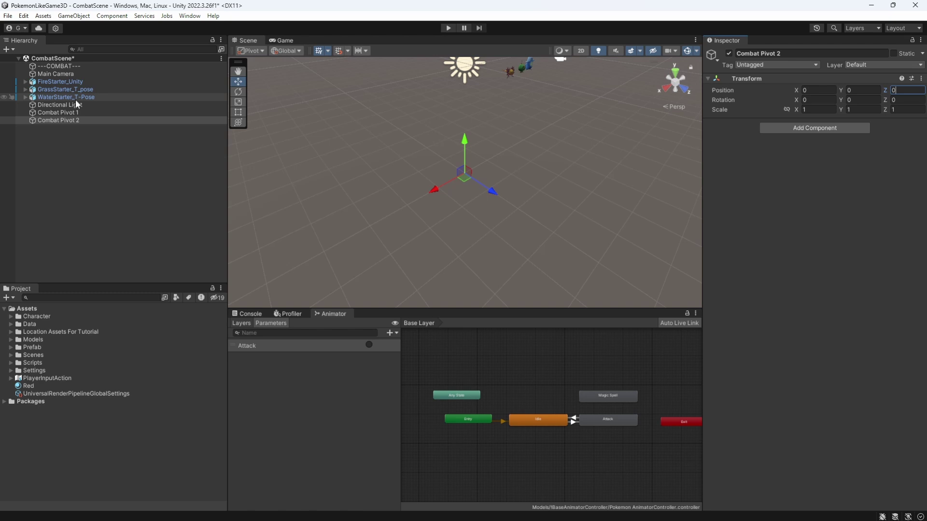
click(80, 112)
click(82, 119)
- Make FireStarter_Unity a child of Combat Pivot 1 and set its position to 0, 0, 0
click(80, 83)
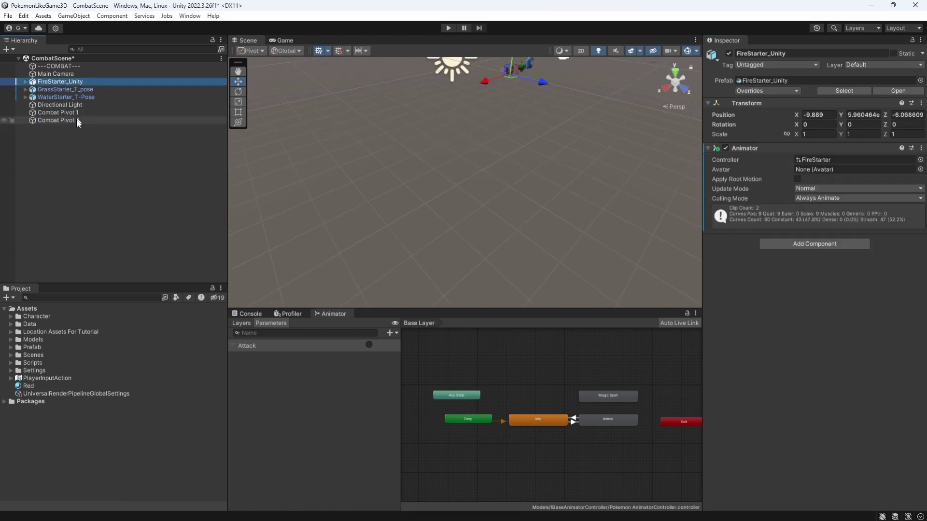
drag(80, 85, 77, 111)
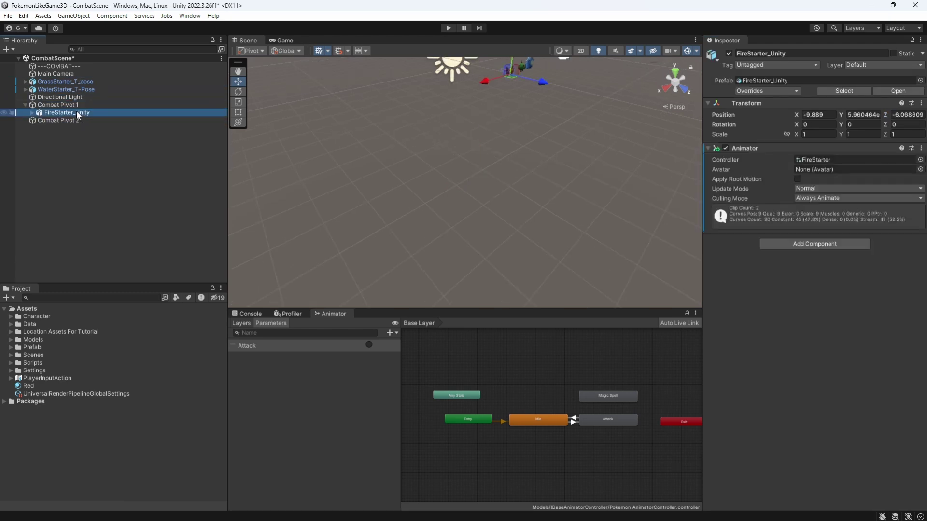
click(69, 104)
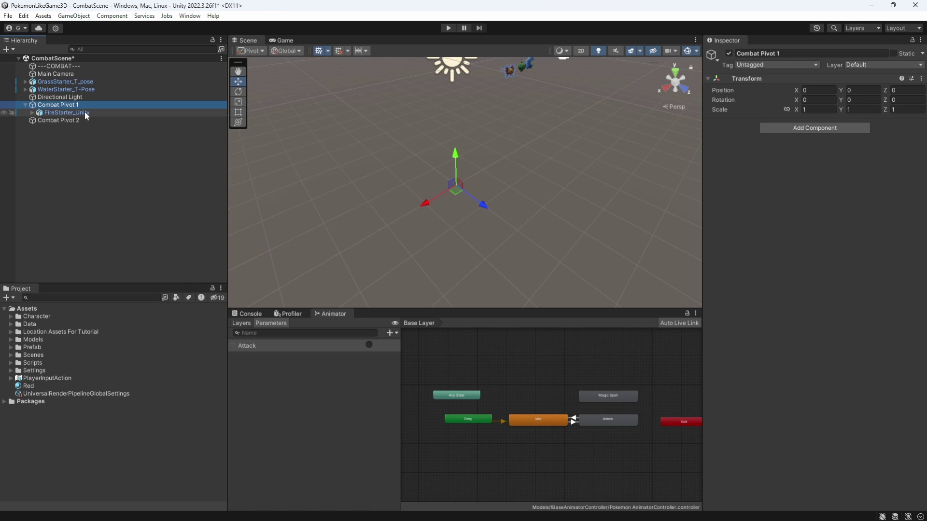
click(84, 113)
click(816, 115)
text(0)
key(Tab)
text(0)
key(Tab)
text(0)
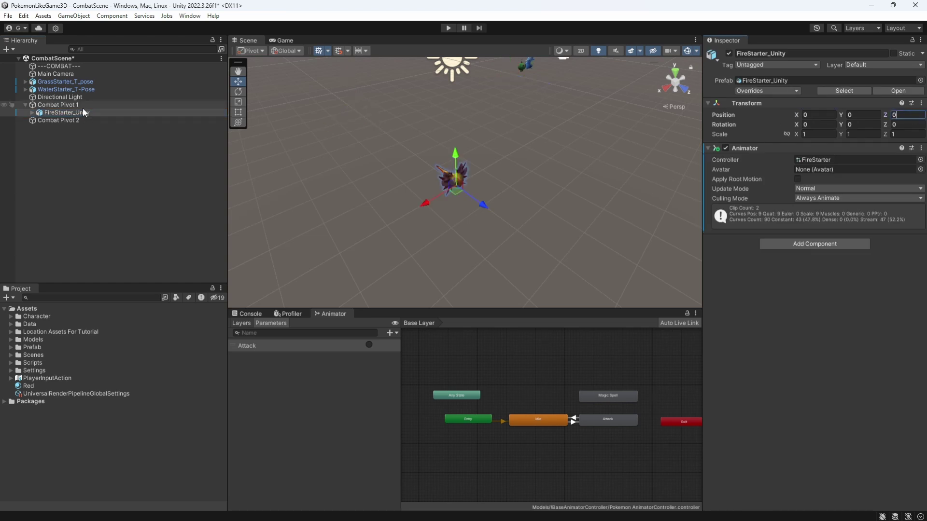
- Move Combat Pivot 1 to X position 2 and set its Y rotation to -90
click(82, 105)
drag(426, 203, 344, 230)
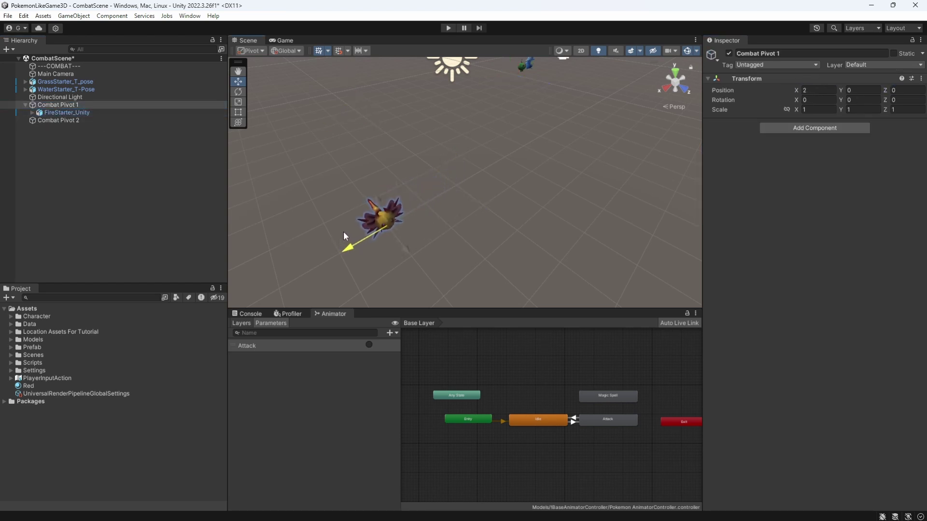
click(238, 92)
drag(393, 258, 531, 163)
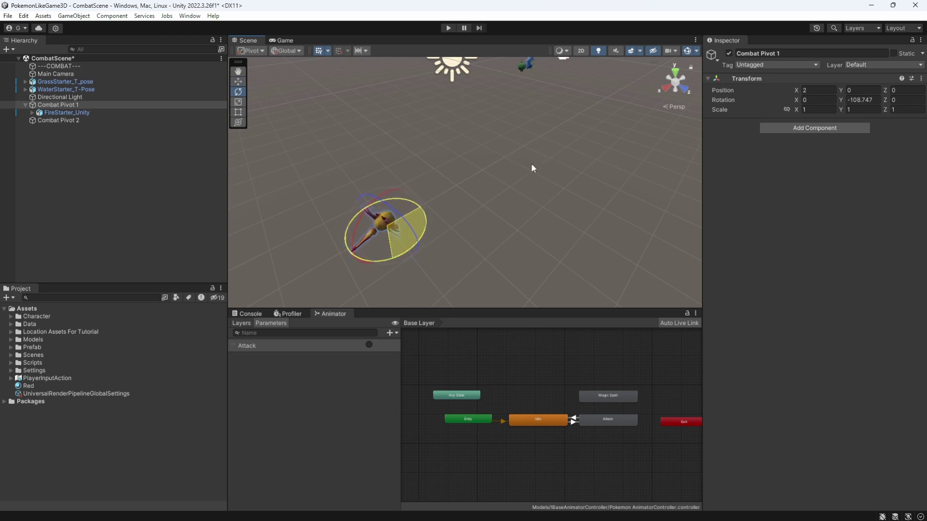
click(862, 100)
text(-90)
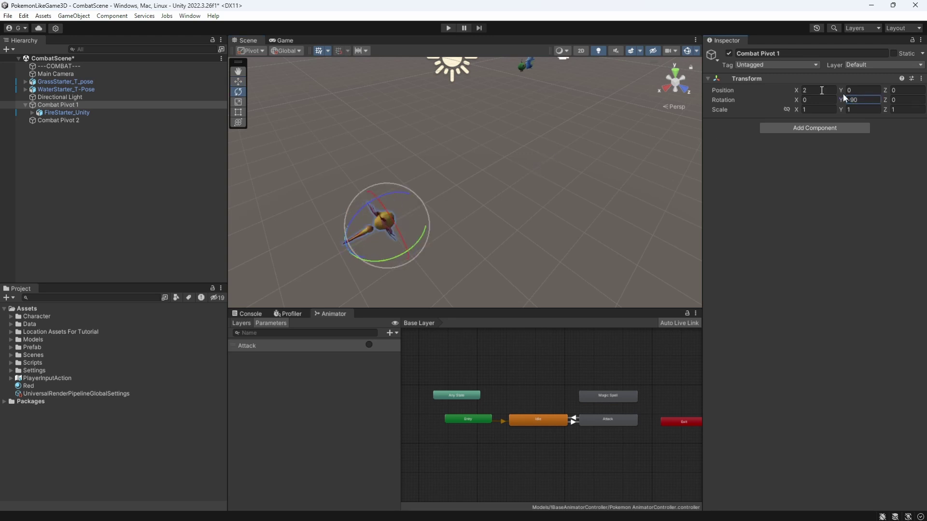
- Move Combat Pivot 2 to X position -2
scroll(464, 184, down, 4)
click(59, 120)
click(238, 71)
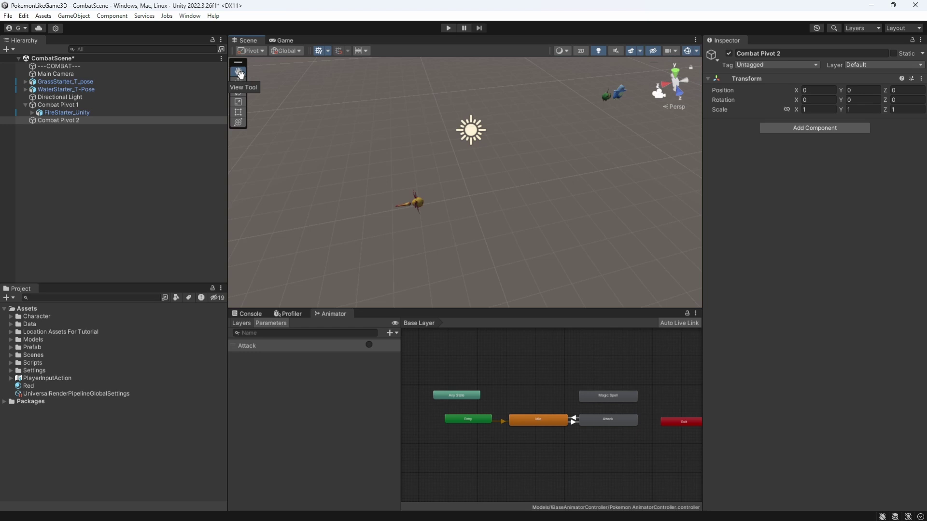
click(238, 82)
alt+drag(482, 198, 502, 193)
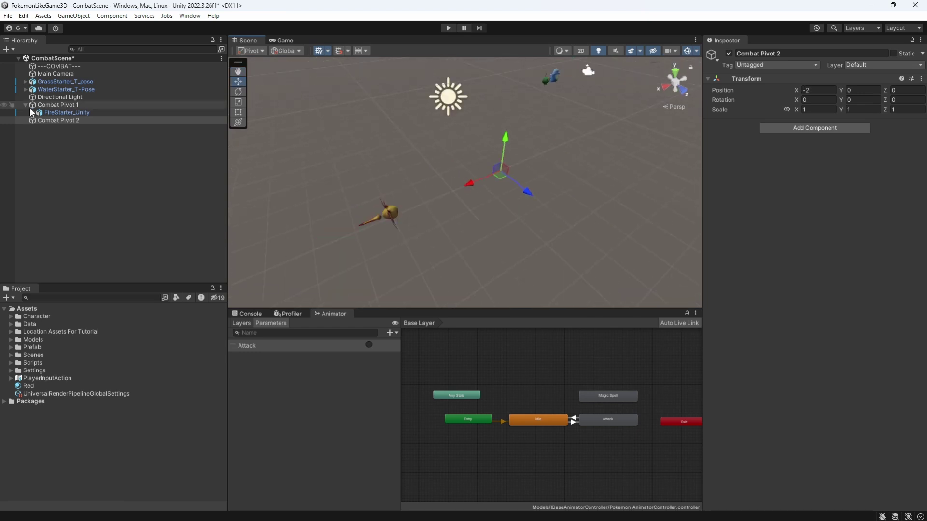
- Make WaterStarter_T-Pose a child of Combat Pivot 2 with position 0, 0, 0 and Y rotation 90
drag(82, 89, 73, 120)
click(913, 115)
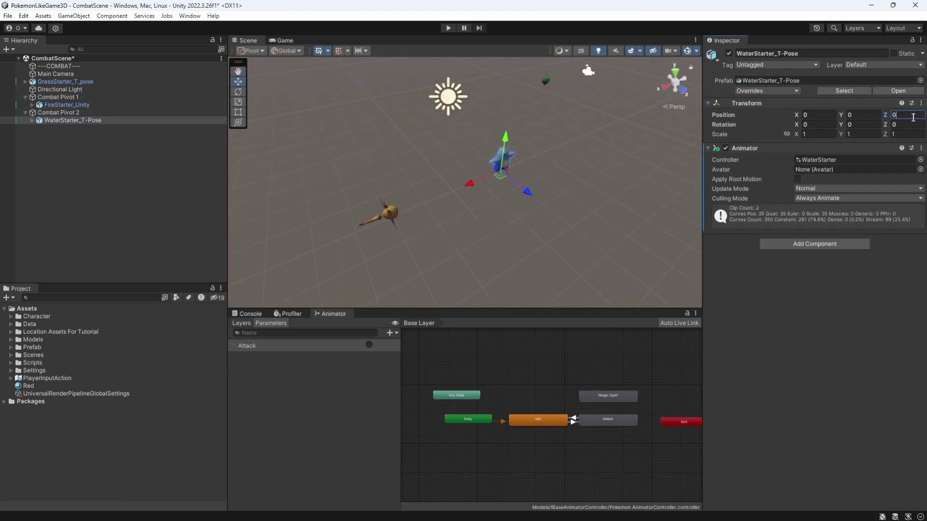
click(880, 124)
text(90)
scroll(482, 160, up, 5)
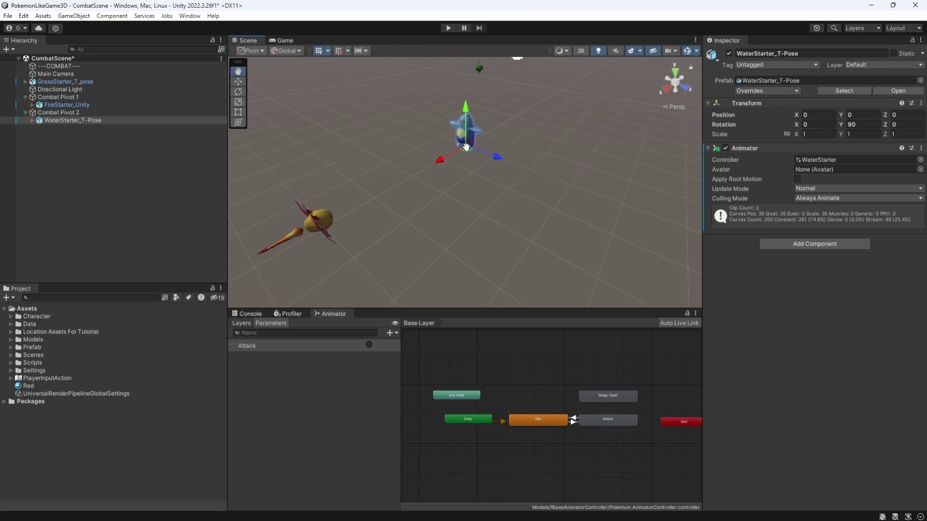
middle_drag(466, 145, 503, 145)
alt+drag(503, 144, 540, 68)
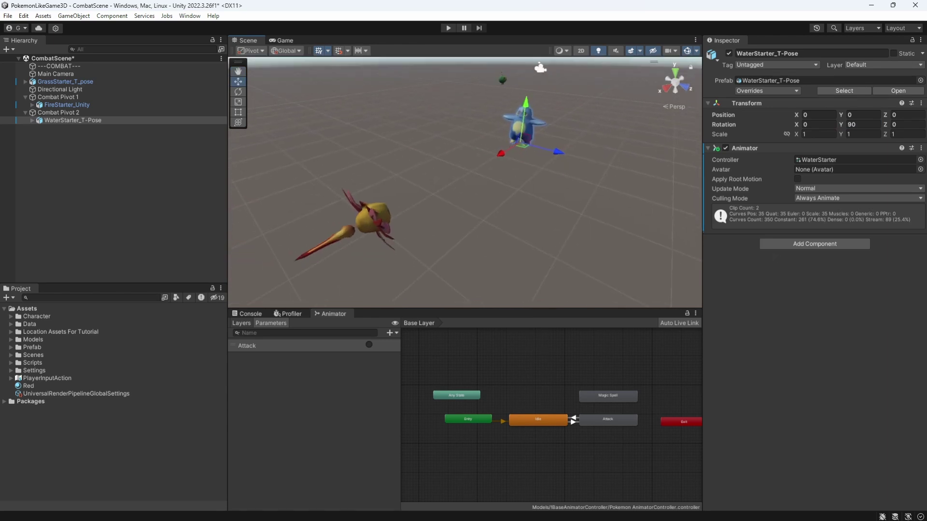
- Rename Combat Pivot 1 as Combat Pivot 1 (Player)
click(102, 97)
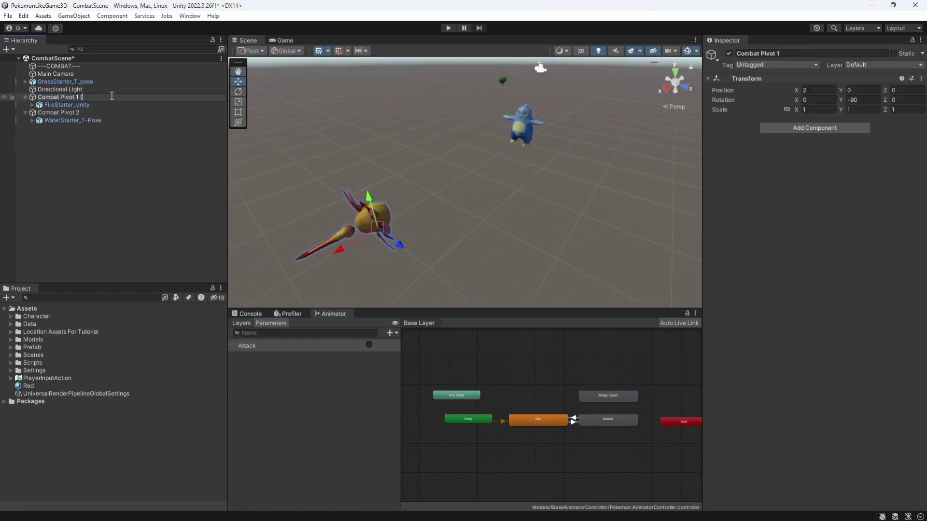
text((Player))
key(Return)
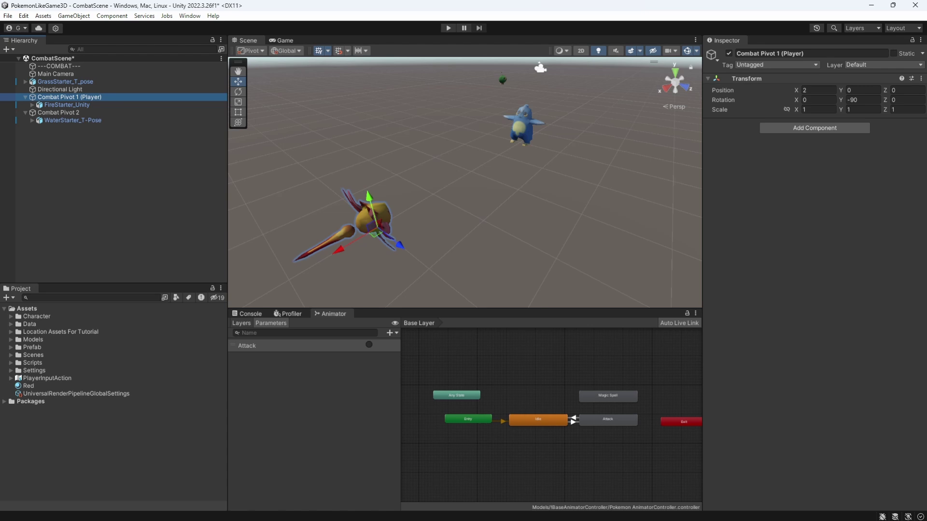
- Align the Main Camera with the current scene view
click(80, 73)
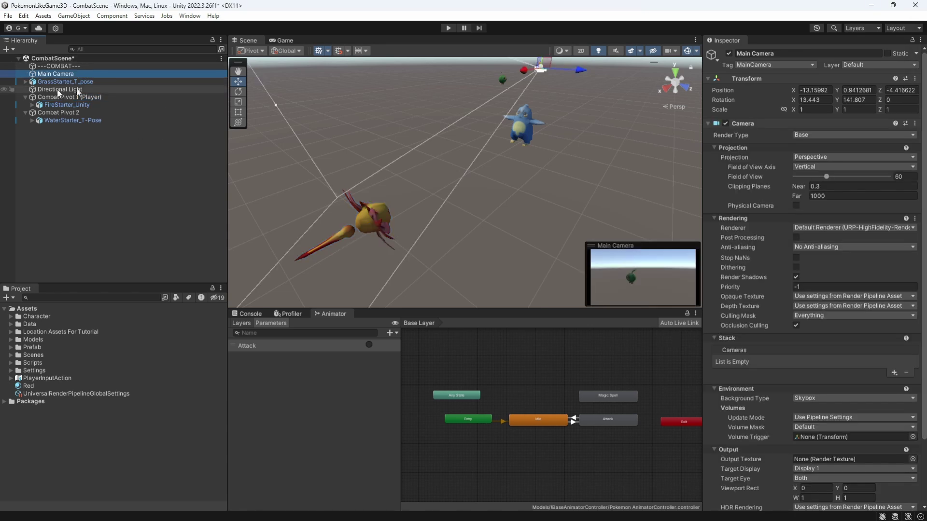
click(74, 16)
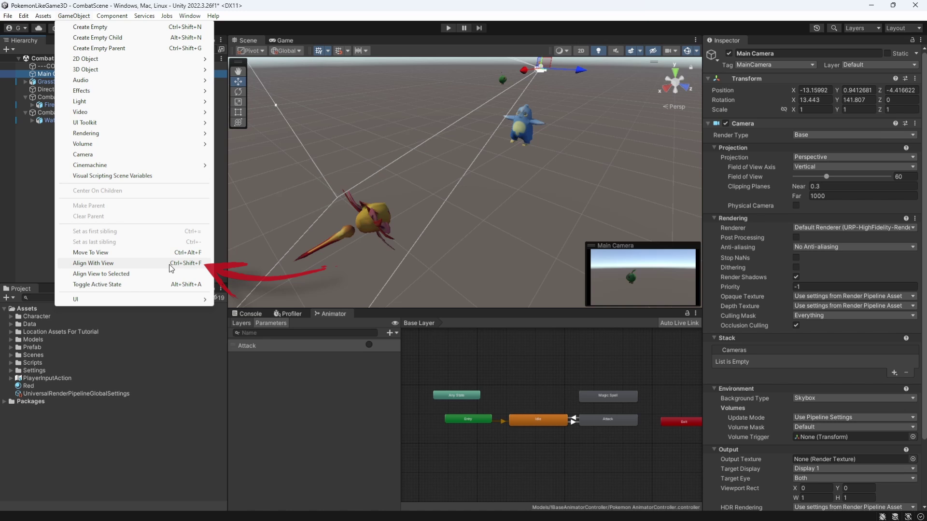
click(170, 265)
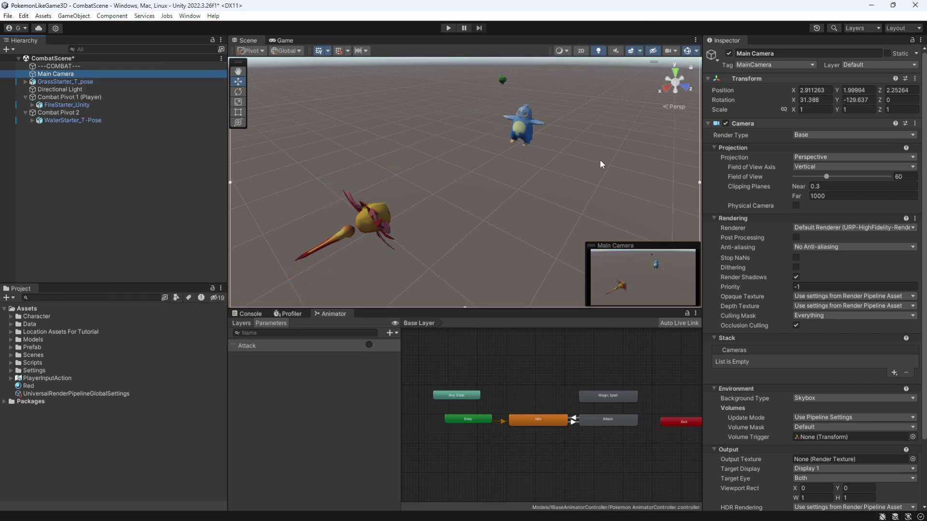
- Create an empty child object named Combat Monster under Combat Pivot 1 (Player)
click(129, 104)
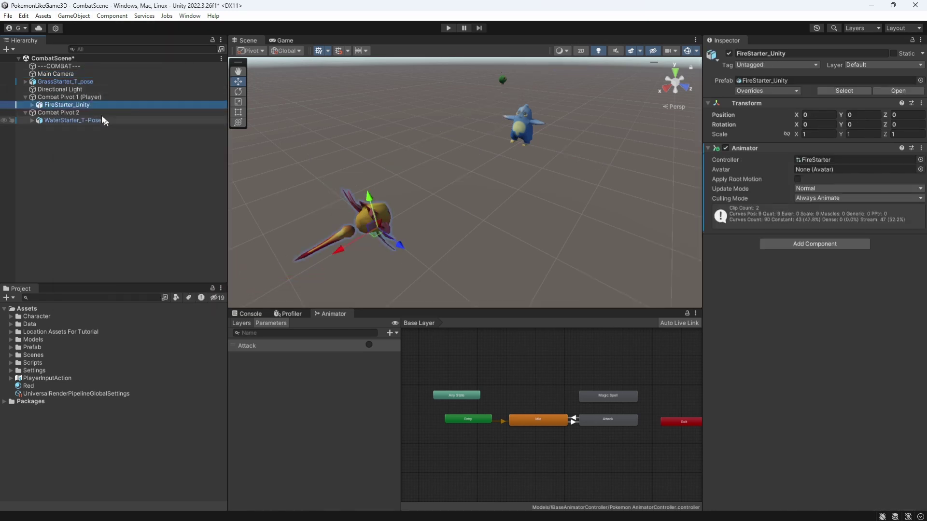
click(98, 97)
right_click(97, 95)
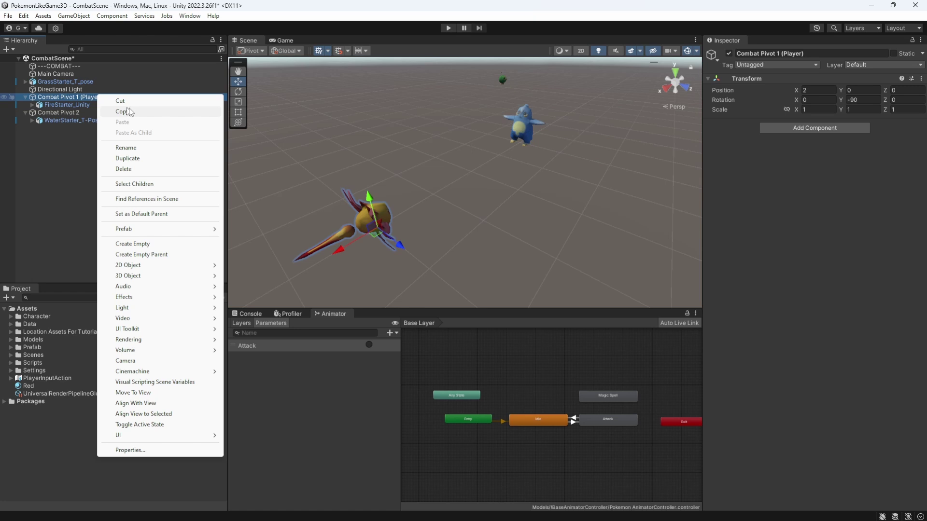
click(166, 245)
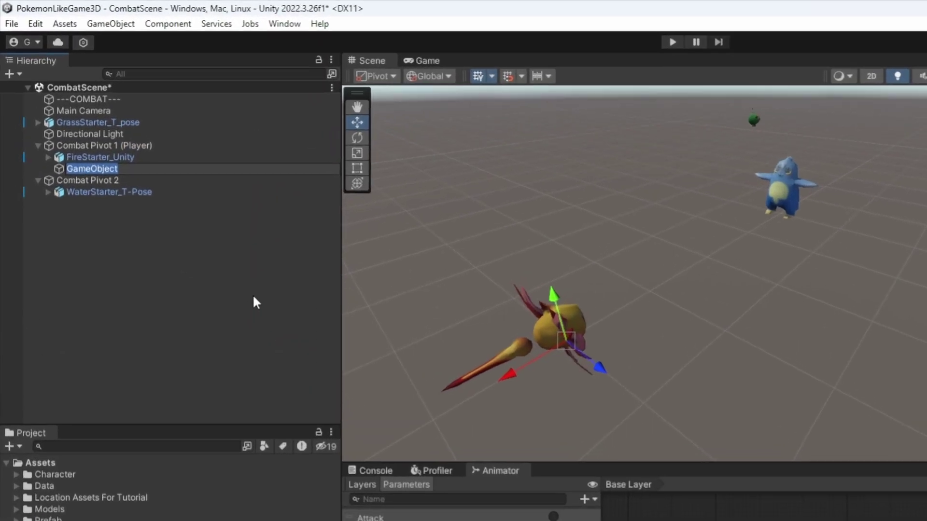
text(Monster)
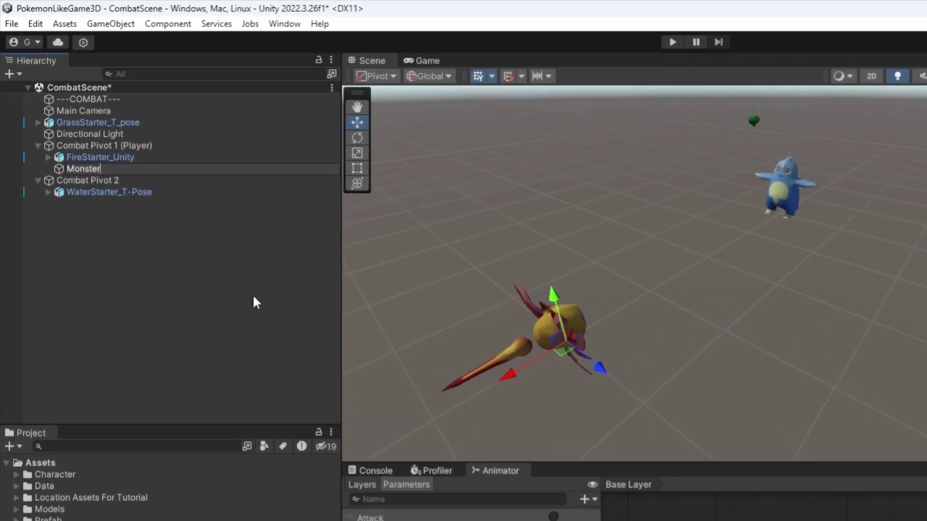
key(Return)
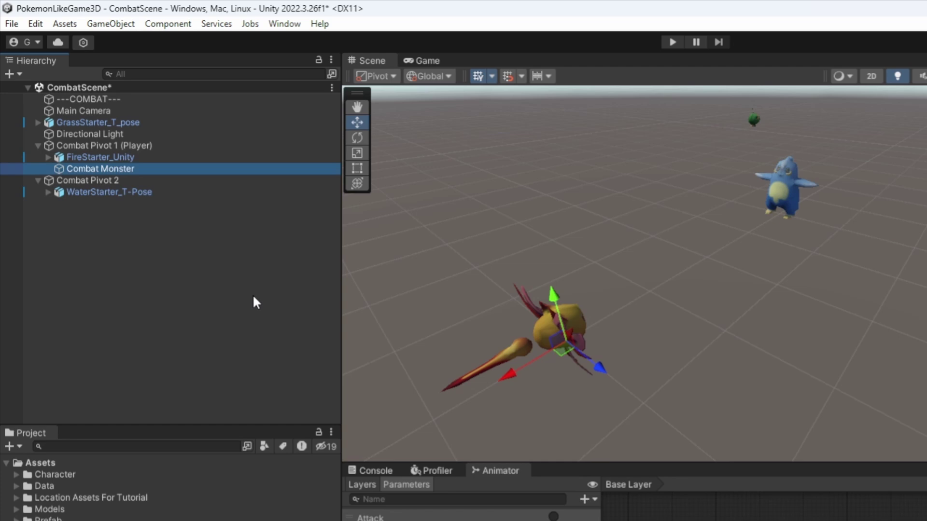
- Take FireStarter_Unity and WaterStarter_T-Pose out of their combat pivots and place them at the scene's root level
click(96, 159)
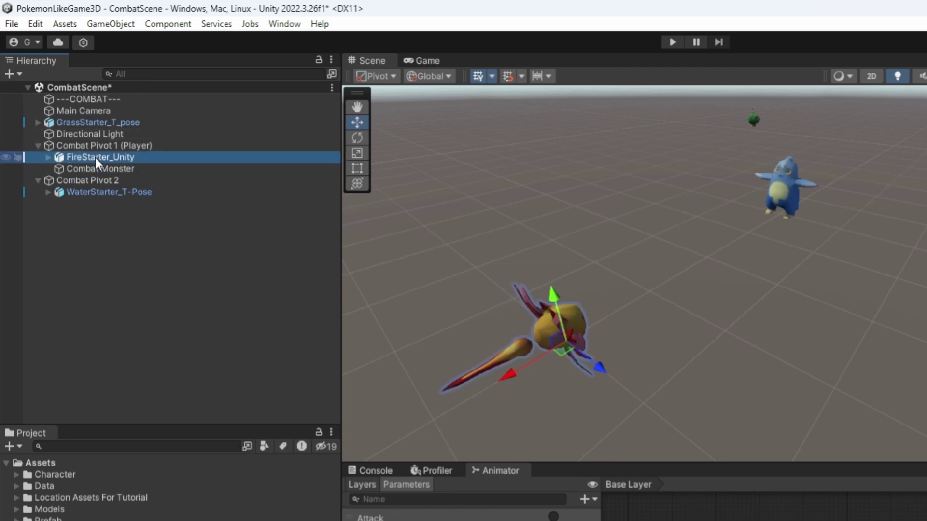
drag(111, 152, 113, 138)
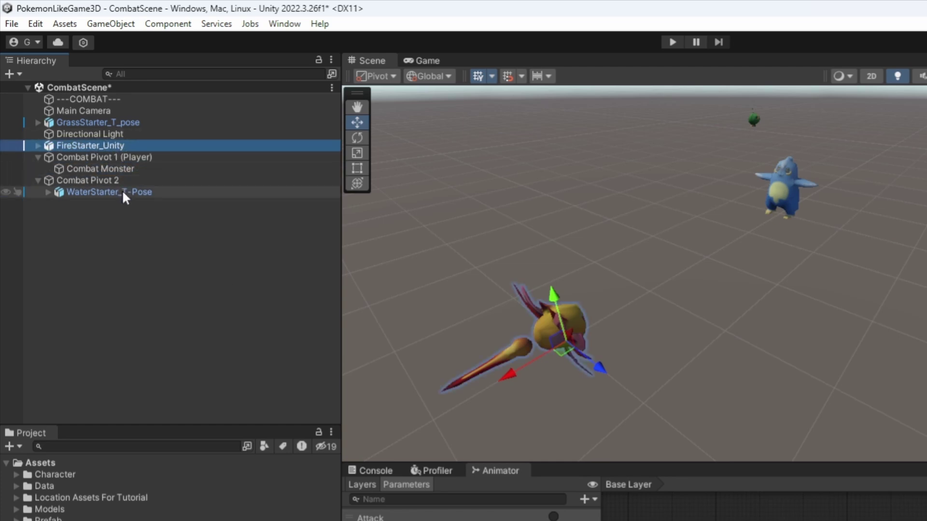
mouse_move(123, 189)
mouse_down()
mouse_move(106, 129)
mouse_move(106, 183)
mouse_up()
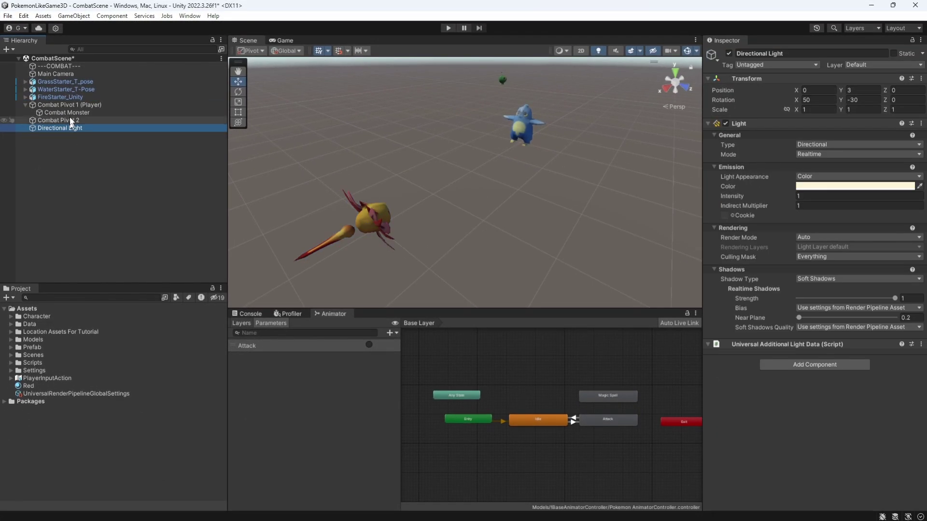
- Make FireStarter_Unity a child of Combat Monster
click(67, 113)
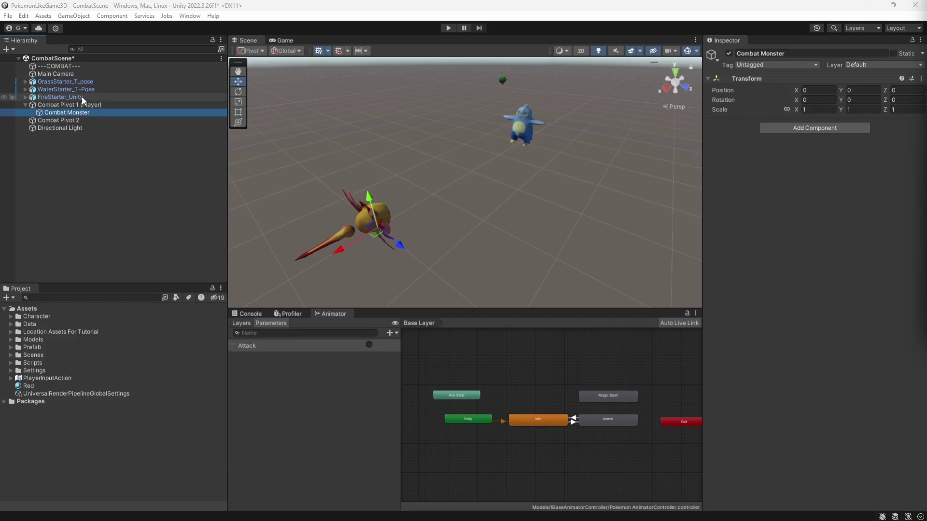
drag(85, 97, 84, 112)
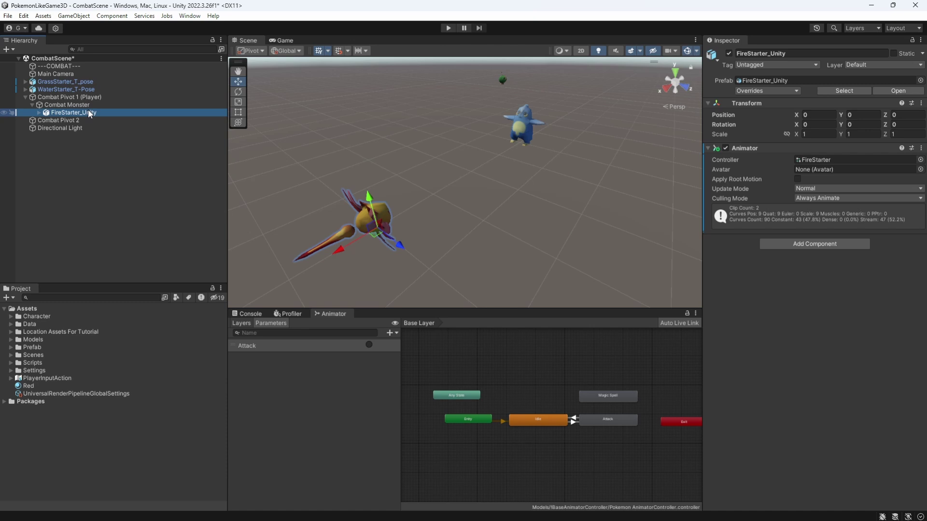
- Create a new script named CombatMonster and attach it to the Combat Monster object
click(85, 103)
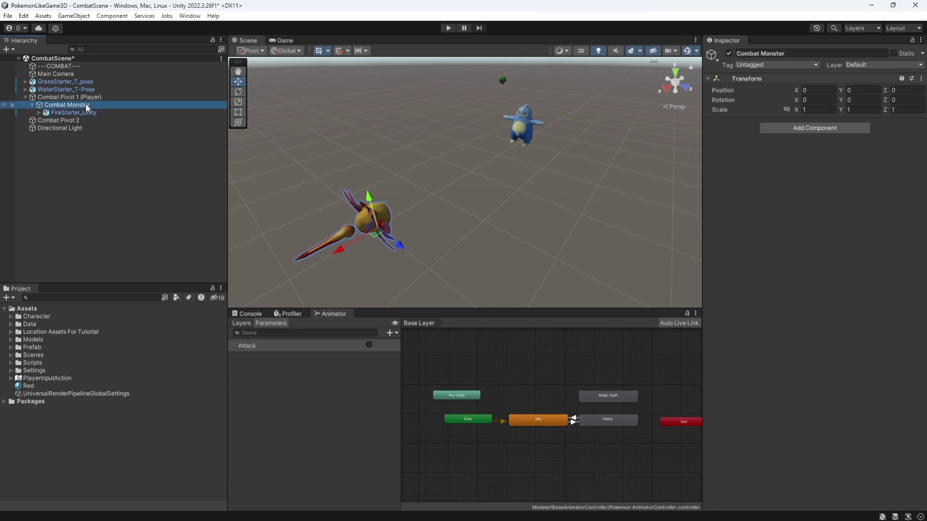
click(815, 127)
text(Combat)
key(Down)
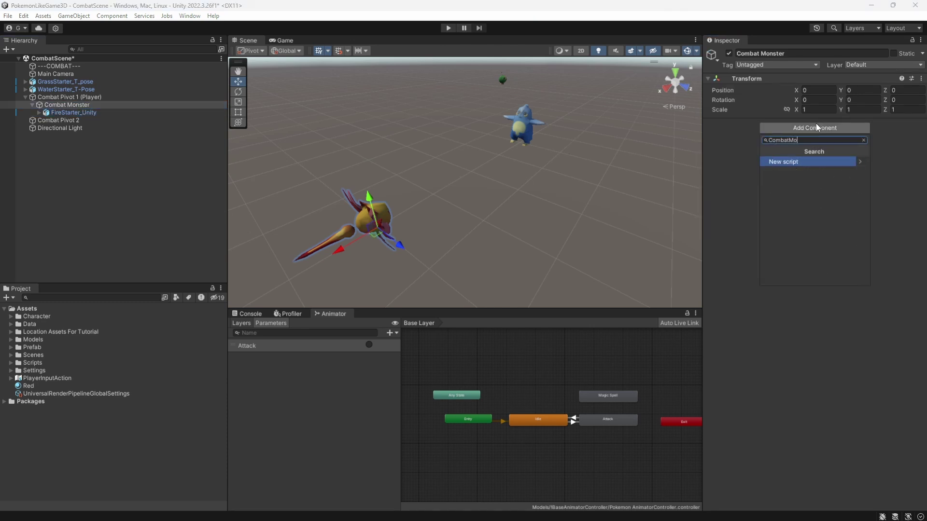
key(Return)
key(Escape)
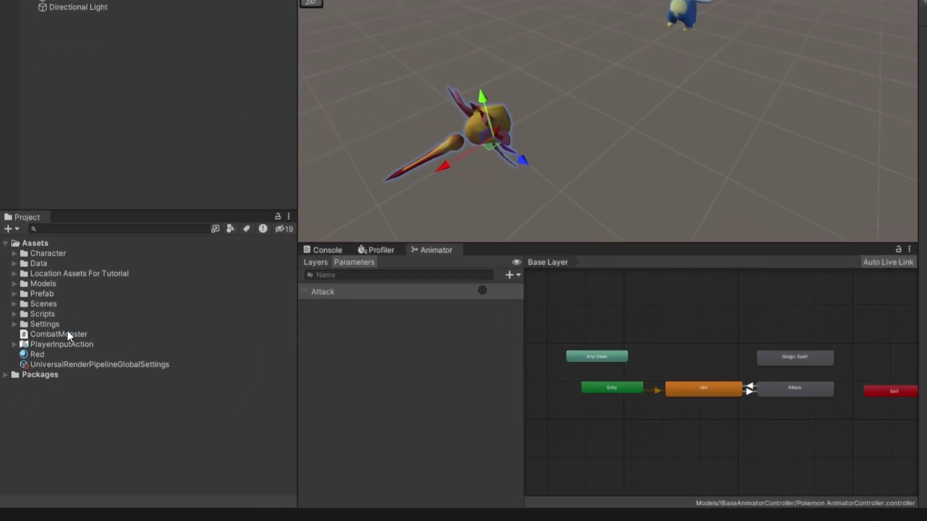
- Move the CombatMonster script into the Scripts/Combat folder and collapse the Scripts folder
click(45, 378)
click(11, 363)
scroll(140, 392, down, 3)
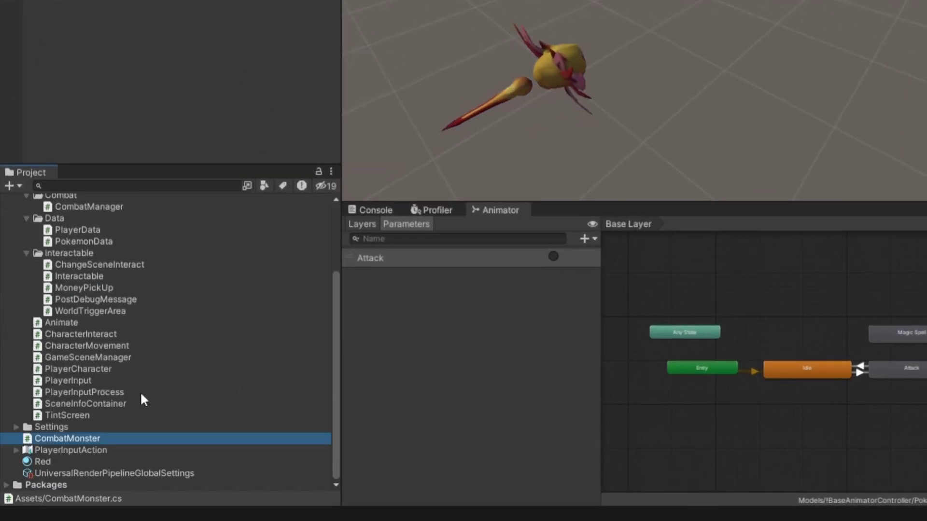
drag(71, 441, 90, 314)
scroll(108, 341, up, 3)
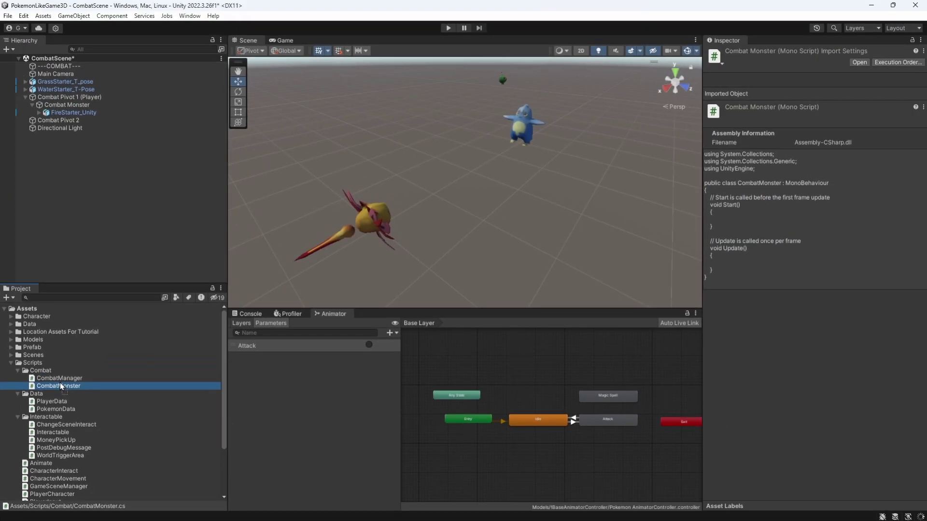
click(11, 364)
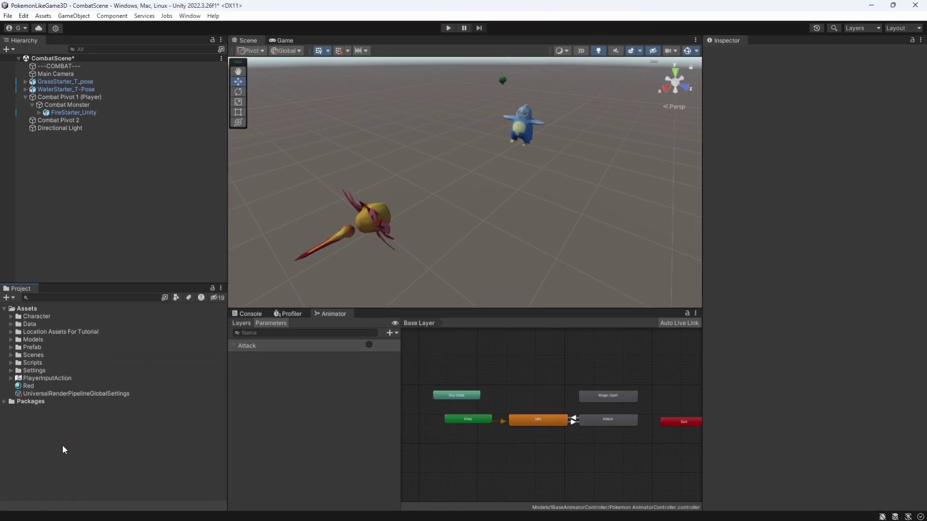
- Move FireStarter_Unity out of Combat Monster and save Combat Monster as a prefab in the Prefab folder
drag(72, 112, 71, 364)
click(66, 112)
click(10, 347)
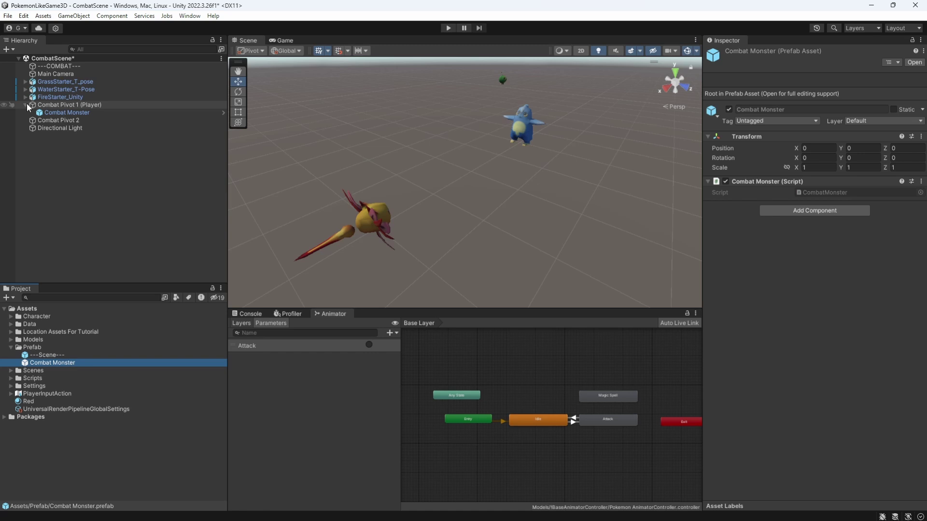
- Add an instance of the Combat Monster prefab as a child of Combat Pivot 2
click(59, 120)
click(59, 112)
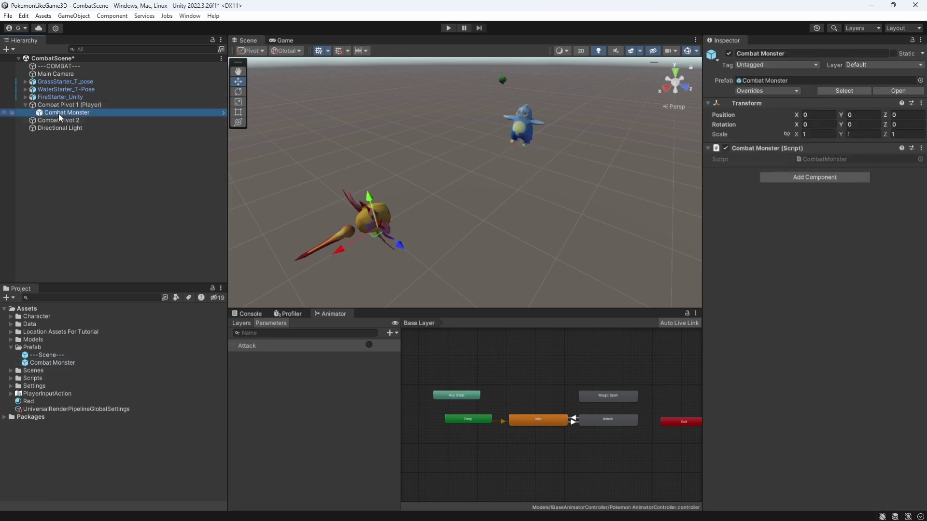
drag(55, 363, 70, 121)
click(246, 288)
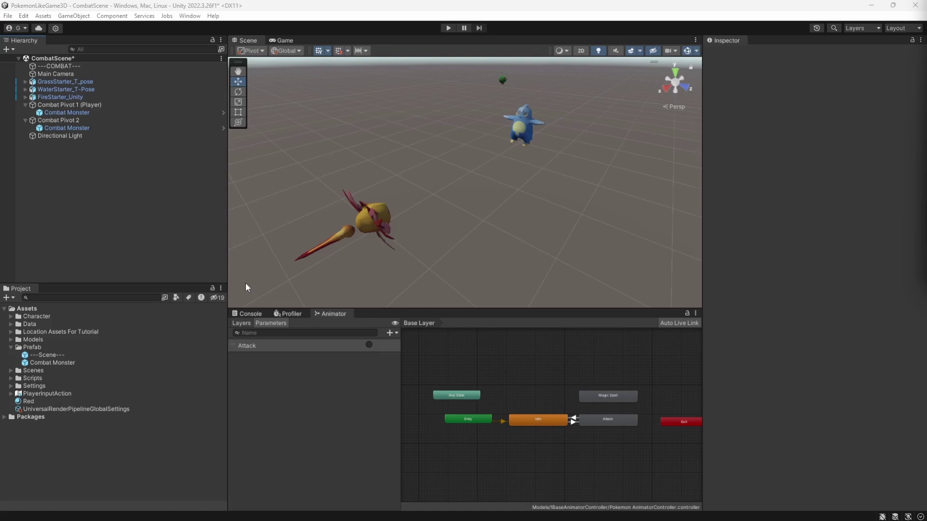
- Select the Pokemon 1 asset in the Data folder and open its PokemonData script in Visual Studio
click(11, 324)
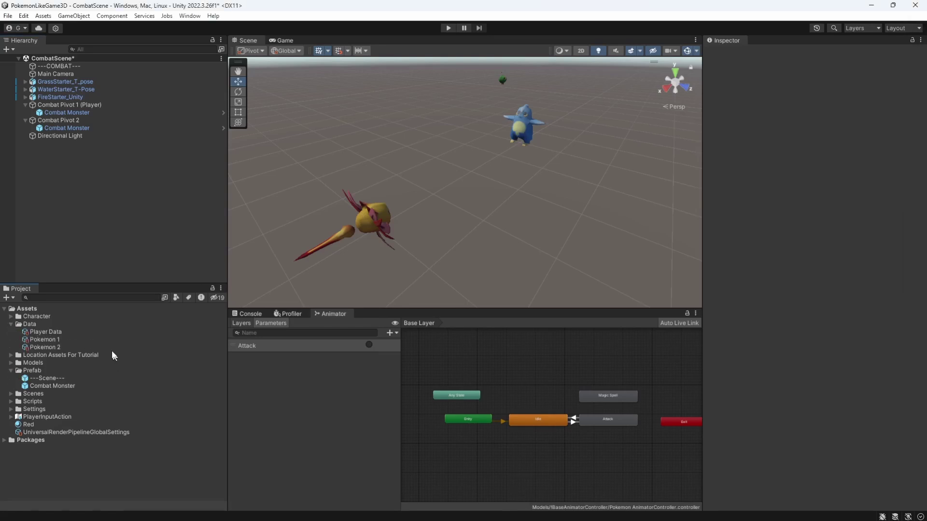
click(53, 343)
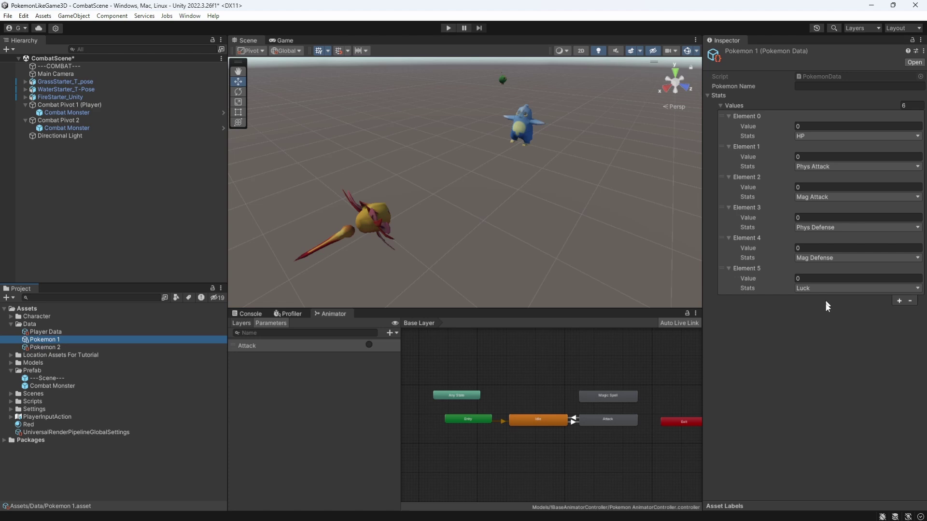
click(828, 77)
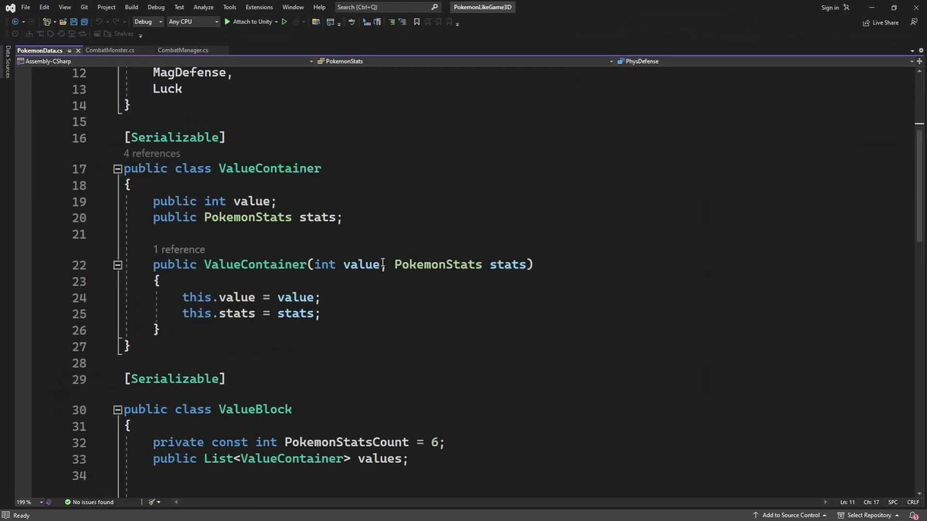
- Add the field "public GameObject modelPrefab;" below stats in the PokemonData class and save the script
scroll(382, 265, down, 9)
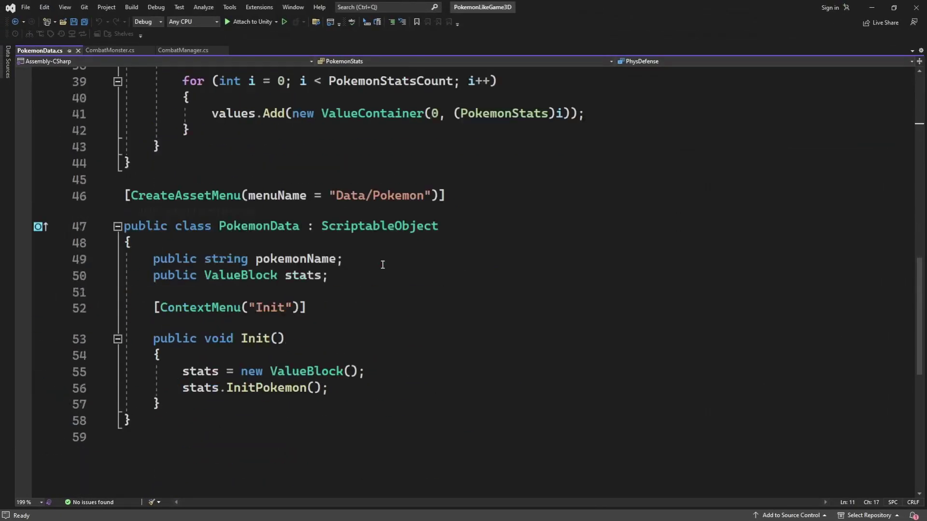
scroll(382, 264, down, 1)
click(372, 228)
key(Return)
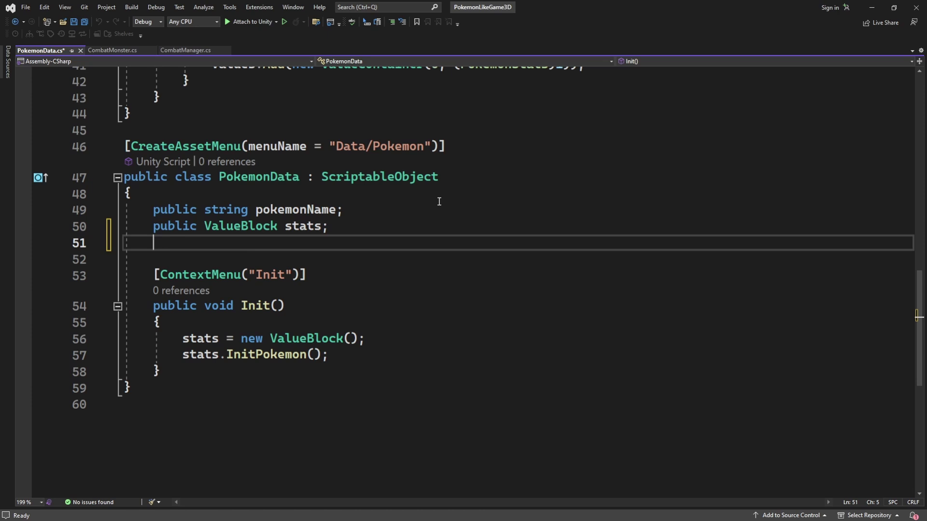
text(public G)
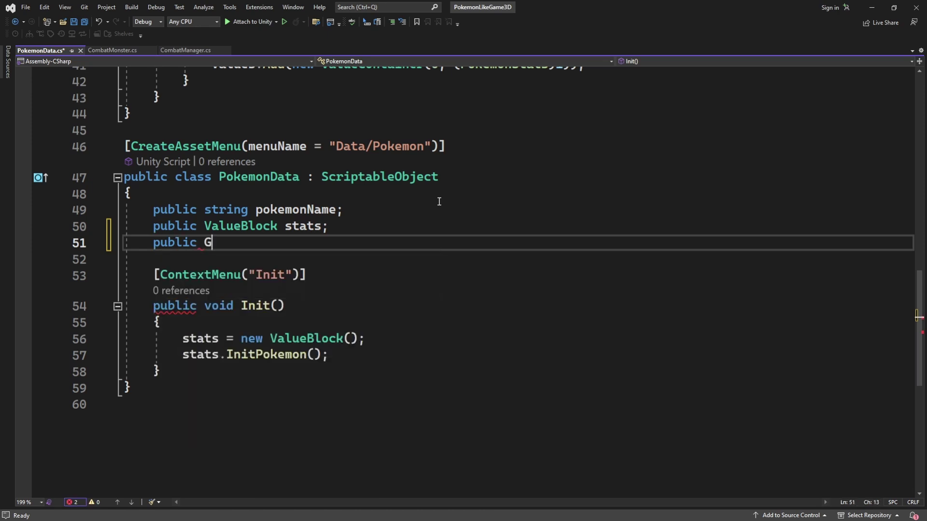
text(ame)
key(Tab)
text(mod)
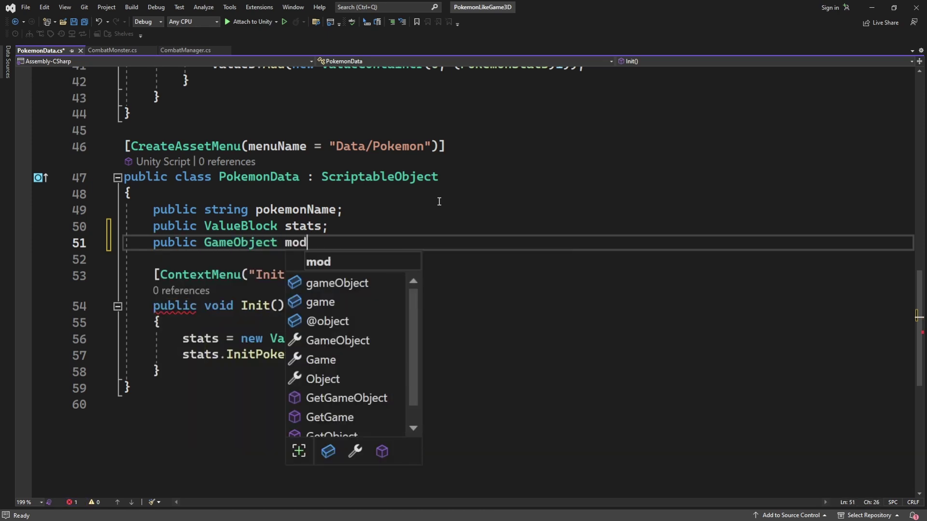
text(elPrefga)
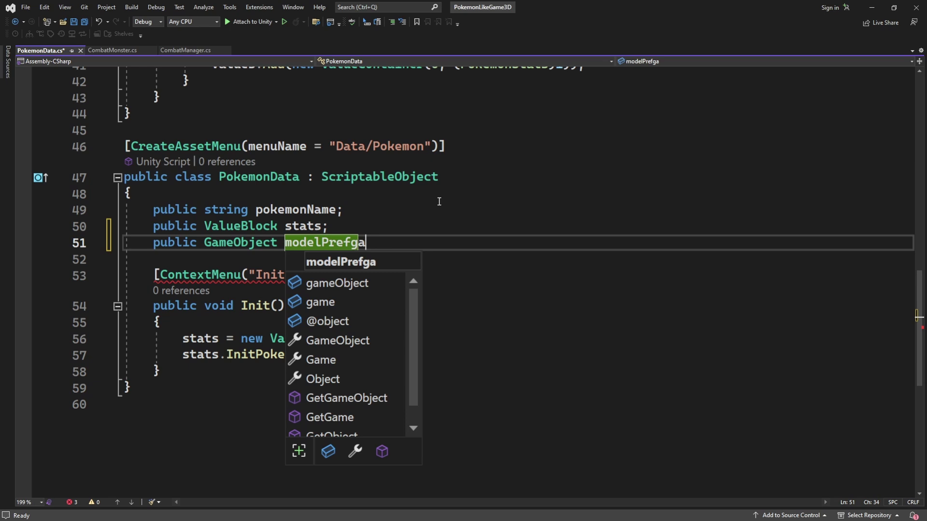
key(BackSpace)
key(BackSpace)
text(ab;)
key(ctrl+s)
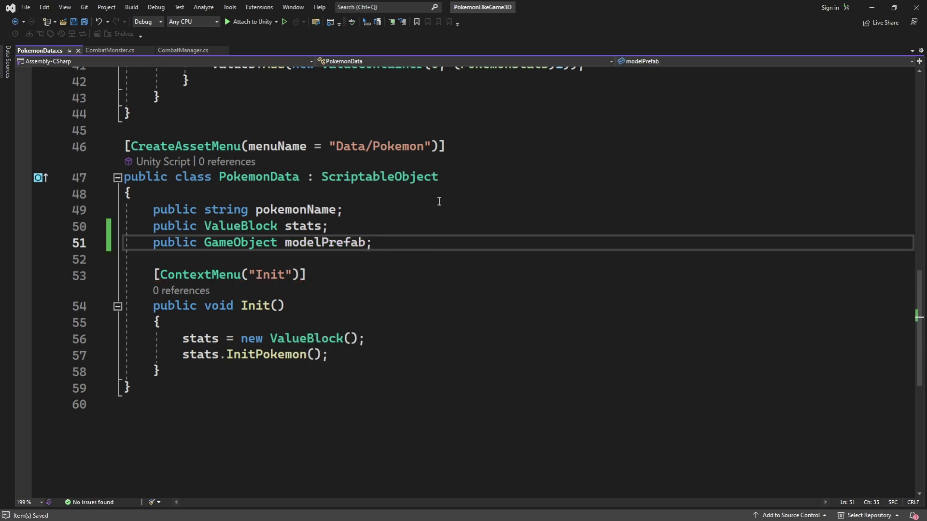
- Highlight the modelPrefab declaration and switch back to the Unity editor
drag(131, 244, 381, 243)
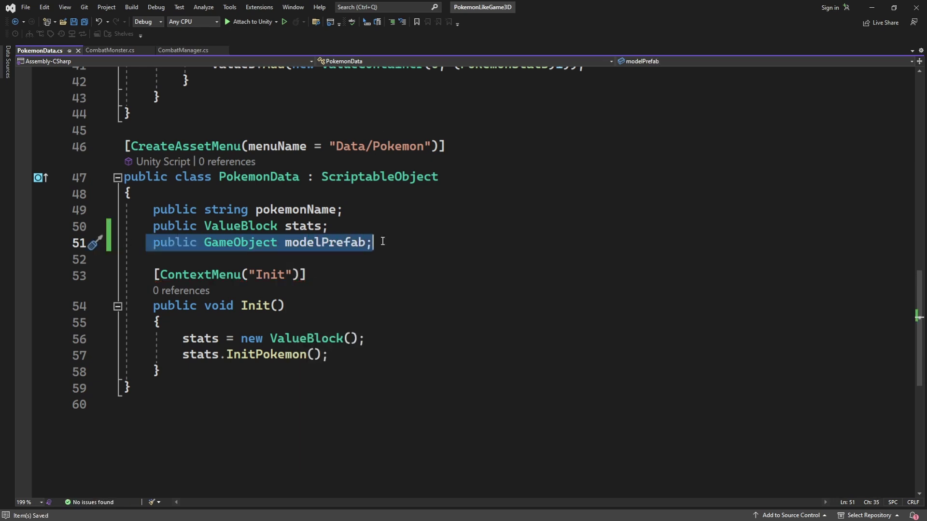
scroll(381, 244, down, 1)
click(872, 8)
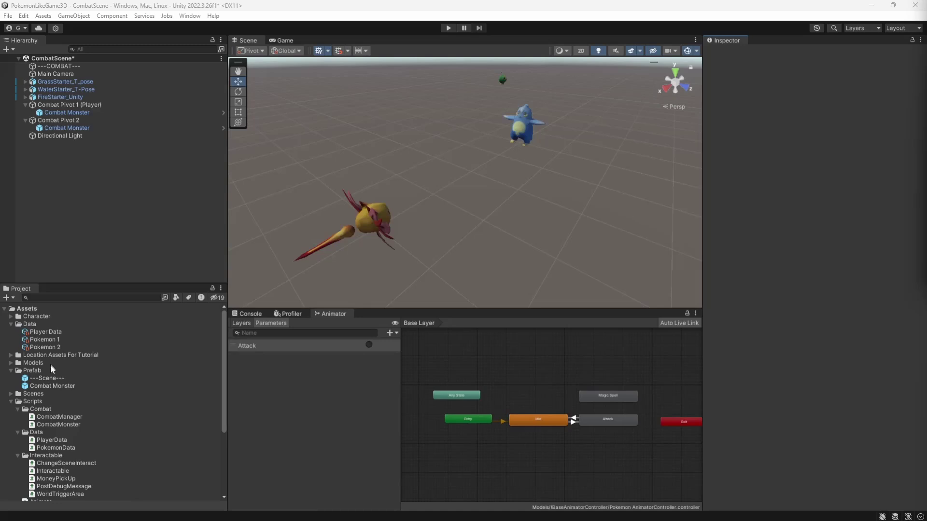
- Create a Pokemon data asset in the Data folder and name it Water Starter
click(48, 326)
right_click(53, 327)
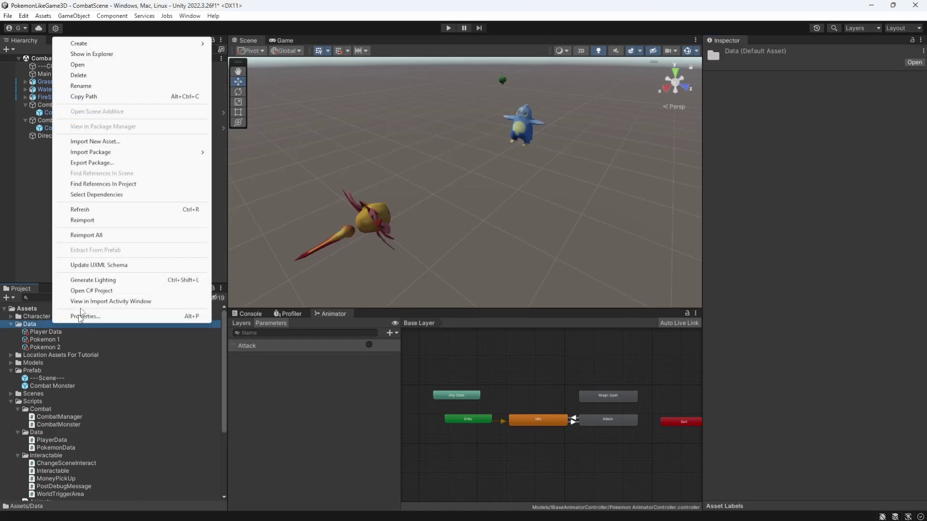
mouse_move(159, 43)
mouse_move(295, 25)
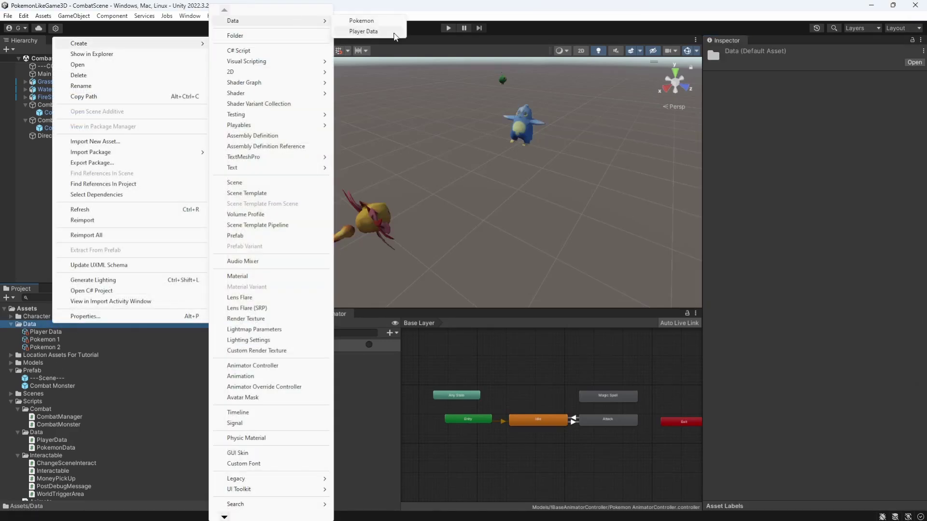
click(367, 21)
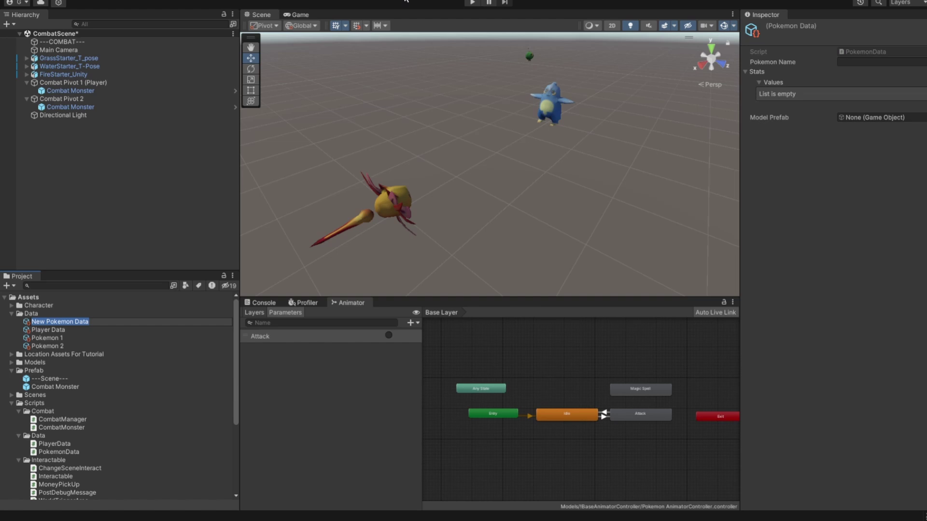
text(Water)
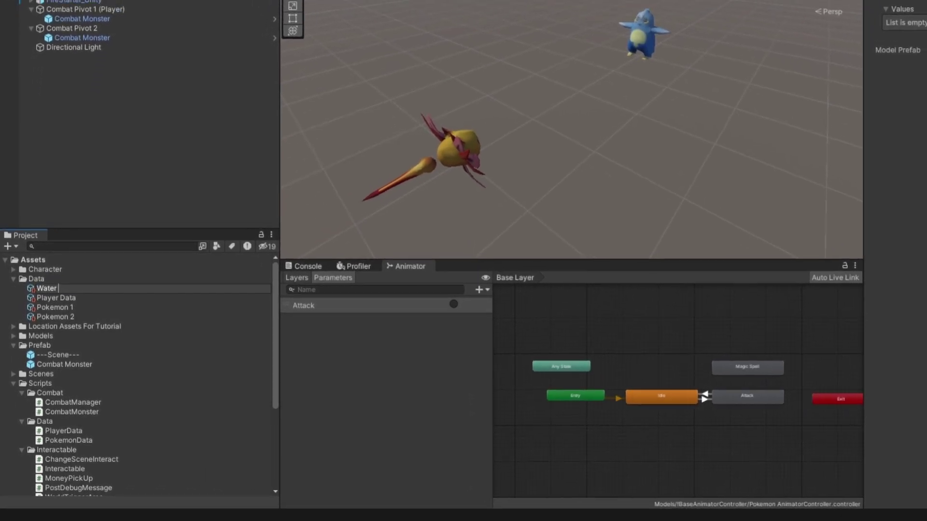
text(Starter)
- Set the Water Starter asset's Pokemon Name to "Water Starter"
click(834, 86)
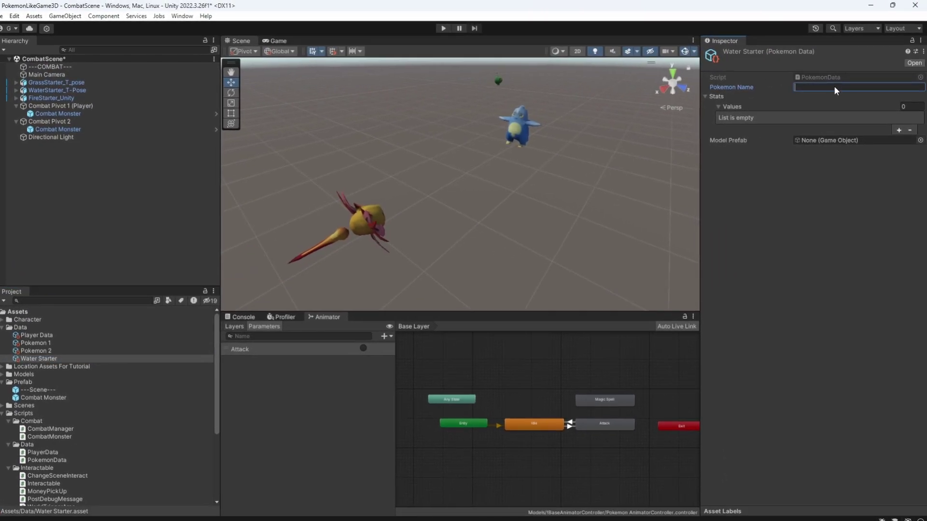
text(Water S)
text(tarter)
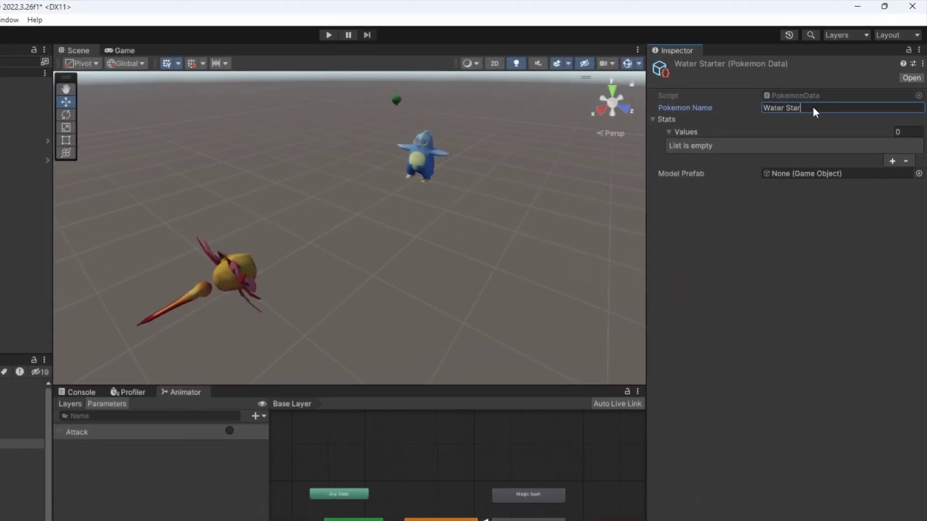
key(Return)
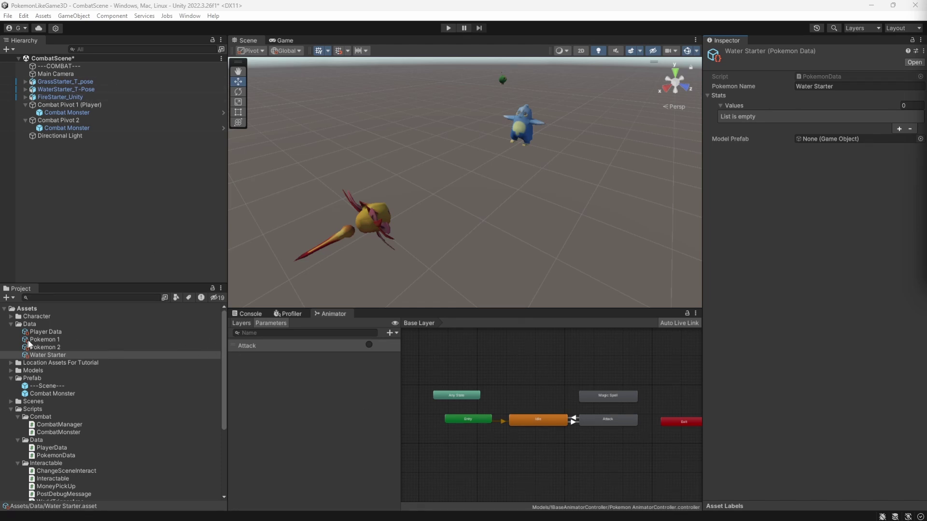
- Create a folder named Pokemon inside the Data folder
right_click(36, 325)
mouse_move(121, 45)
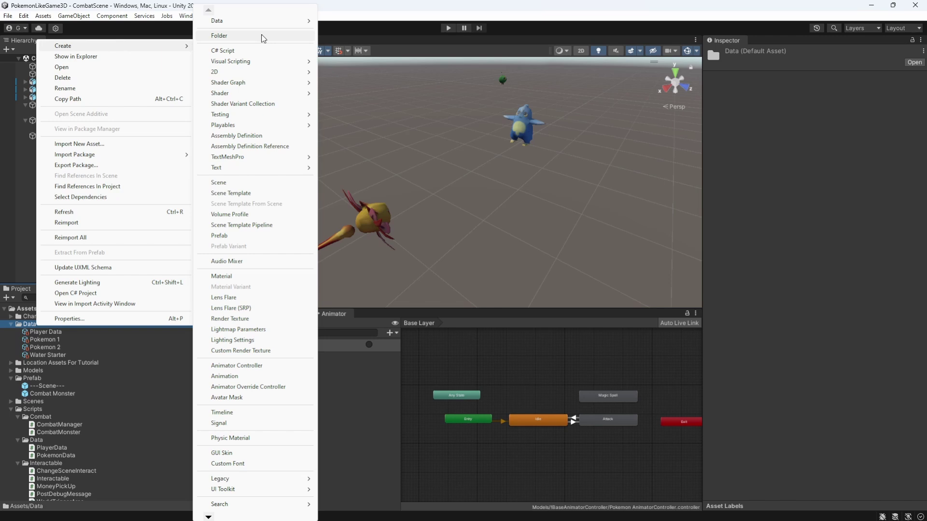
click(263, 36)
text(Pokem)
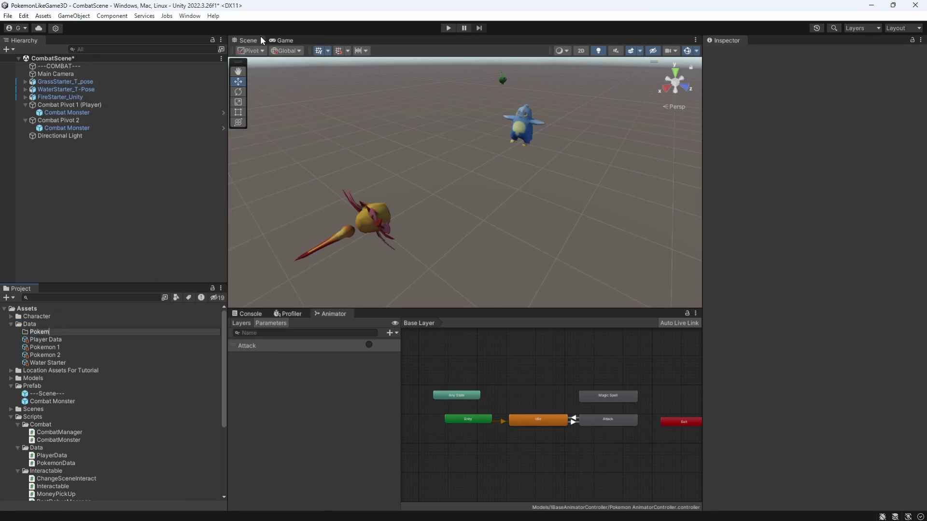
text(on)
key(Return)
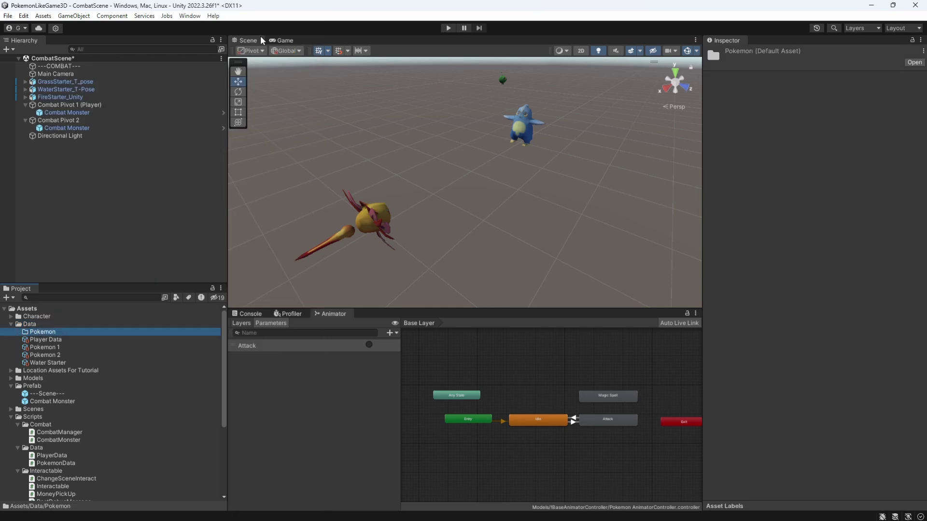
- Create a Water Starter subfolder in the Pokemon folder and move the Water Starter data asset into it
right_click(48, 333)
mouse_move(63, 45)
click(273, 35)
text(W)
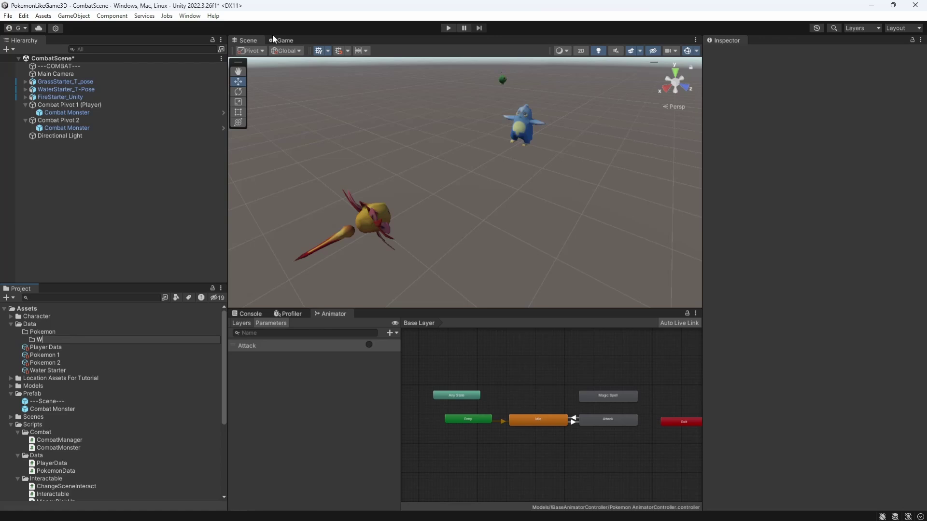
text(ater Starter)
key(Return)
drag(55, 373, 55, 341)
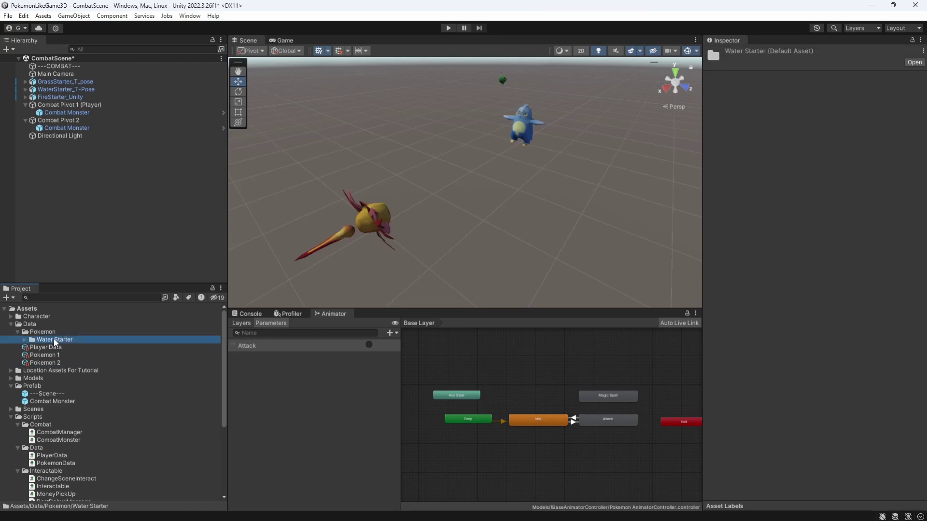
- Save the scene's WaterStarter_T-Pose object as a prefab in the Water Starter folder
click(86, 89)
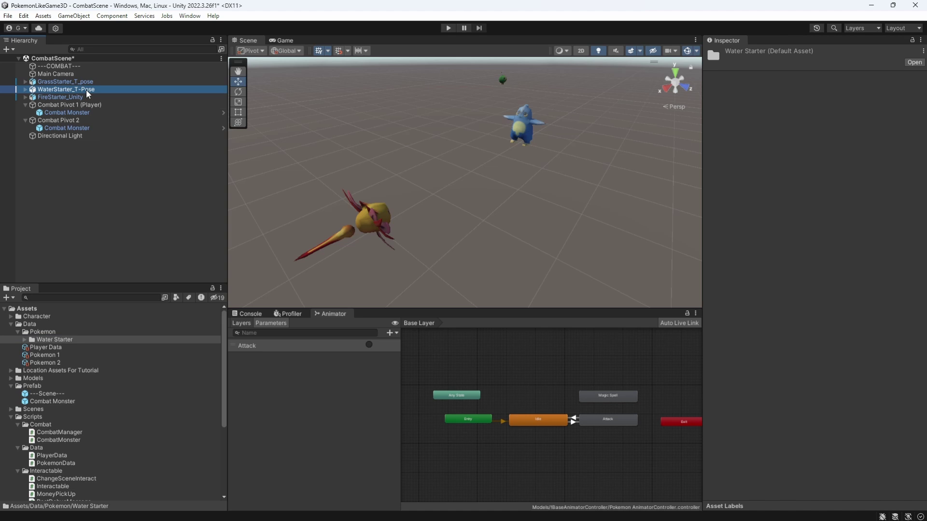
click(24, 340)
drag(83, 92, 69, 353)
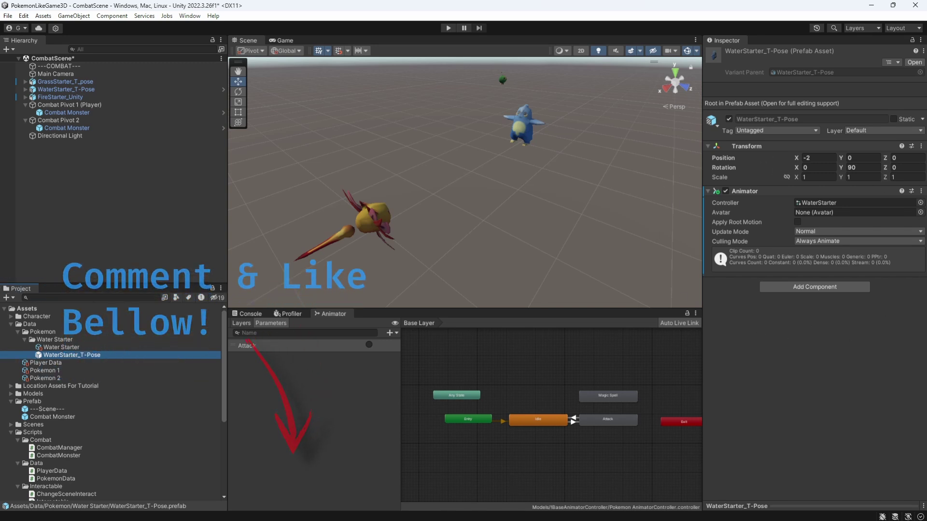
- Assign the WaterStarter_T-Pose prefab as Water Starter's Model Prefab and fill its stats list with the Init command
click(68, 347)
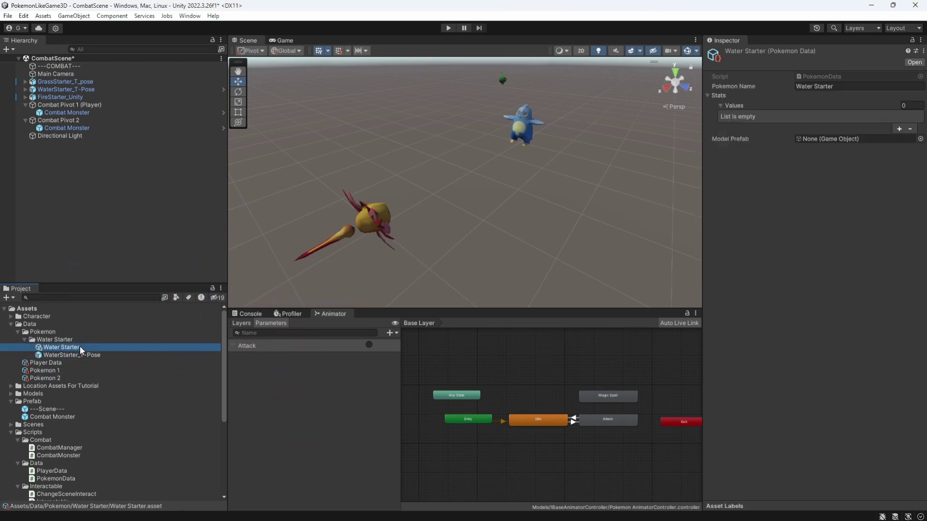
drag(79, 355, 903, 148)
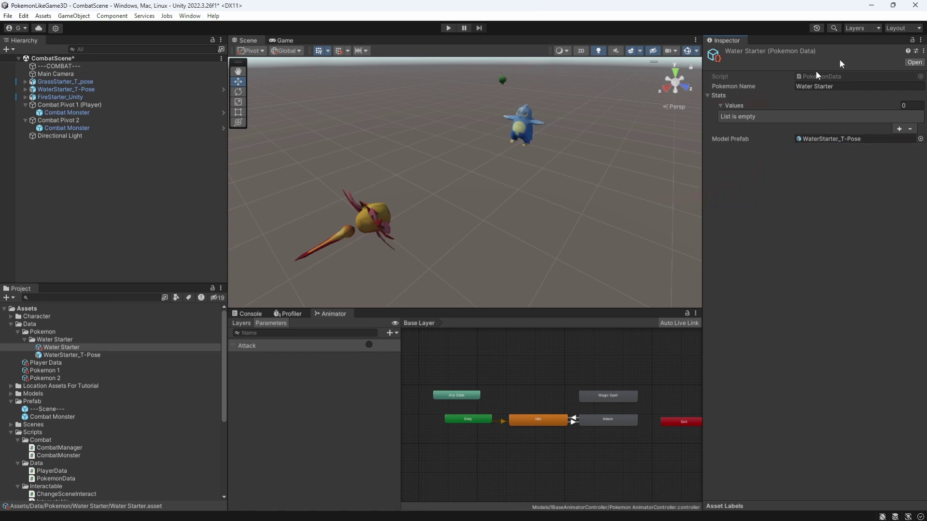
click(923, 50)
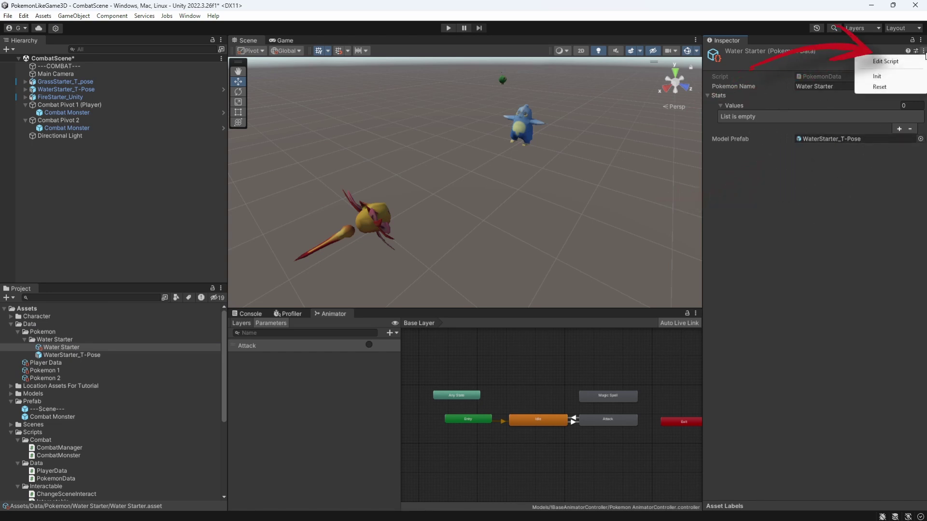
click(893, 75)
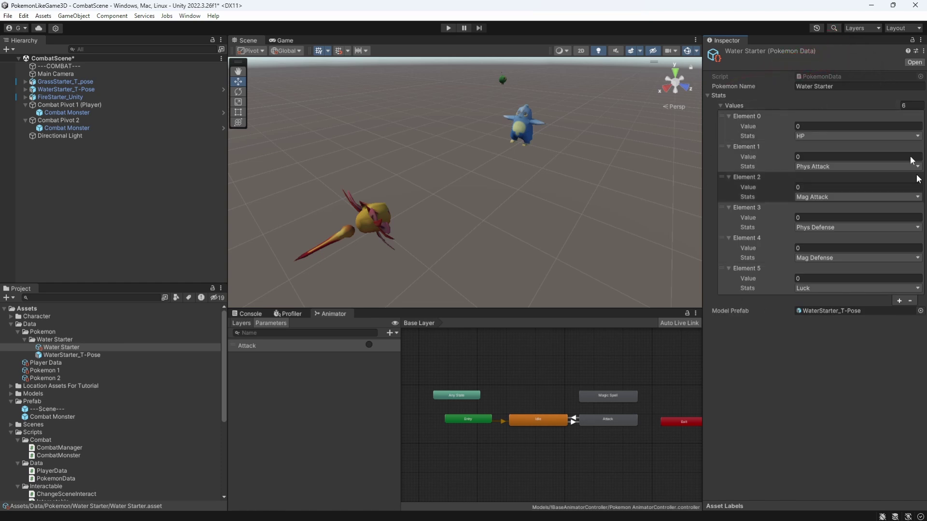
- Create a folder named Grass Starter inside the Pokemon folder
click(25, 340)
right_click(42, 332)
mouse_move(139, 56)
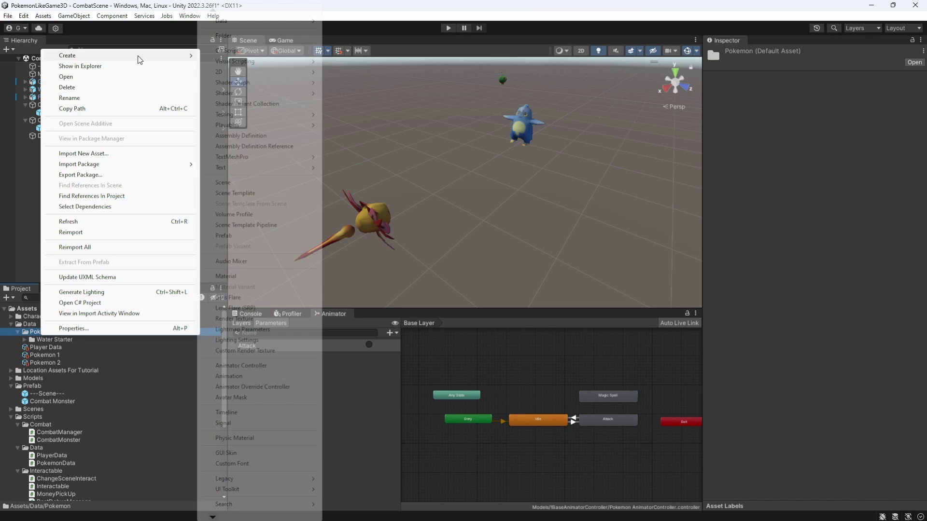
click(256, 34)
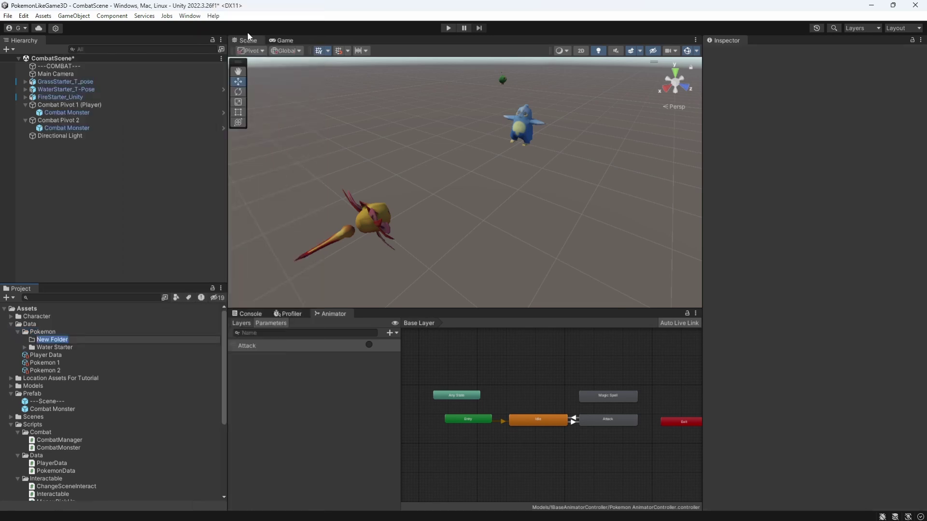
text(Grass Starter)
key(Return)
- Create a Pokemon data asset named Grass Starter in the Grass Starter folder
right_click(61, 340)
mouse_move(144, 62)
click(389, 22)
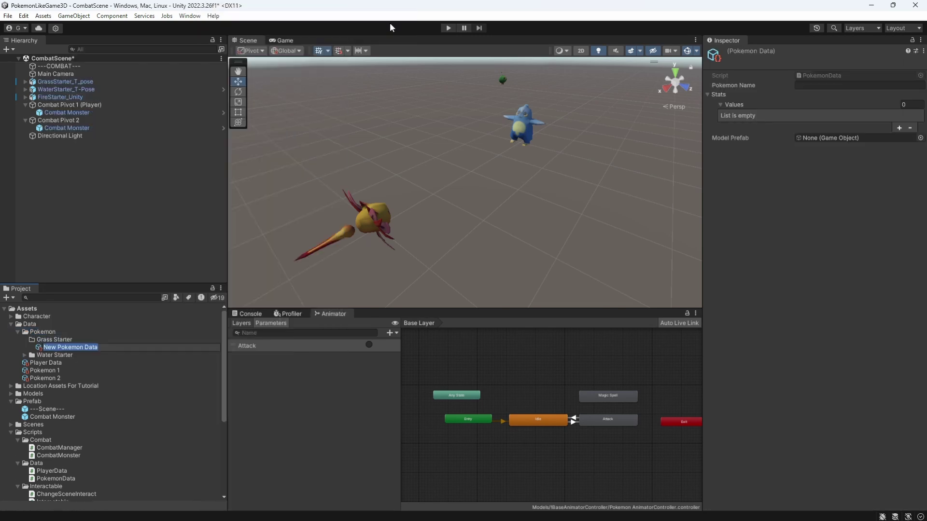
text(Grass Starter)
key(Return)
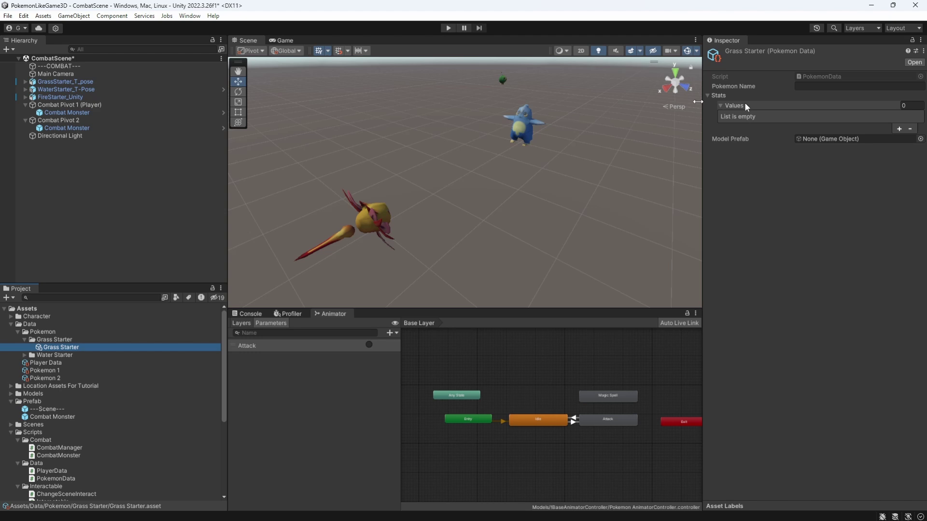
- Make GrassStarter_T_pose a prefab in the Grass Starter folder, assign it as Grass Starter's Model Prefab, and rename it GrassStarter Model
drag(67, 82, 839, 143)
click(71, 345)
click(79, 355)
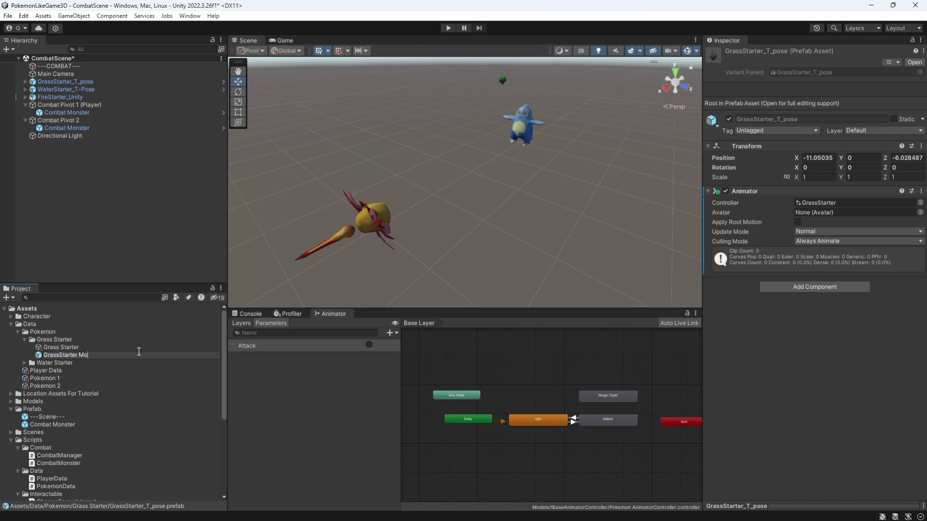
key(Return)
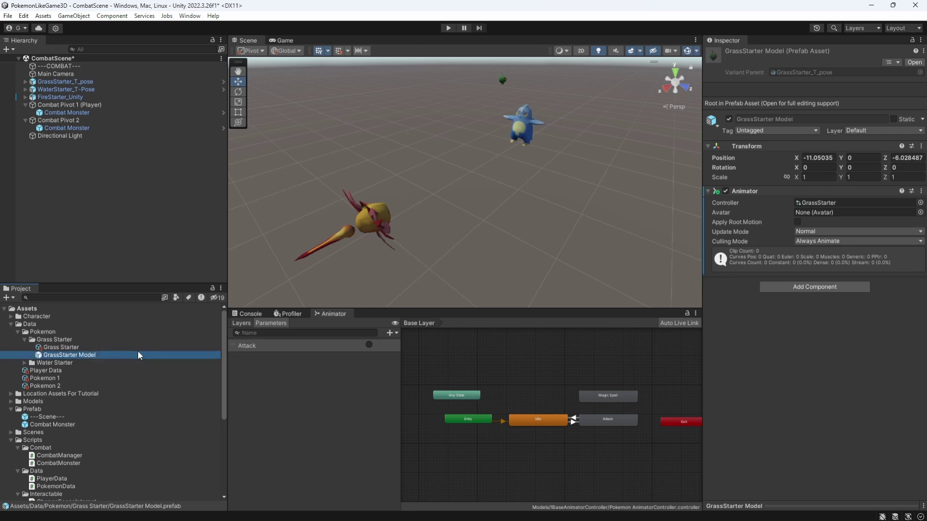
- Rename the WaterStarter_T-Pose prefab in the Water Starter folder to WaterStarter Model
click(25, 363)
click(88, 378)
click(77, 378)
drag(79, 380, 170, 379)
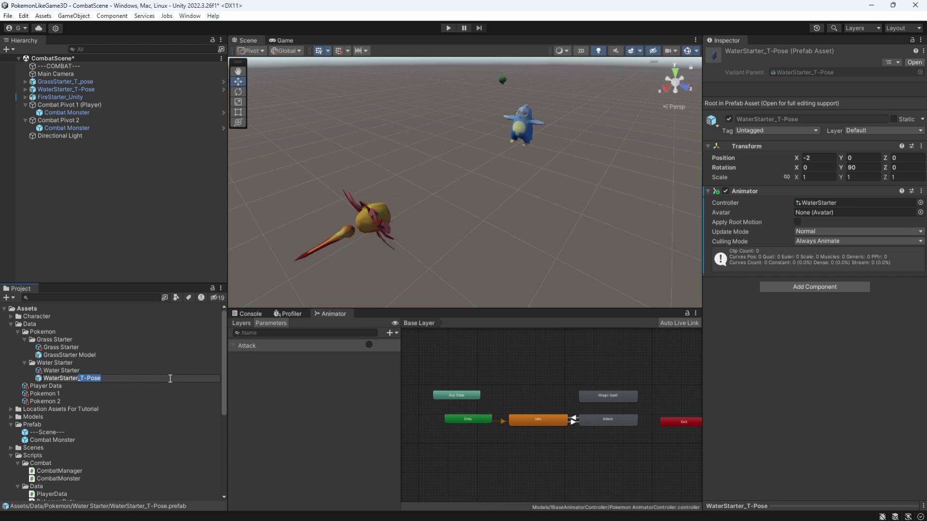
text(Model)
key(Return)
- Set the Grass Starter asset's Pokemon Name to "Grass Starter" and fill its stats list with Init
click(84, 347)
click(820, 87)
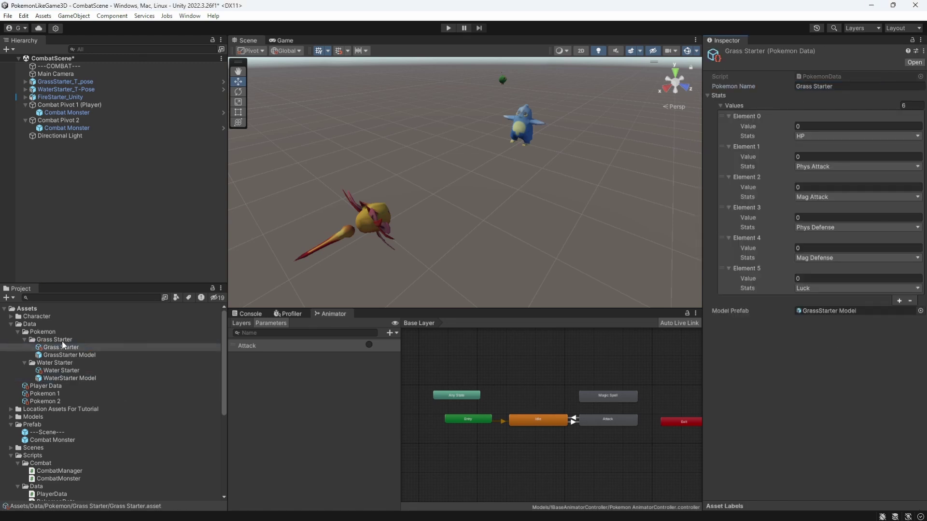
- Create a folder named Fire Starter inside the Pokemon folder
right_click(50, 335)
click(284, 33)
text(Fire Starter)
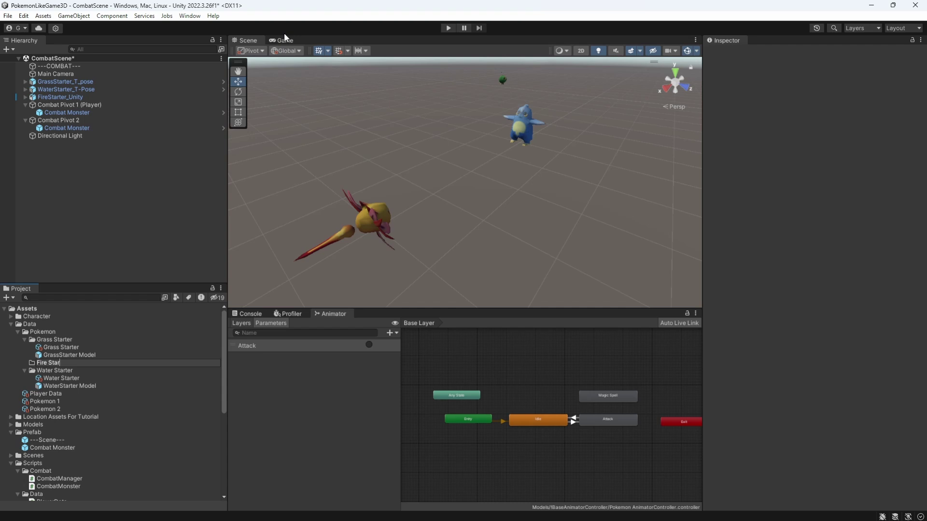
key(Return)
- Create a Pokemon data asset named Fire Starter in the Fire Starter folder
right_click(51, 346)
click(367, 21)
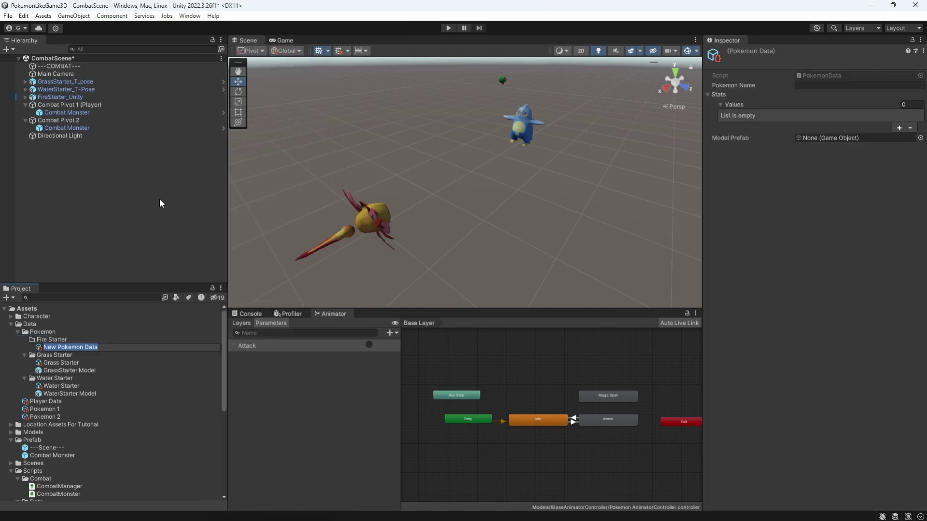
text(Fire Startert)
key(Return)
- Make FireStarter_Unity a prefab assigned as Fire Starter's Model Prefab and set its Pokemon Name to "Fire Starter"
drag(61, 97, 833, 140)
click(871, 86)
text(Fire Starter)
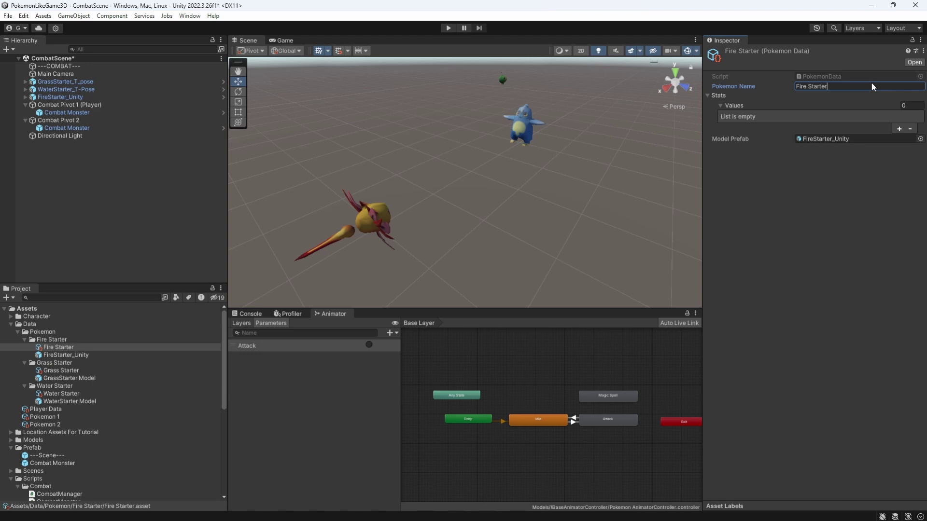
- Rename the FireStarter_Unity prefab in the Fire Starter folder to FireStarter Model
click(89, 356)
click(89, 356)
text(FireStarter Model)
key(Return)
- Fill the Fire Starter data asset's stats list with the Init command
click(58, 347)
click(924, 51)
click(888, 76)
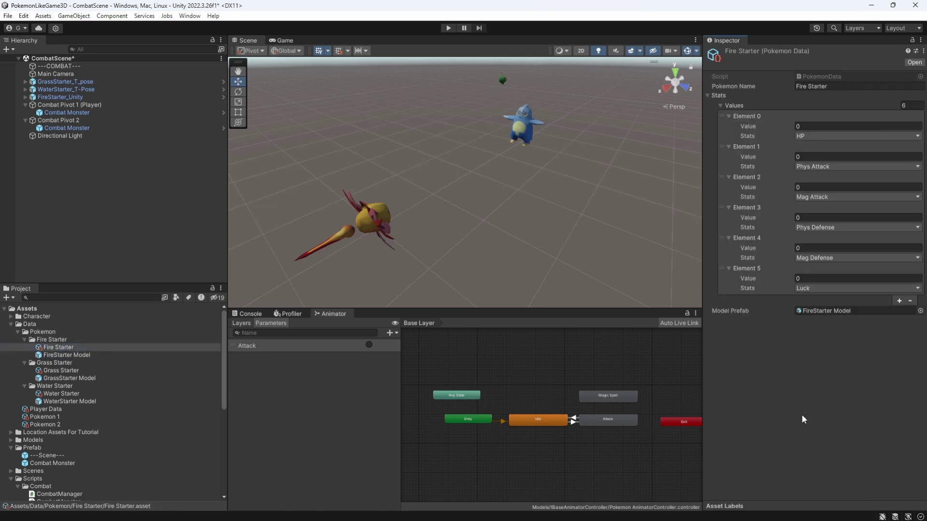
- Delete the GrassStarter_T_pose, WaterStarter_T-Pose and FireStarter_Unity objects from the combat scene
click(114, 82)
shift+click(112, 90)
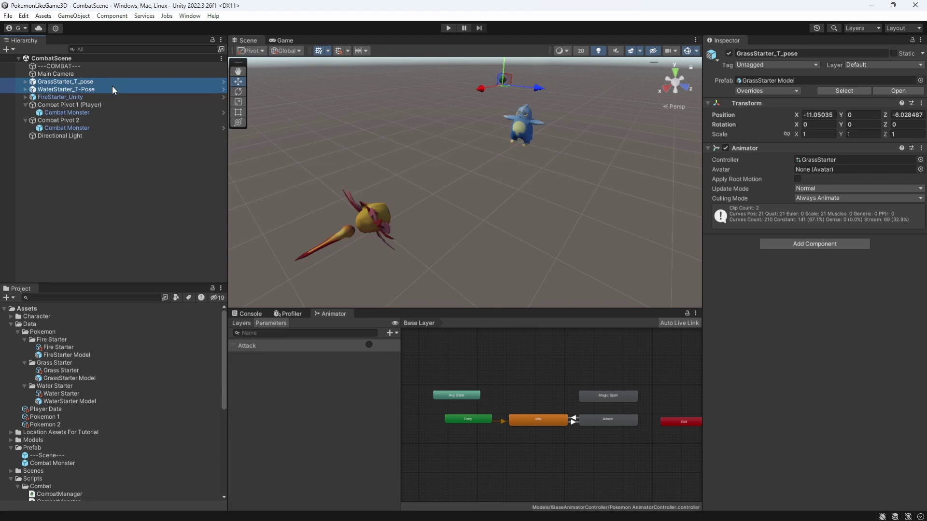
click(110, 97)
shift+click(93, 82)
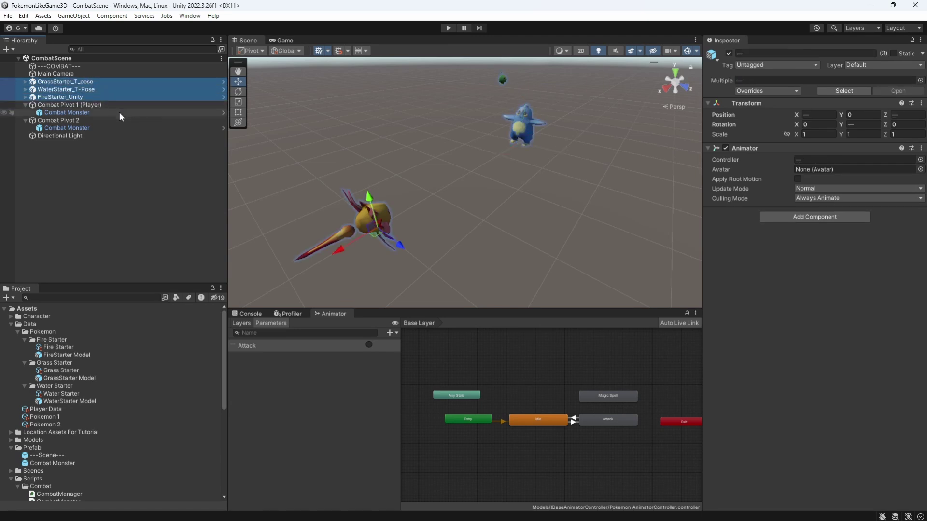
key(Delete)
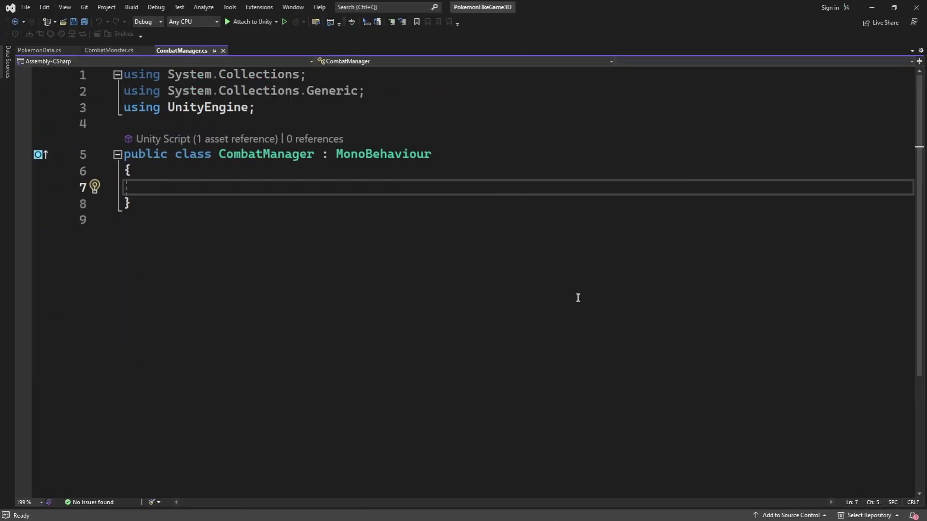
- In Visual Studio, add an empty "public void StartBattle()" method to the CombatManager class
text(public void )
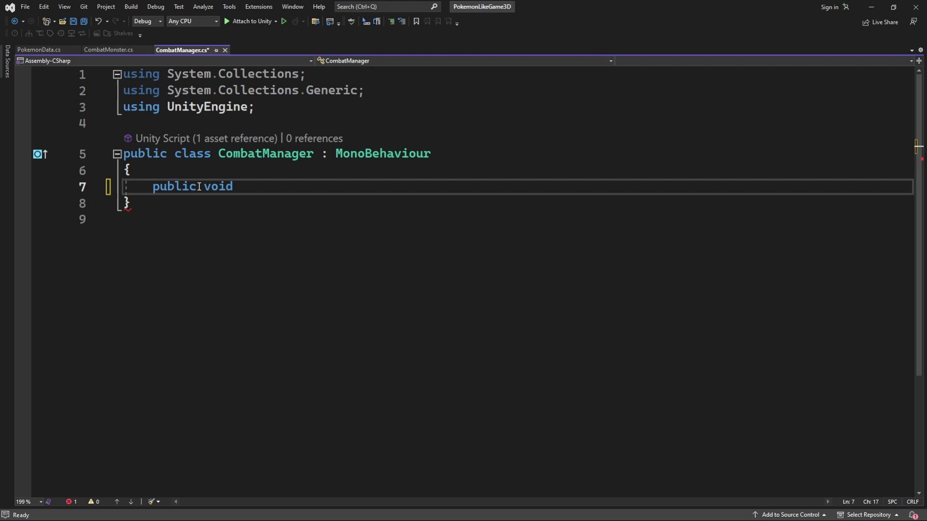
text(StartBattle())
key(Return)
text({)
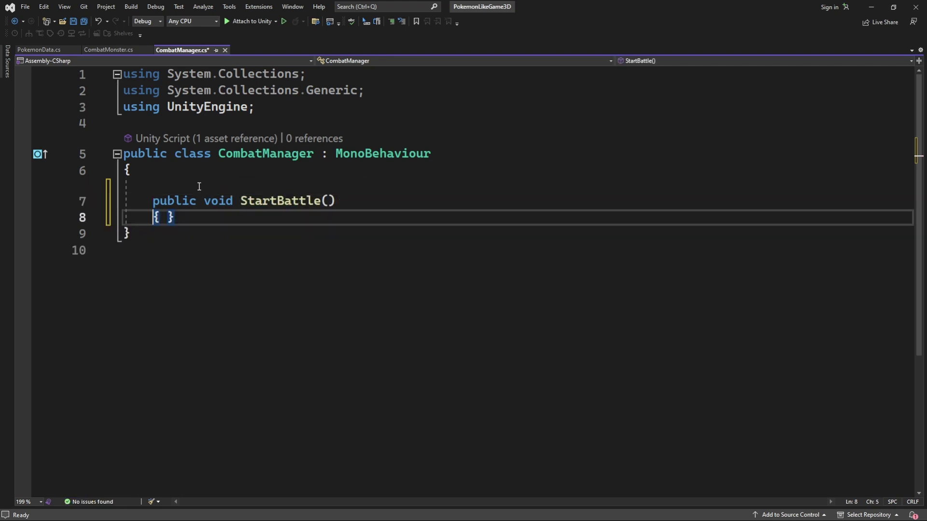
- Open up the StartBattle body and give the method the parameters "PokemonData playerMon, PokemonData enemyMon", then save the script
key(Return)
key(ctrl+s)
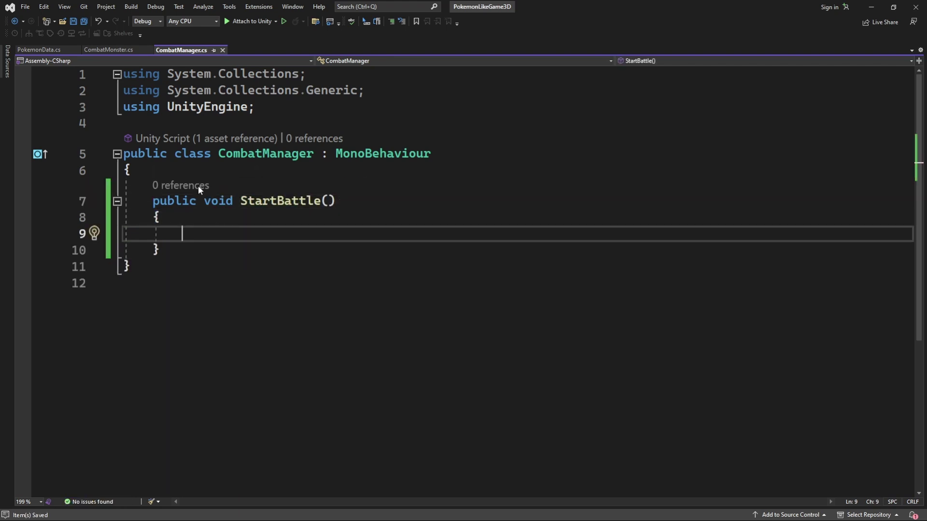
click(327, 201)
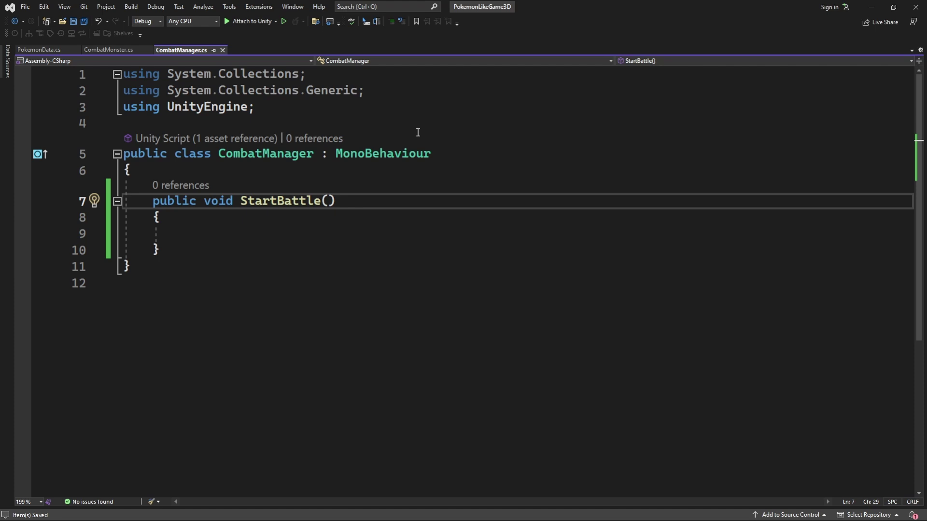
text(PokemonData)
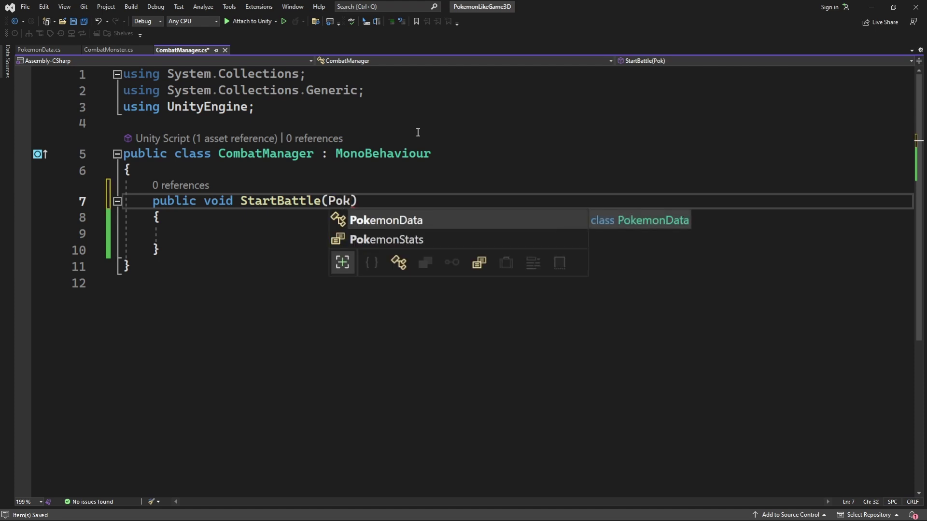
text( playerMon, PokemonData )
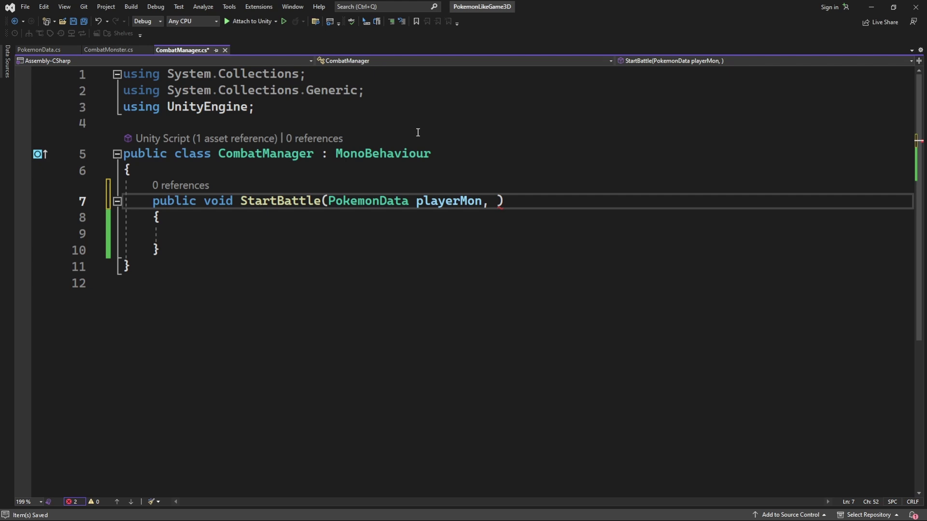
text(enemy)
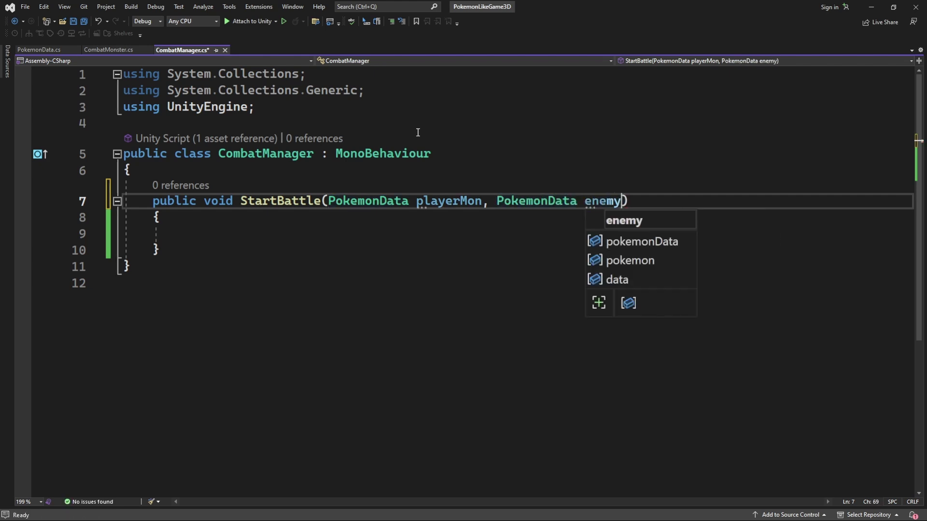
text(Mon)
key(Escape)
key(Down)
key(Down)
key(ctrl+s)
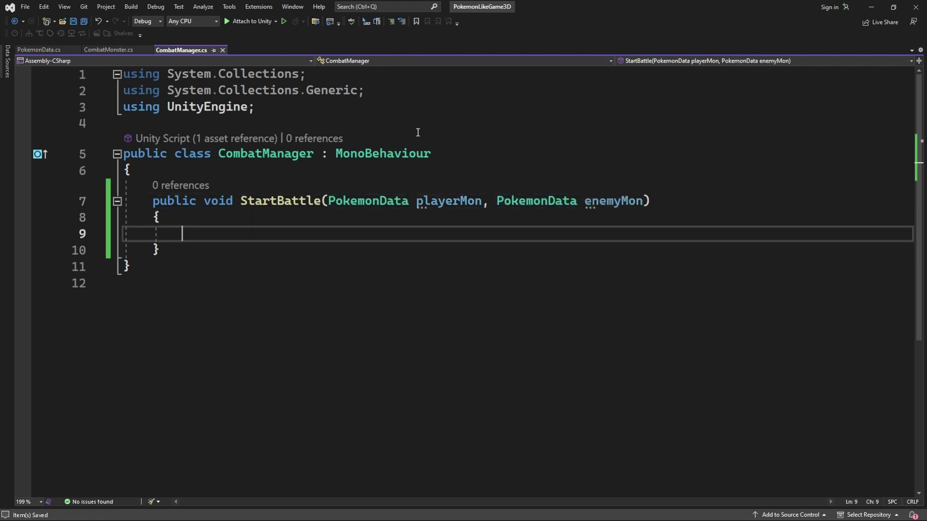
- Declare the field "[SerializeField] CombatMonster playerCombatMonster;" above the StartBattle method in CombatManager
click(335, 177)
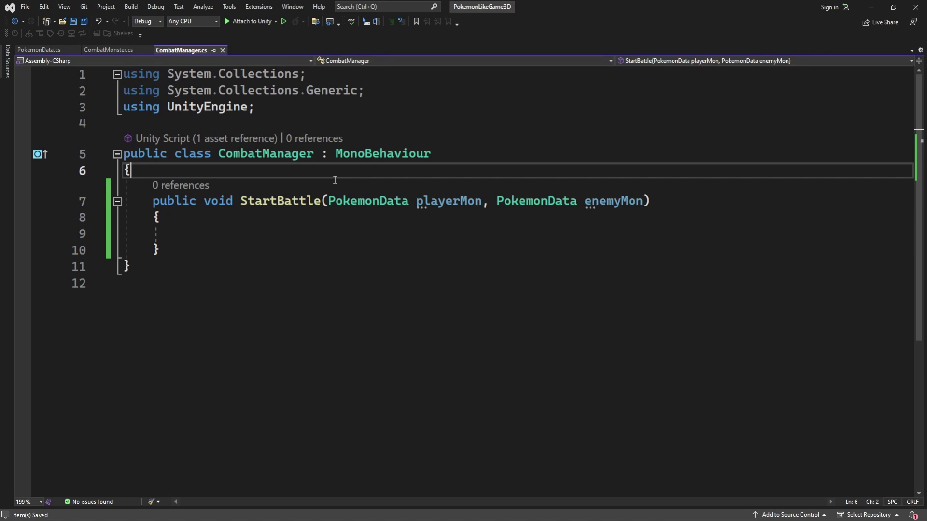
key(Return)
key(Return)
key(Up)
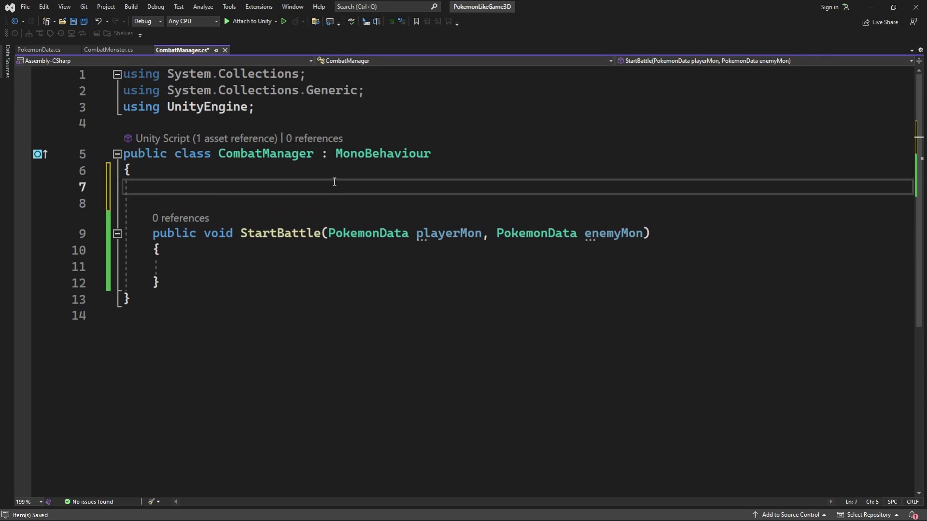
text([SerializeField)
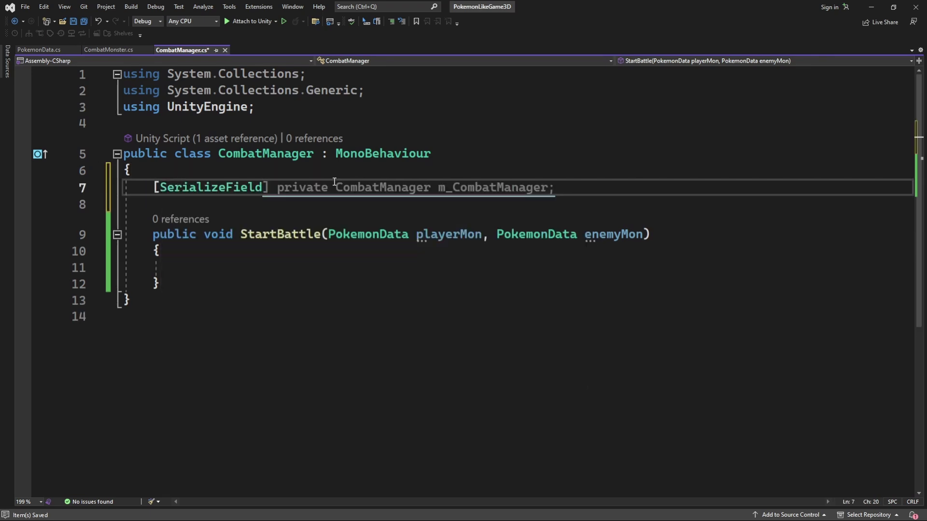
text(] CombatM)
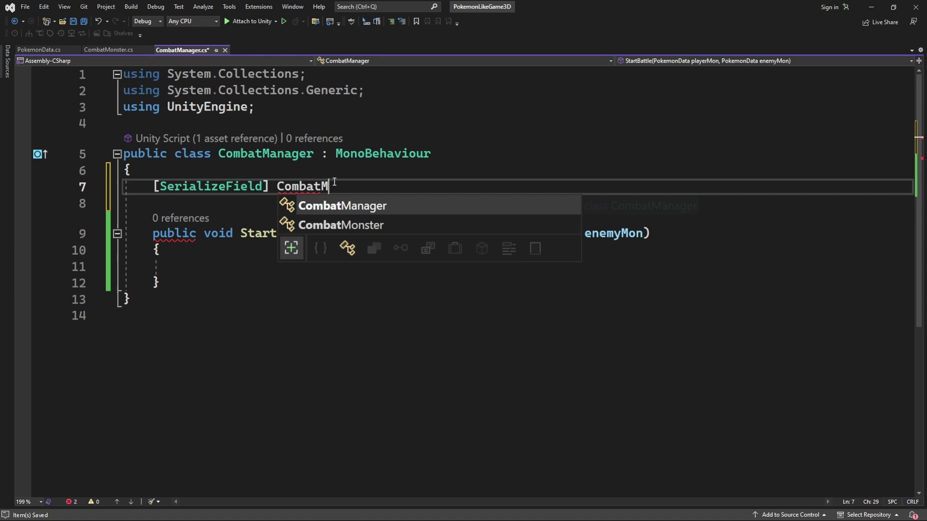
text(onster )
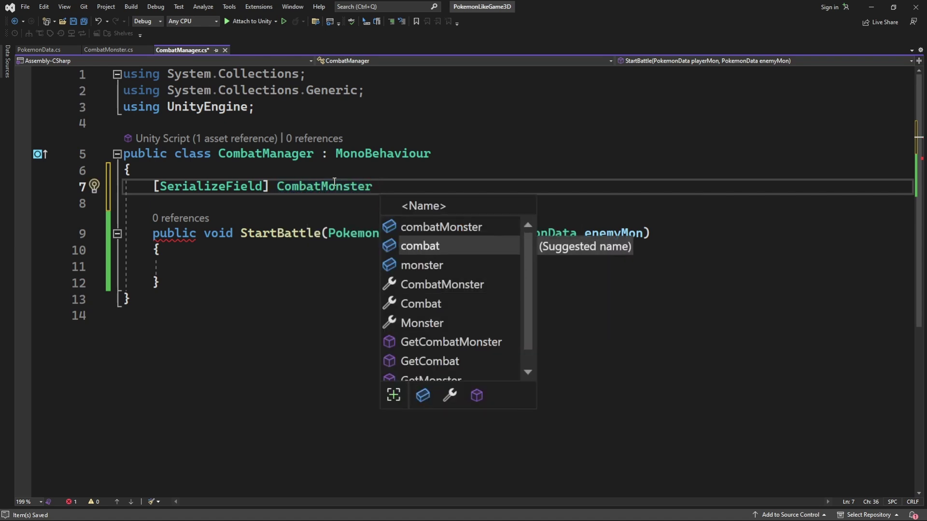
text(playerCombatMonster;)
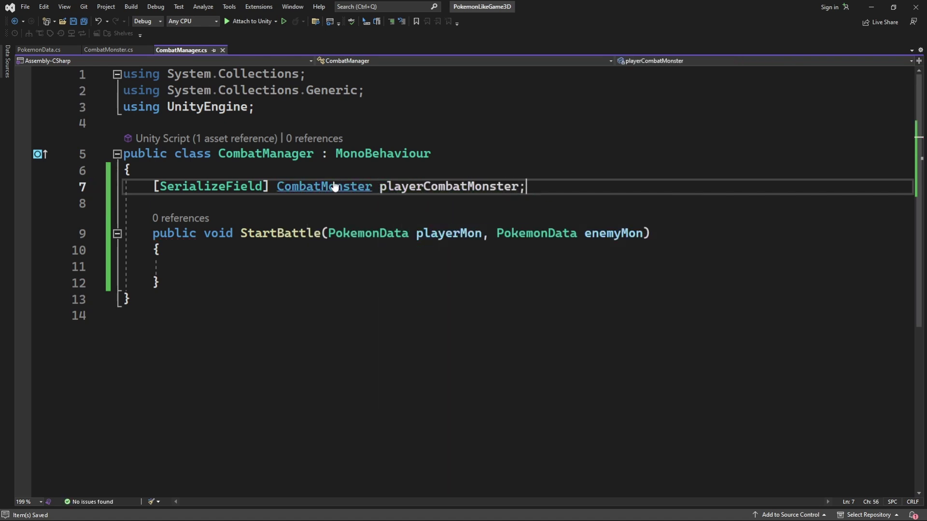
- Declare a second field, "[SerializeField] CombatMonster enemyCombatMonster;", directly below playerCombatMonster
key(Return)
text([Se)
key(Tab)
text(] CombatMonster)
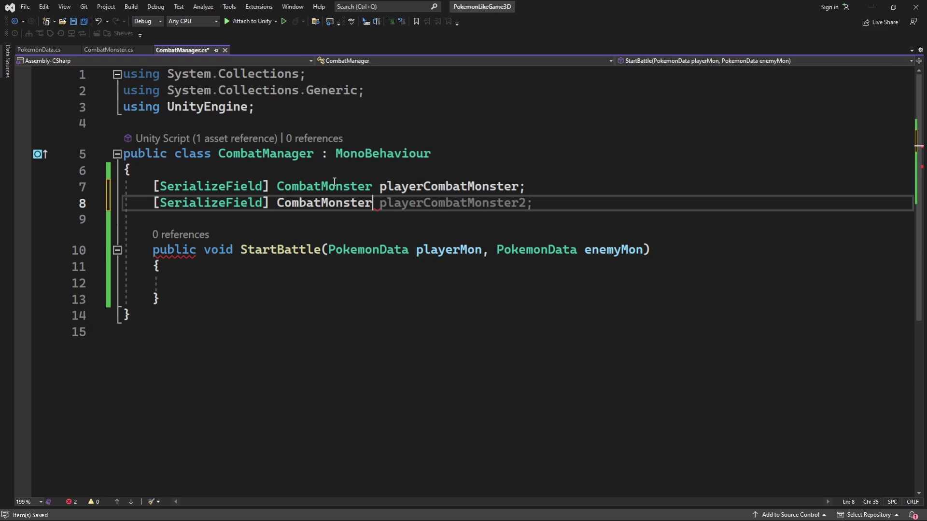
text( enemyCombatMonster;)
- Inside StartBattle, call "playerCombatMonster.Init(playerMon);"
key(Down)
key(Down)
key(Down)
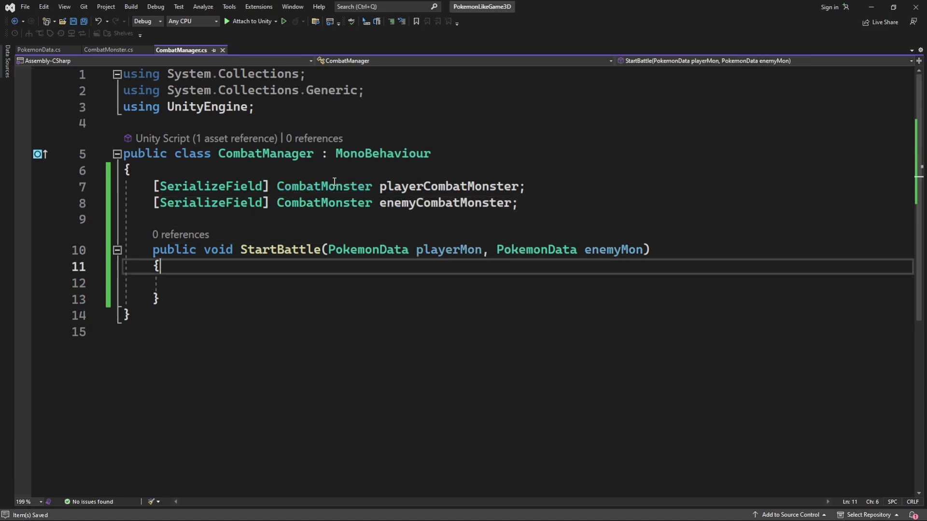
key(Down)
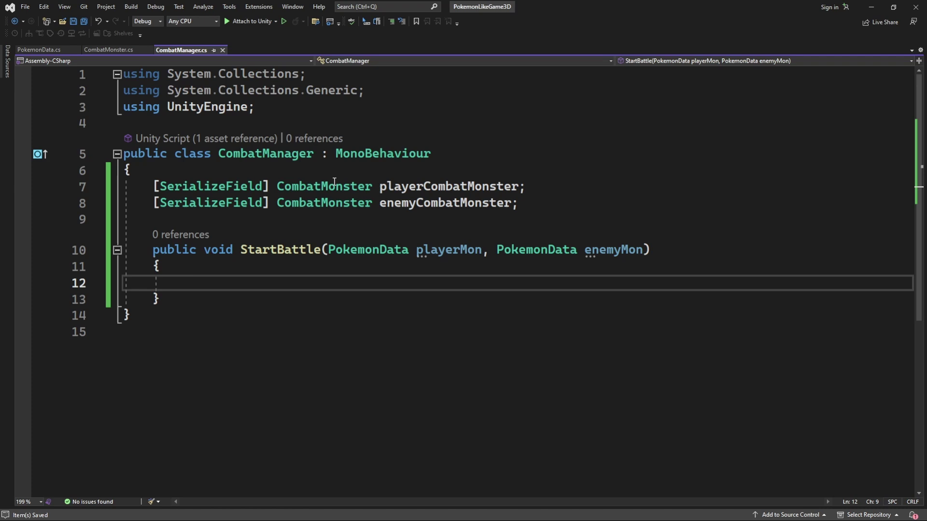
text(playe)
key(Tab)
text(.Ini)
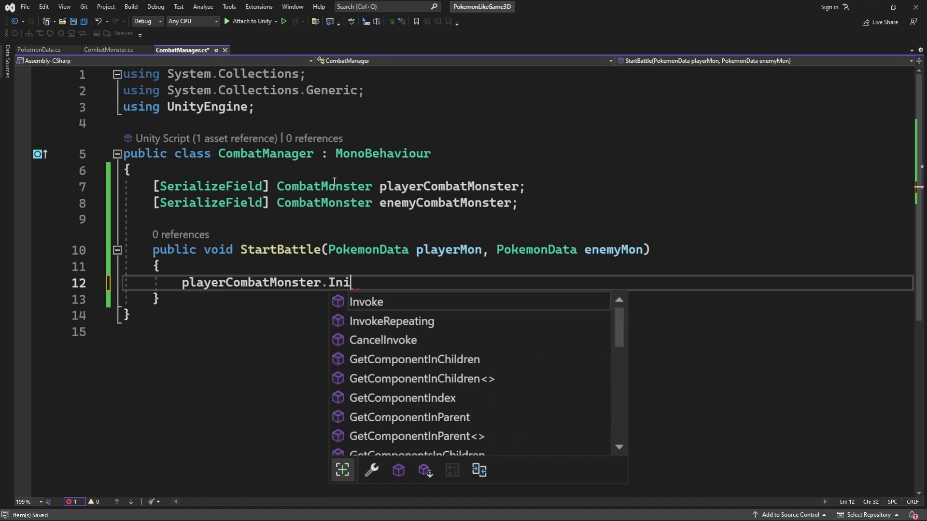
text(t(playe)
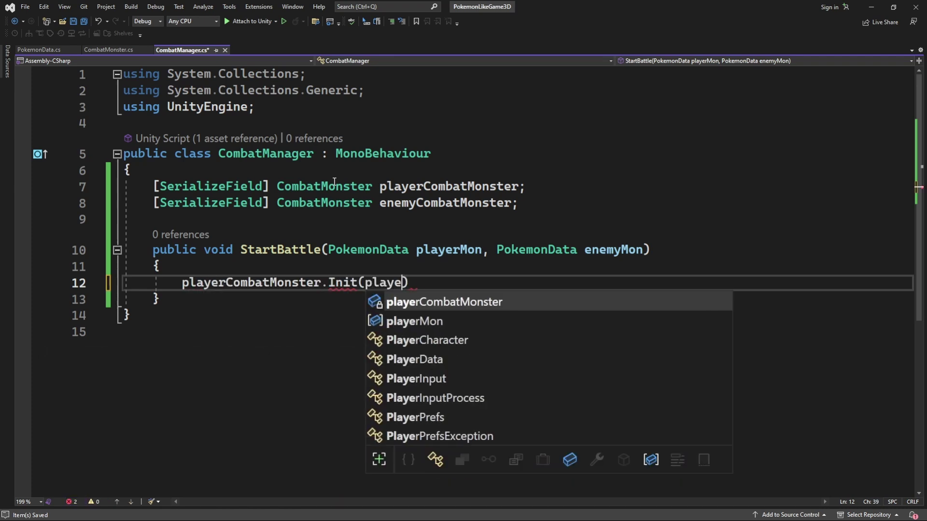
text(rMon);)
- Add "enemyCombatMonster.Init(enemyMon);" below the player's Init call in StartBattle and save the script
key(Return)
text(enemy)
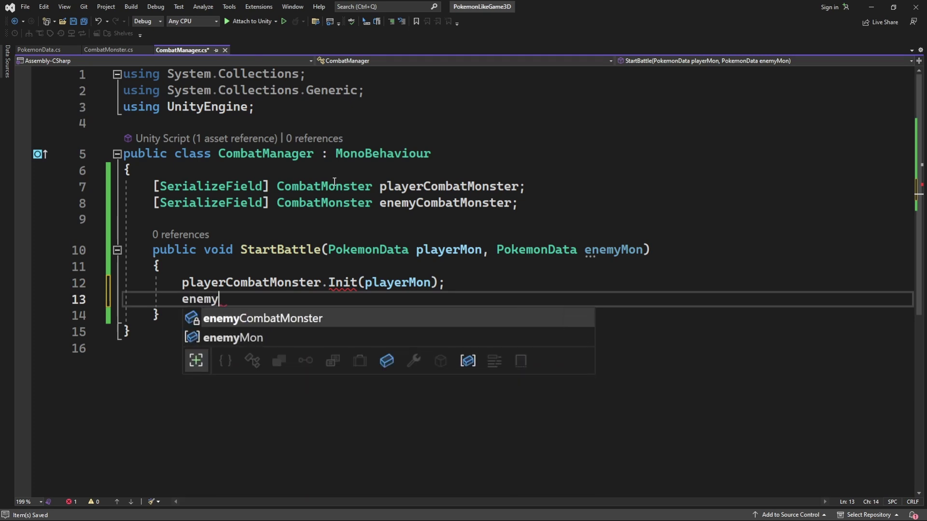
key(Tab)
text(.Init(enemyMon);)
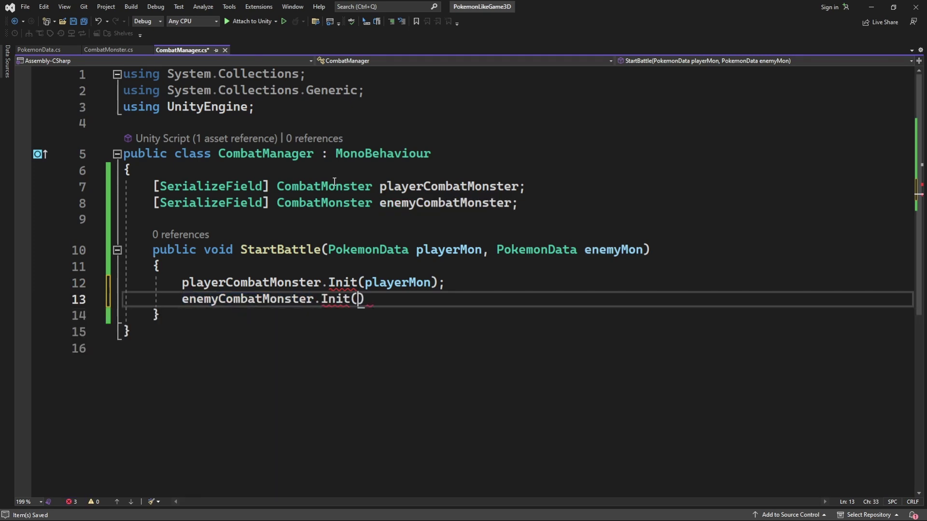
key(ctrl+s)
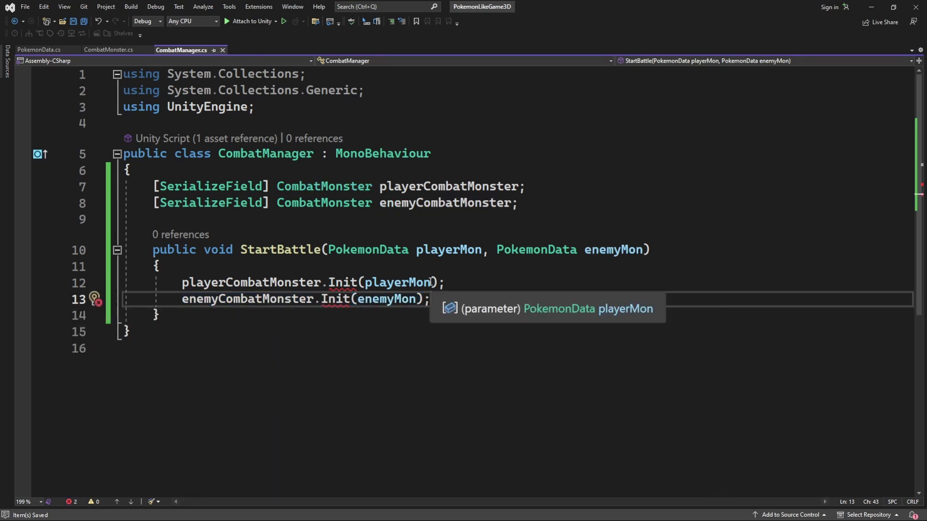
- Generate the missing Init method from its call in StartBattle and go to its definition in the CombatMonster script
right_click(341, 284)
click(403, 252)
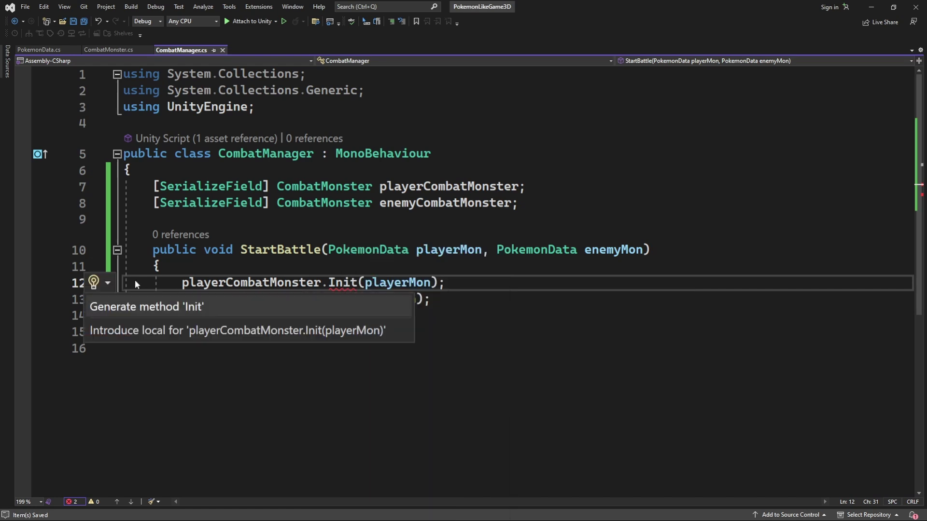
click(159, 308)
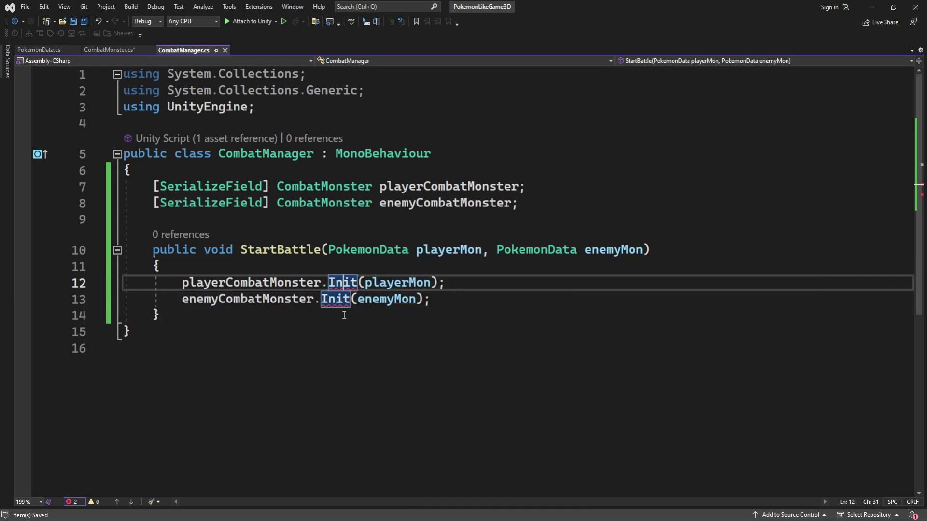
ctrl+click(336, 299)
- Delete the default Start and Update methods and their comments from the CombatMonster class
drag(160, 216, 166, 233)
scroll(203, 425, down, 2)
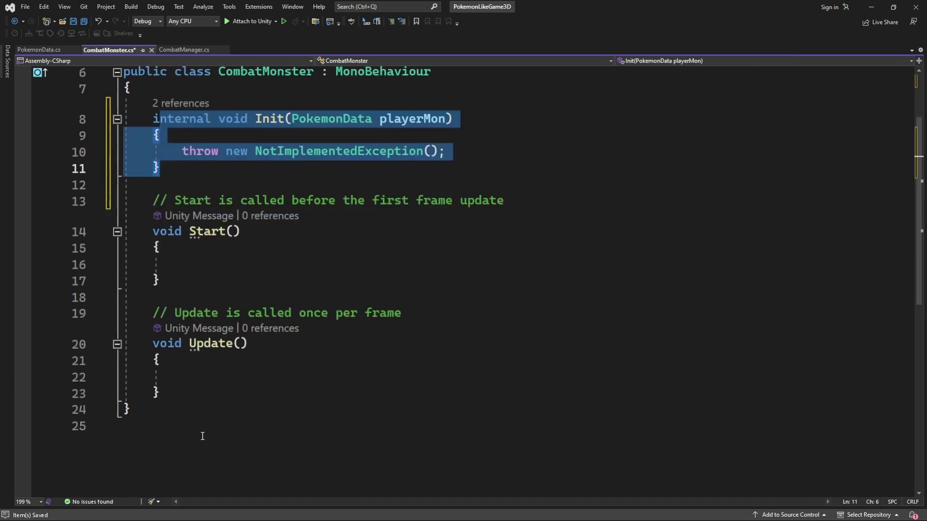
drag(120, 182, 162, 394)
key(Delete)
- Change the Init method from internal to public and remove its NotImplementedException line
click(188, 217)
double_click(188, 216)
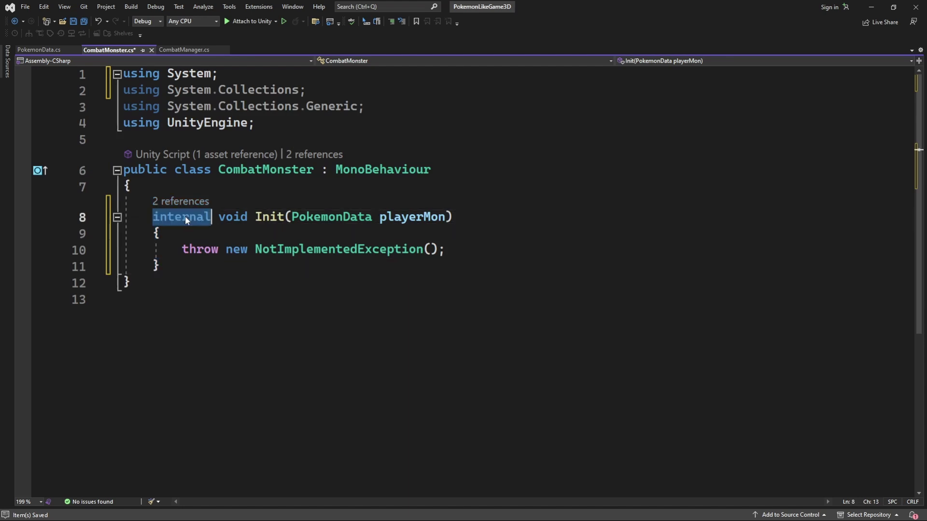
text(public)
drag(488, 249, 197, 251)
key(Delete)
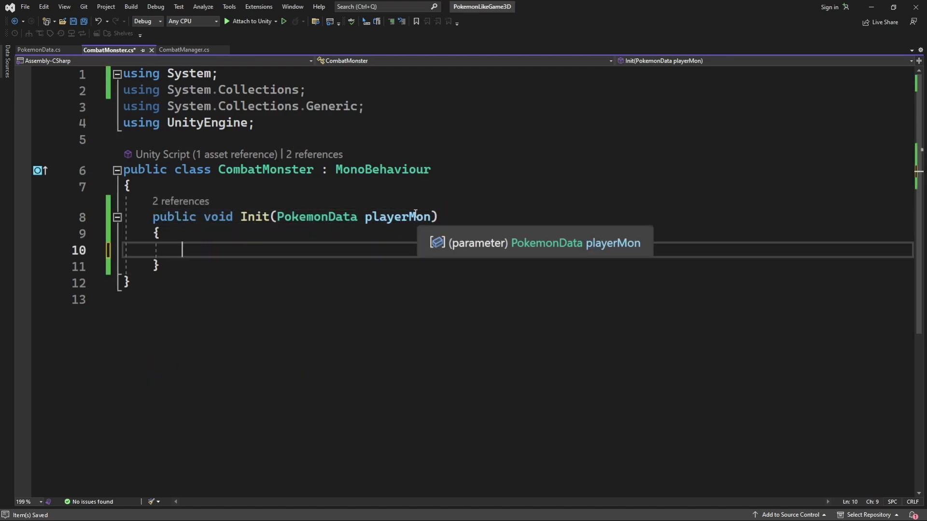
- Add "GameObject monModel = Instantiate(playerMon.modelPrefab);" to the body of CombatMonster's Init method and save
click(403, 217)
double_click(404, 217)
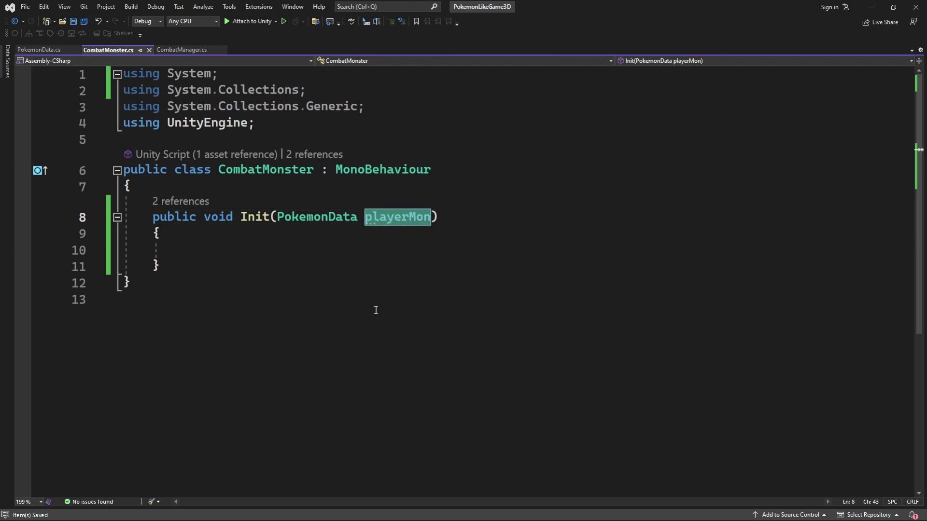
click(316, 250)
text(GameObject monModel = Instantiate(playerMon.modelPrefab);)
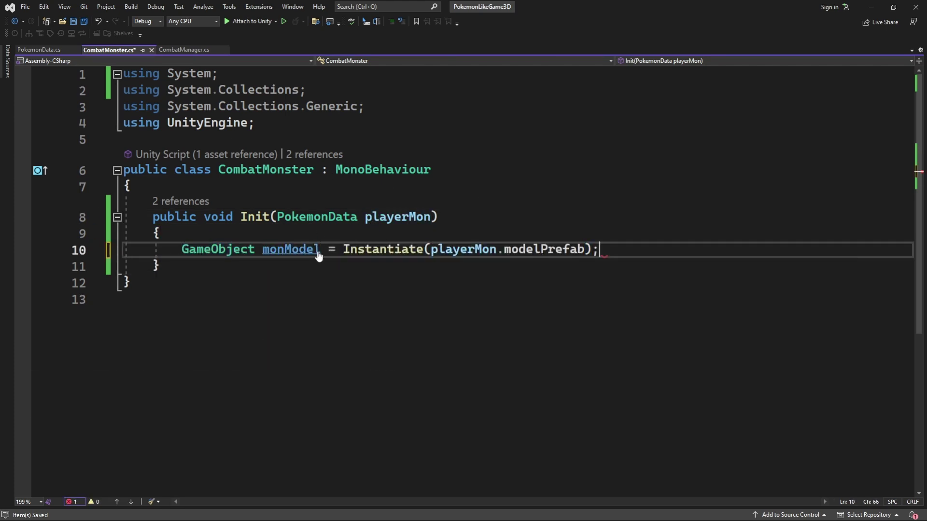
key(ctrl+s)
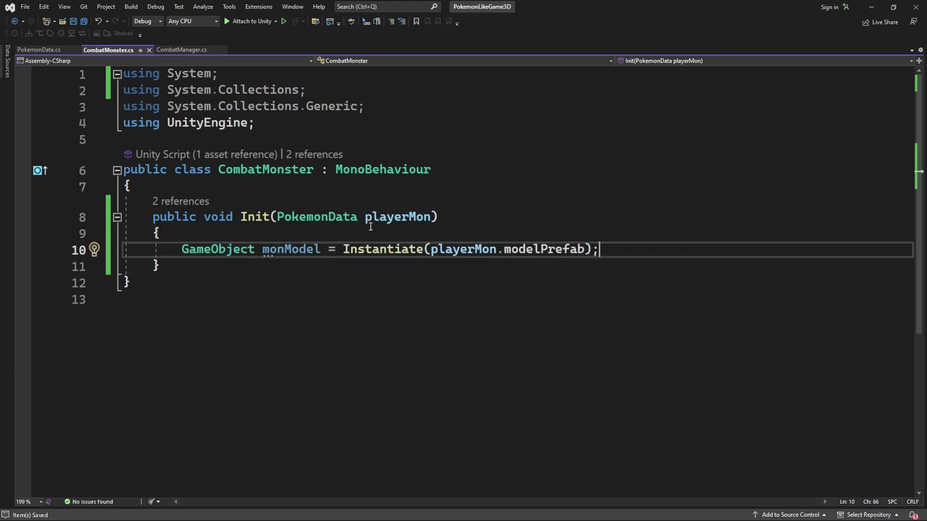
- Rename Init's playerMon parameter and its references to monsterData, and save the CombatMonster script
click(430, 217)
key(ctrl+r)
key(ctrl+r)
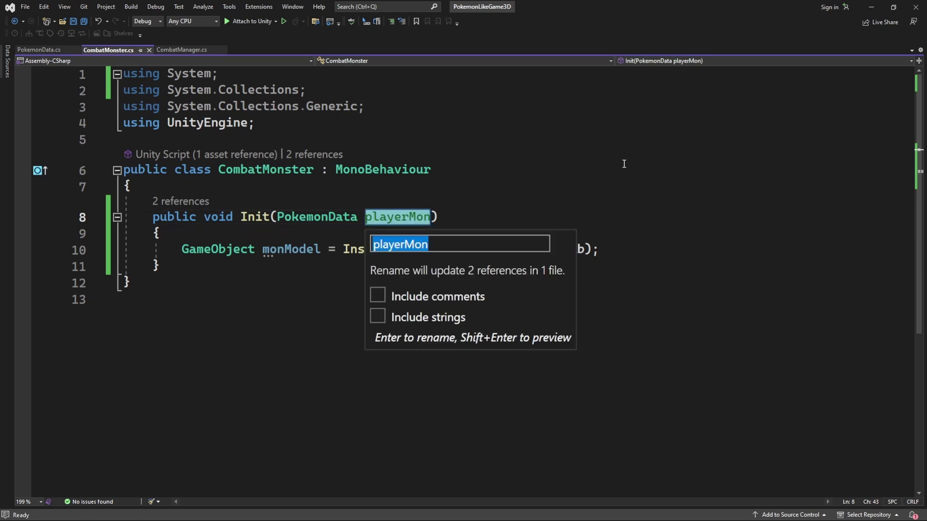
click(533, 217)
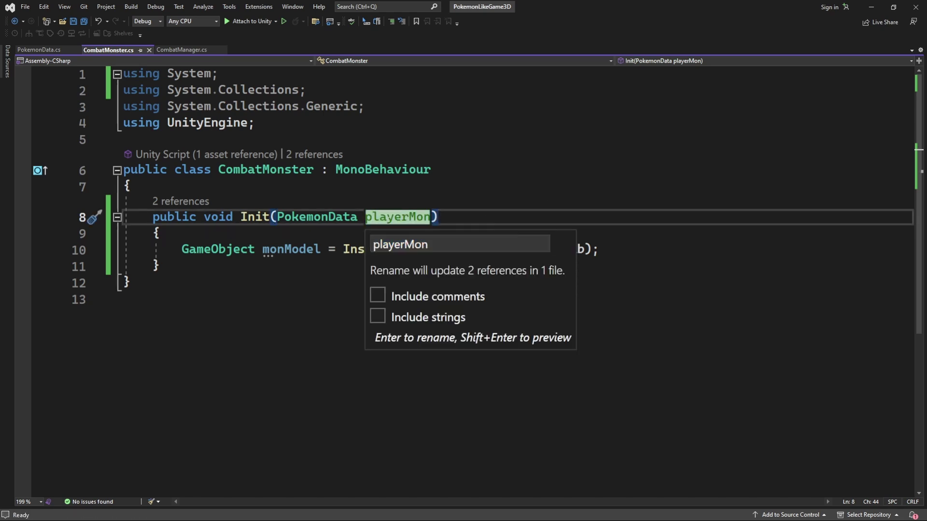
click(448, 244)
text(monster)
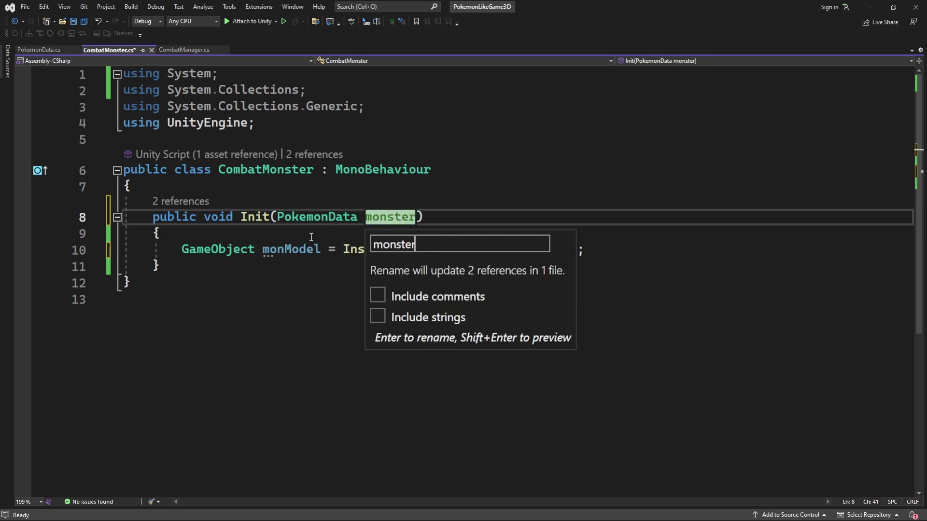
text(Data)
key(Return)
key(ctrl+s)
- Add transform as the parent argument of the Instantiate call, after monsterData.modelPrefab
click(654, 247)
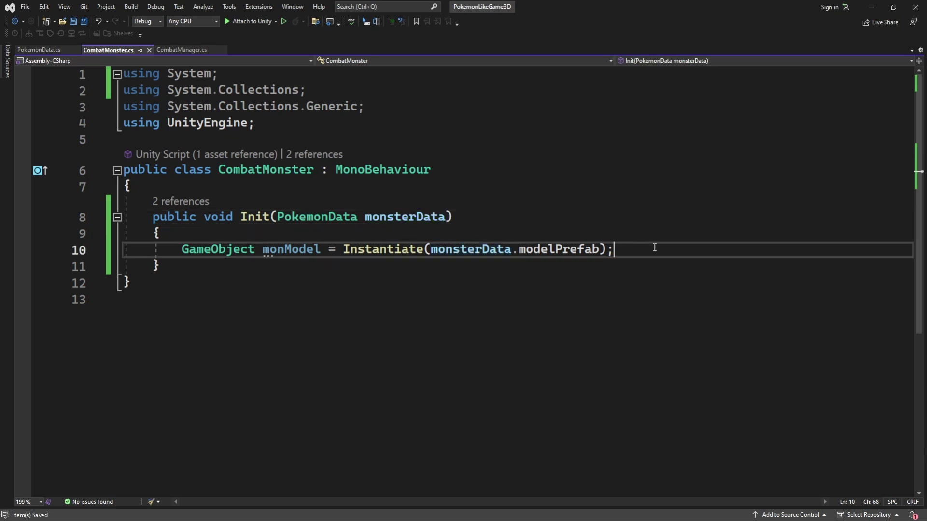
text(, tr)
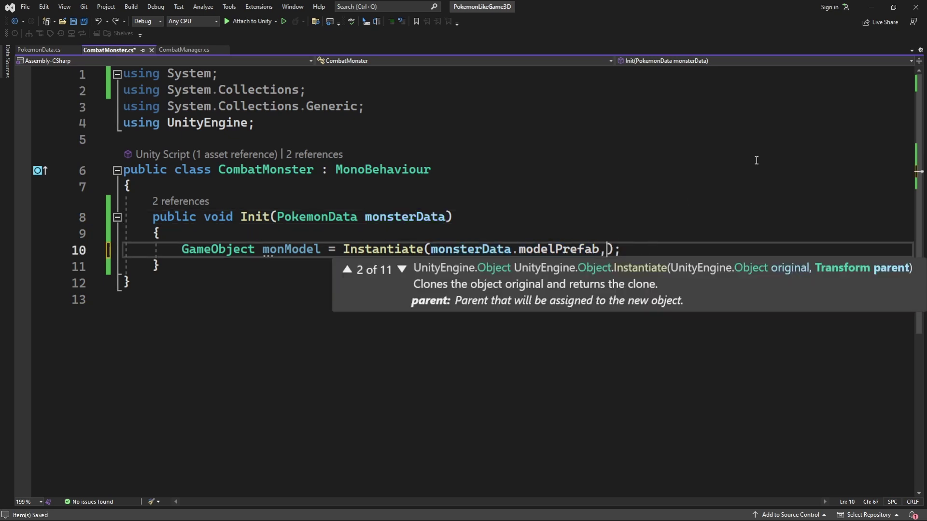
text(a)
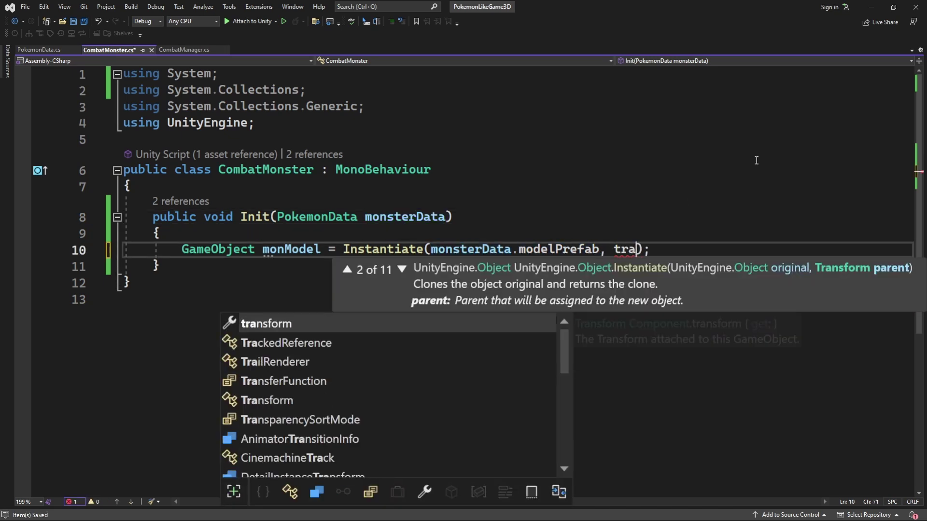
key(Tab)
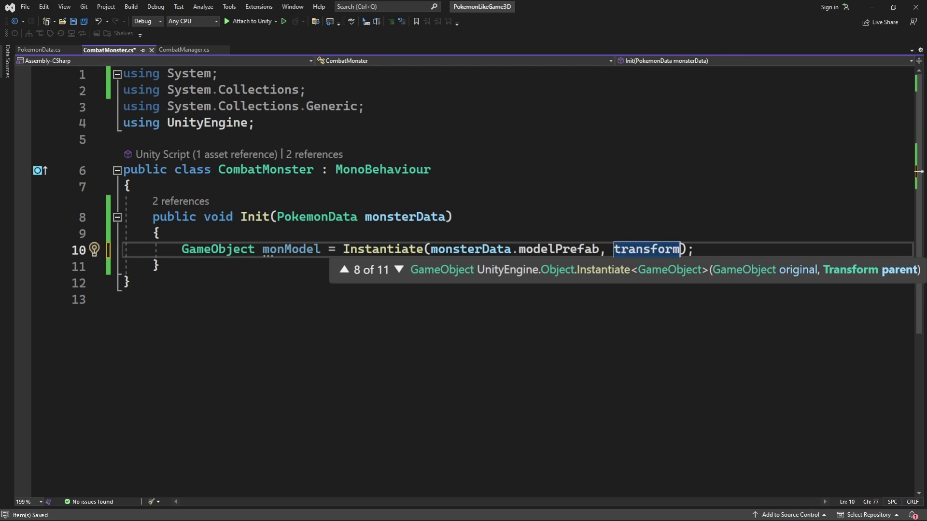
- In Unity, assign Combat Pivot 1's monster as ---COMBAT---'s Player Combat Monster and Combat Pivot 2's monster as its Enemy Combat Monster
key(Escape)
click(724, 245)
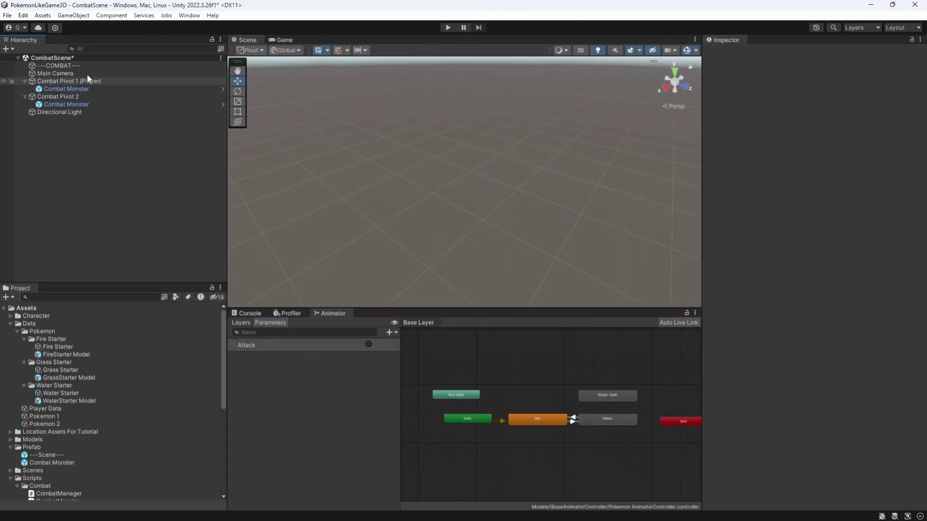
click(63, 65)
click(787, 240)
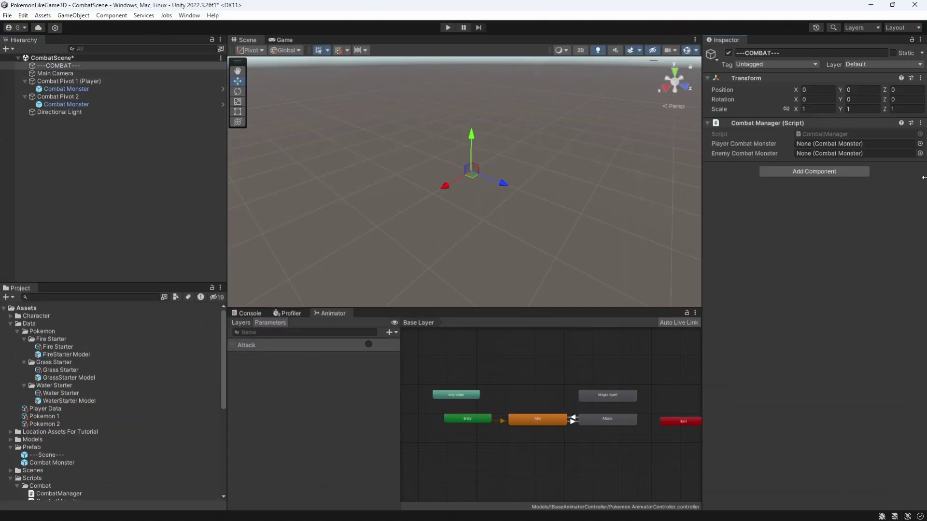
drag(67, 89, 857, 148)
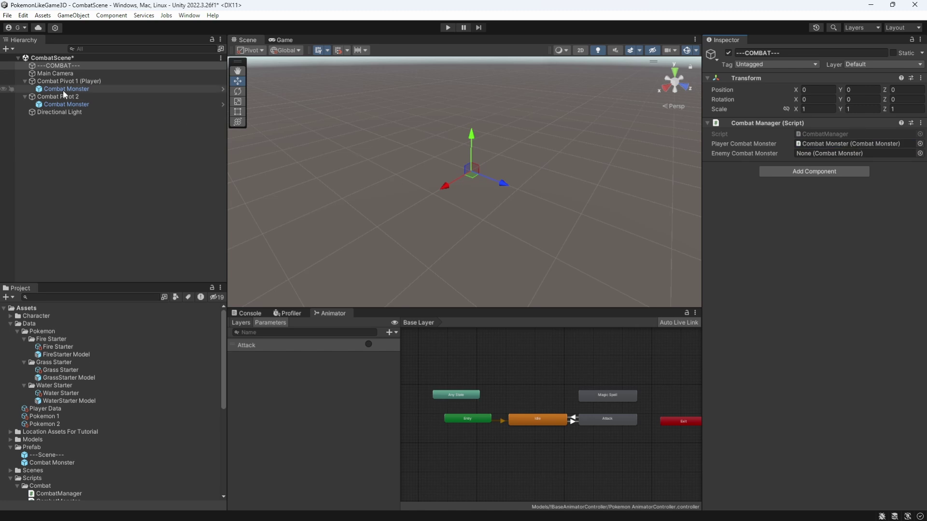
drag(72, 105, 816, 153)
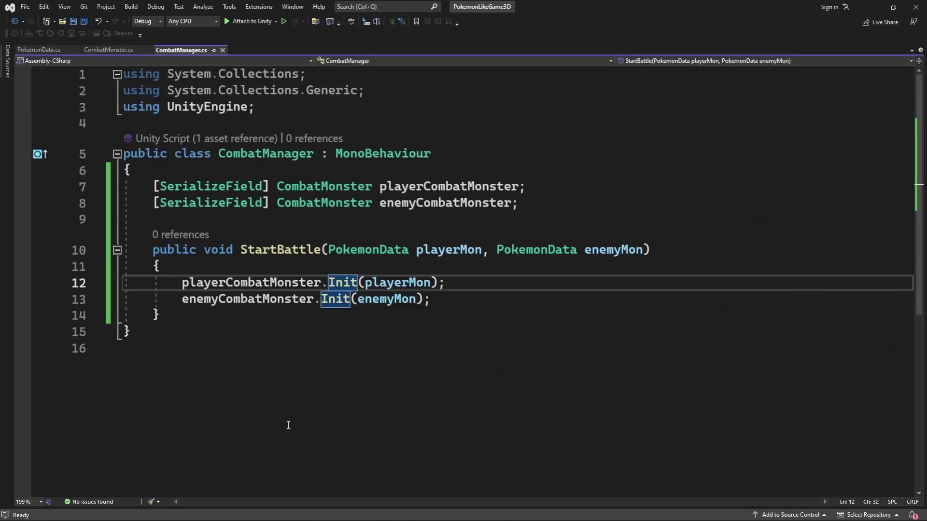
- Create a new script named CombatDebug and add it as a component to the ---COMBAT--- object
drag(151, 251, 204, 322)
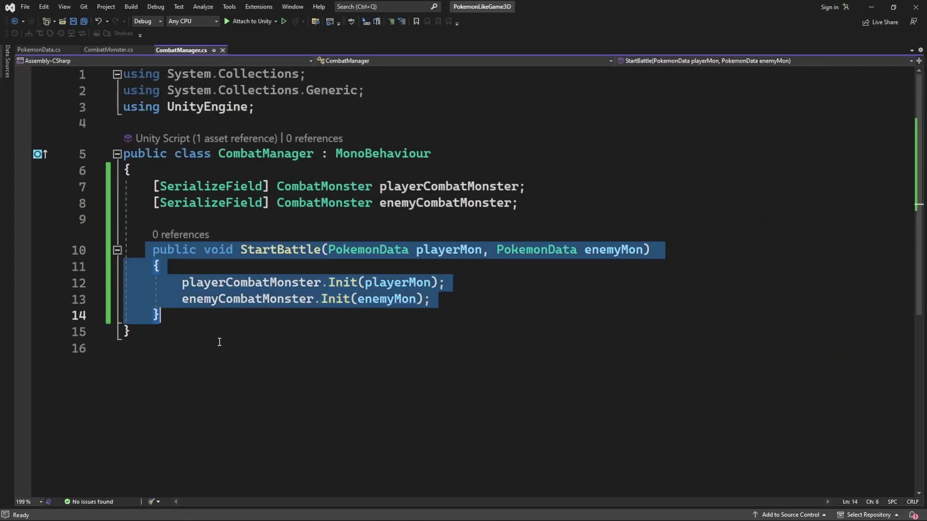
click(435, 299)
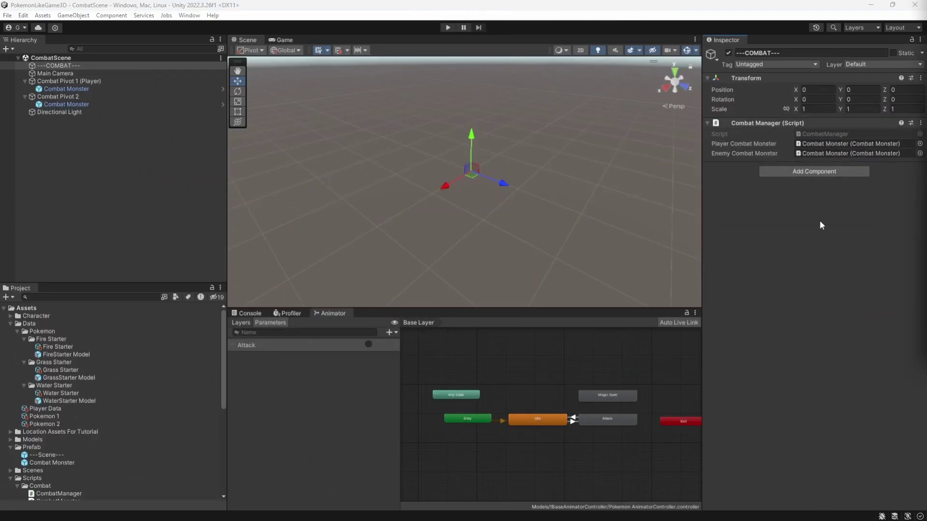
click(811, 172)
text(Comb)
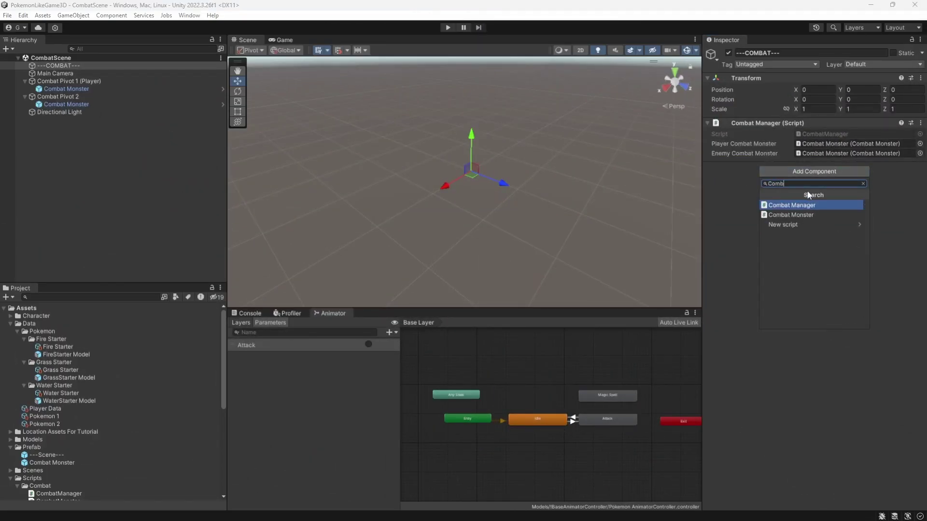
text(atDebug)
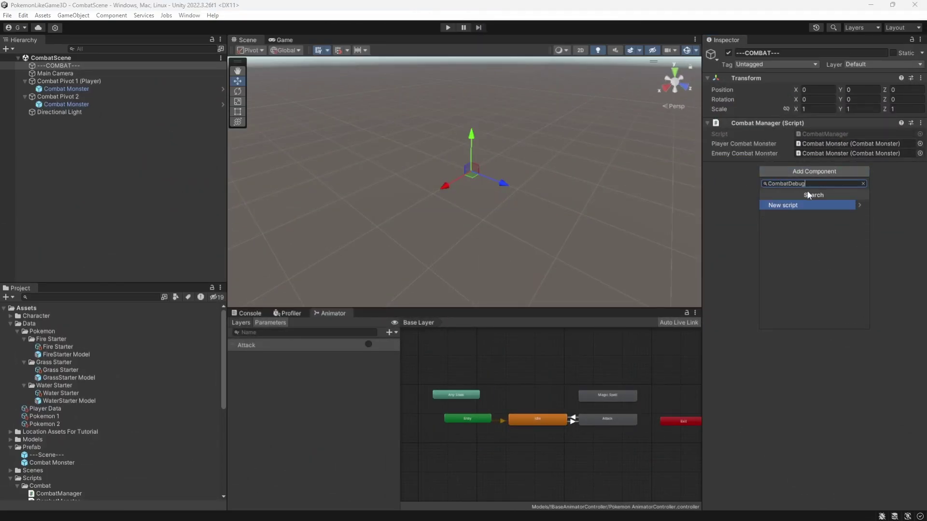
key(Return)
key(Return)
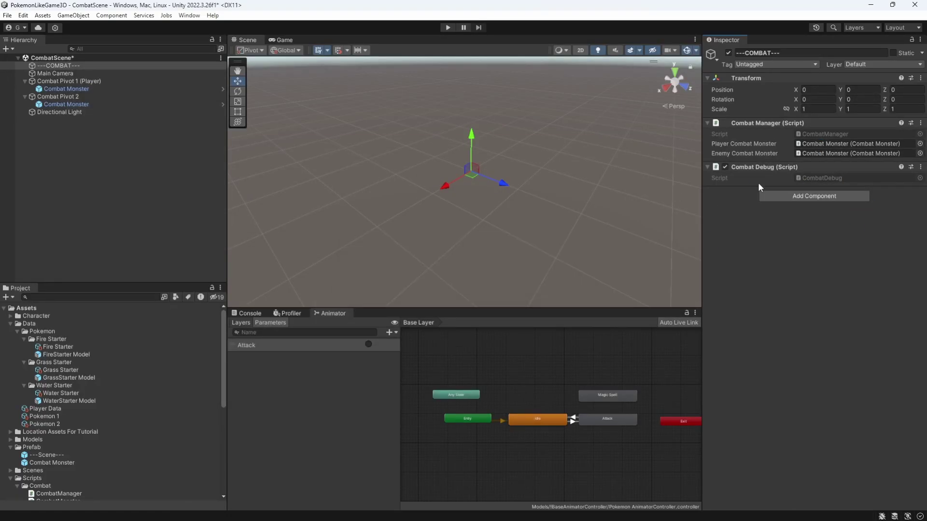
- Open the CombatDebug script in Visual Studio, delete its default Start and Update methods with their comments, and save
double_click(833, 178)
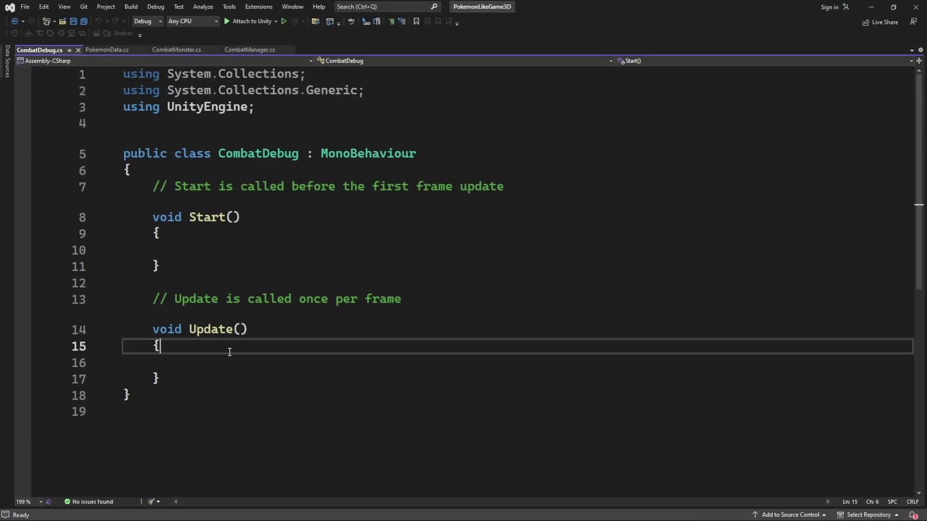
drag(162, 379, 167, 329)
shift+click(152, 186)
key(Delete)
key(ctrl+s)
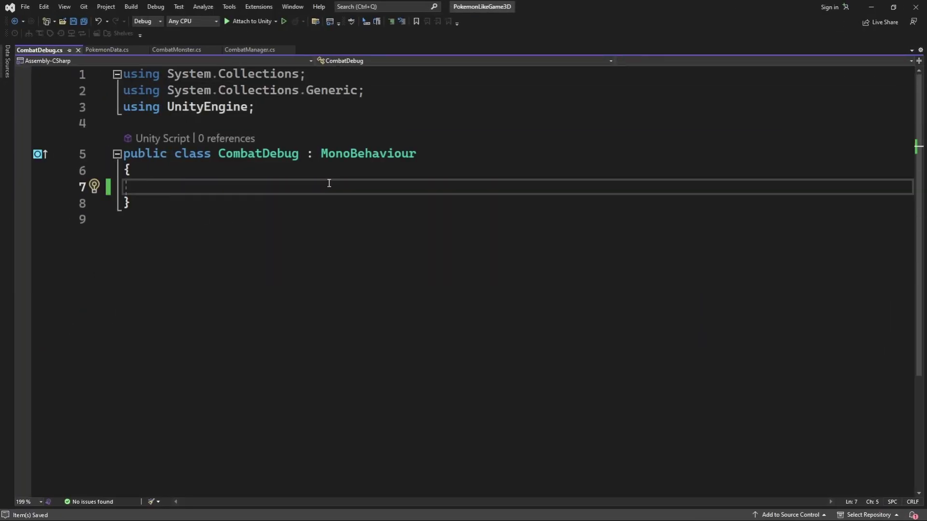
- Declare a serialized PokemonData field named playerData in the CombatDebug class
text([Ser)
key(Tab)
text(] )
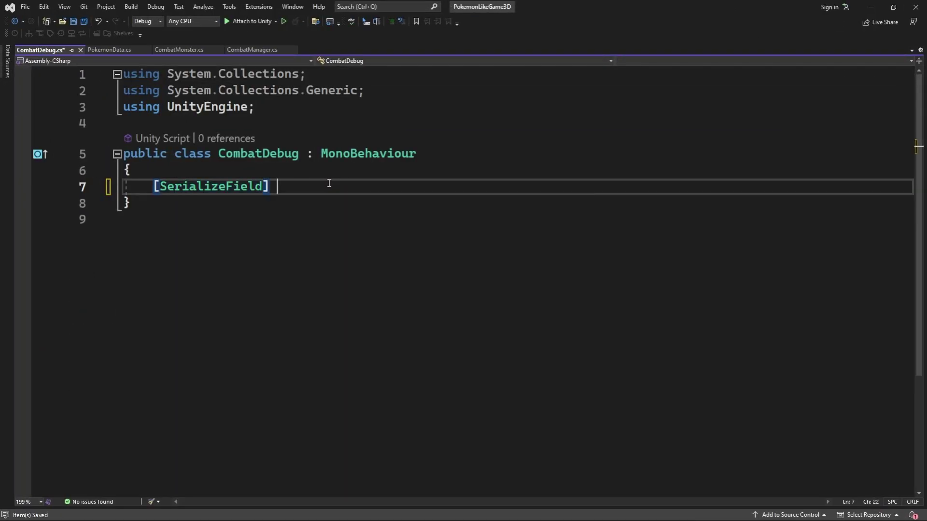
text(Poke)
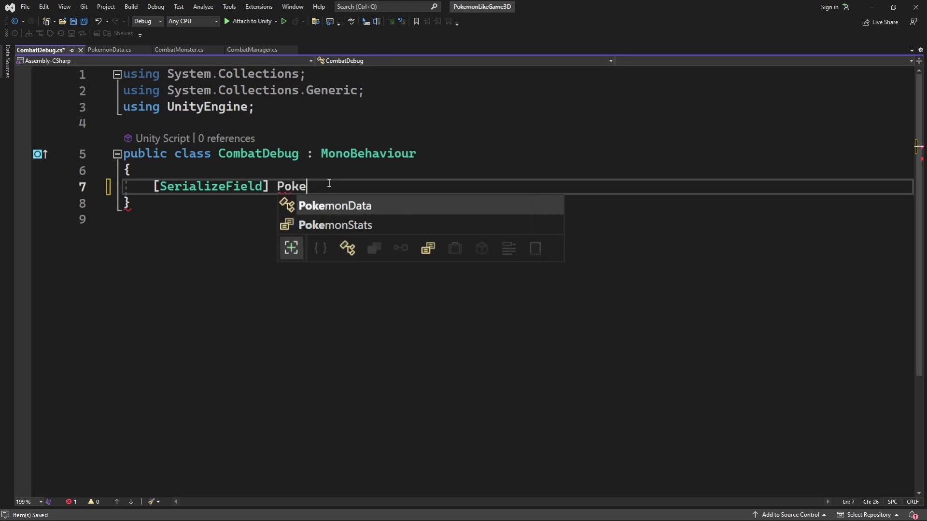
key(Tab)
text(playerData;)
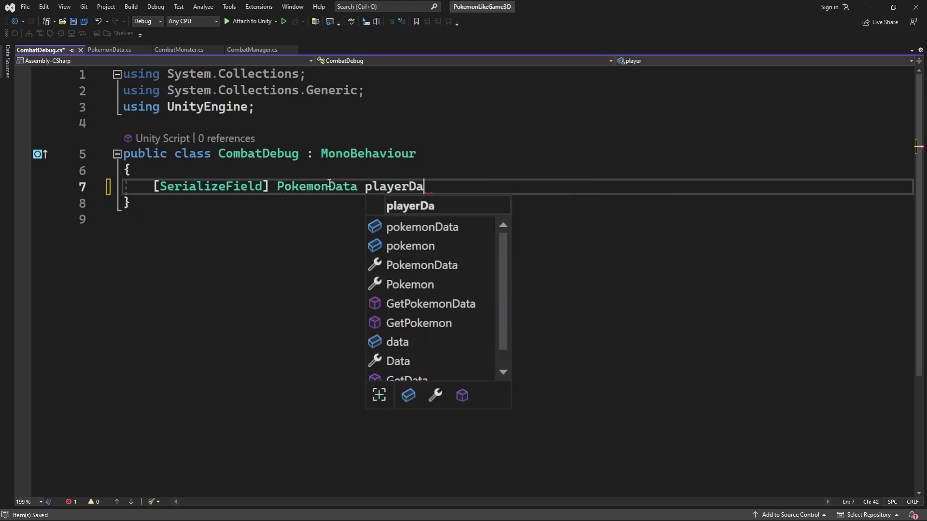
- Rename the playerData field to playerMonData
key(ctrl+r)
key(ctrl+r)
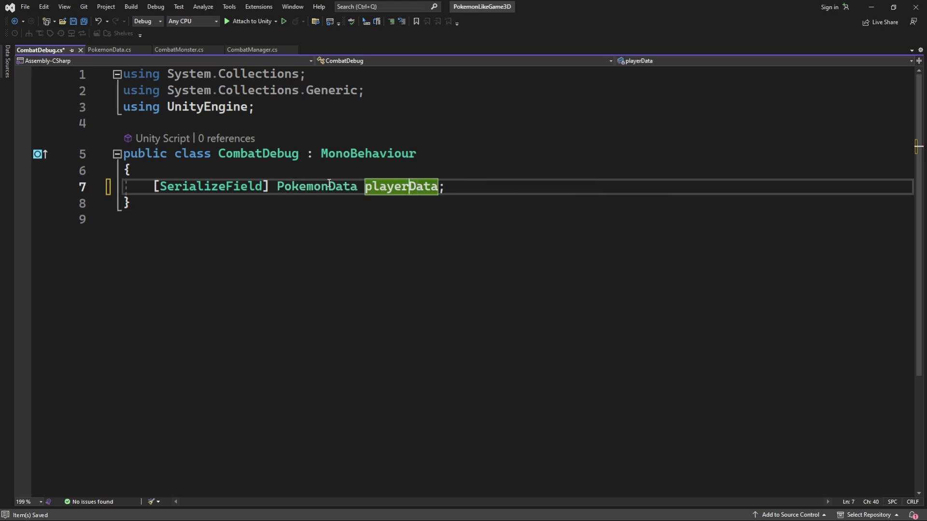
key(Left)
key(Left)
key(Left)
key(Left)
text(Mon)
key(Right)
key(Right)
key(Return)
key(End)
- Declare a second serialized PokemonData field named enemyMonData below playerMonData
key(Return)
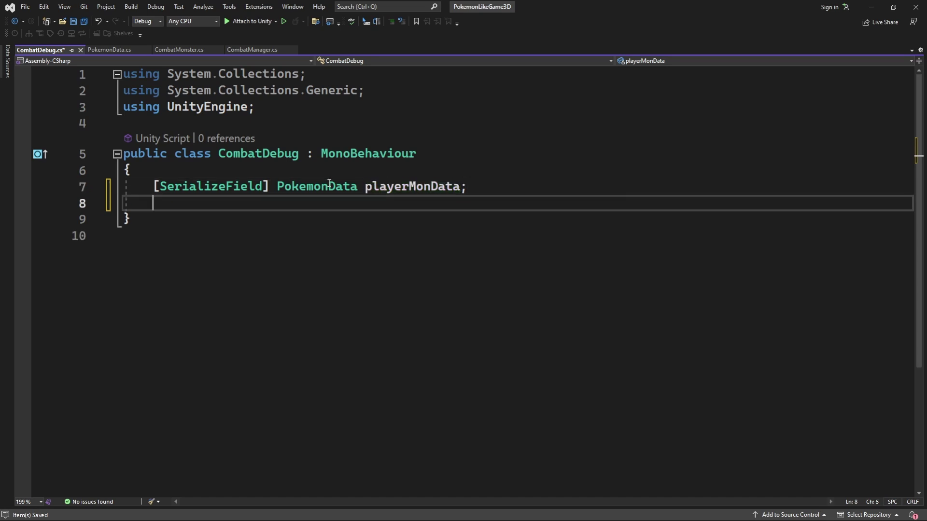
text([SerializeField] )
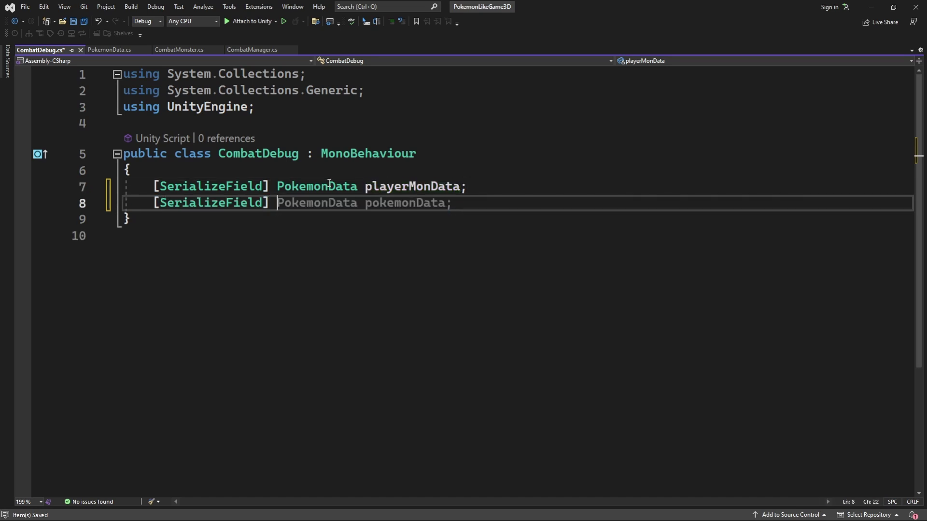
text(PokemonData )
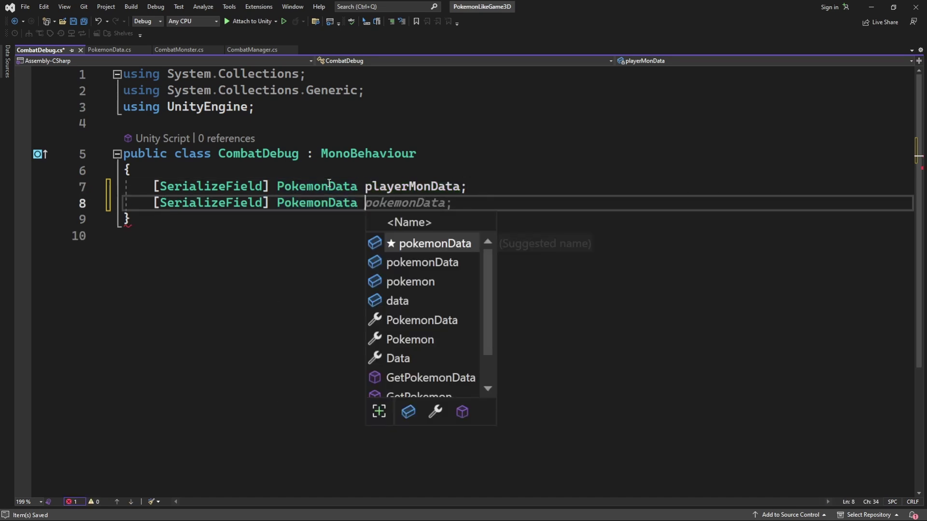
text(enemyMonDat)
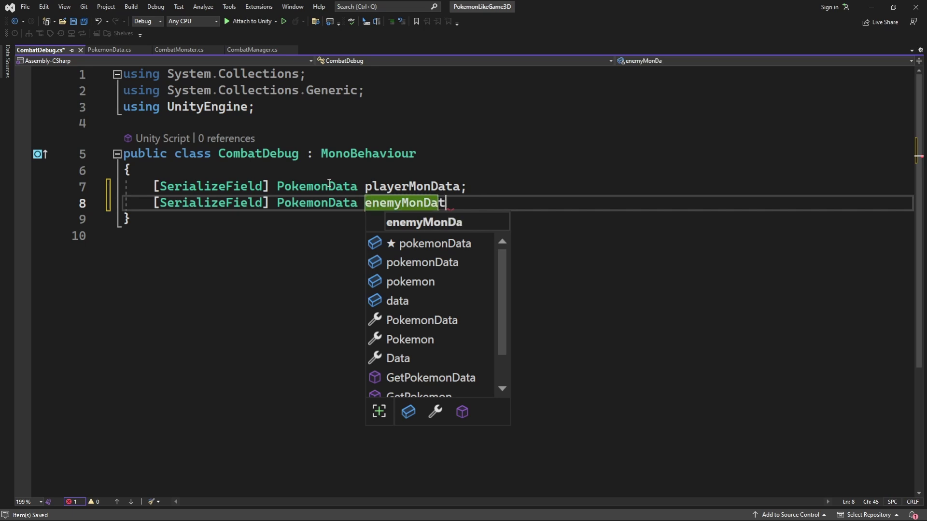
text(a;)
- Add an empty private void Start method below the serialized fields
key(Return)
key(Return)
text(v)
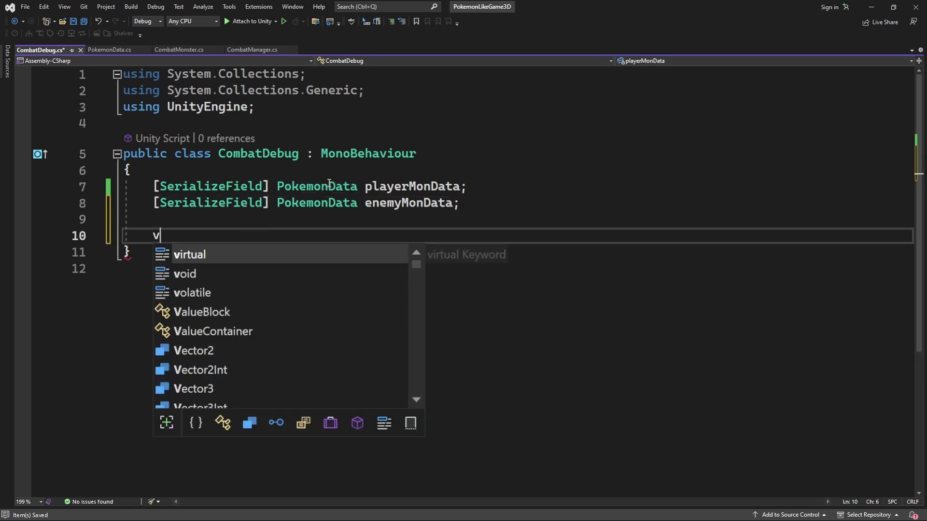
text(oid Sta)
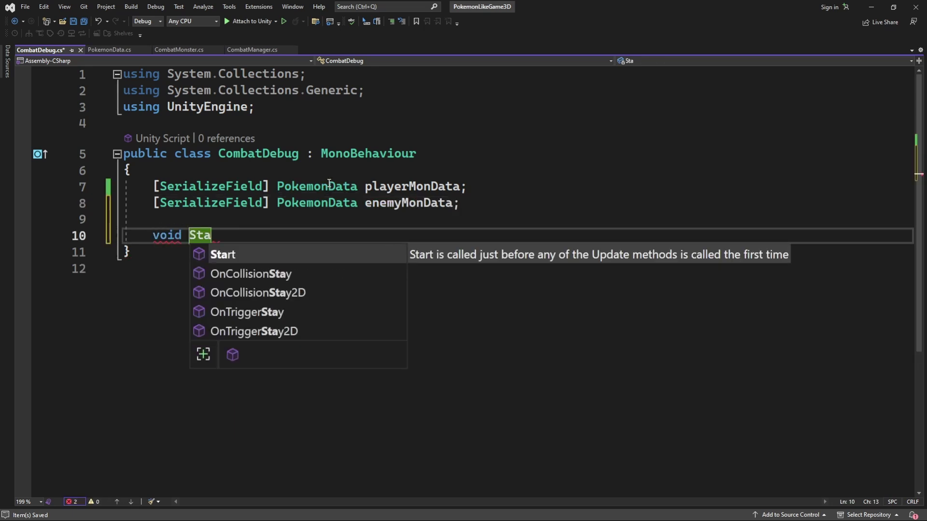
key(Tab)
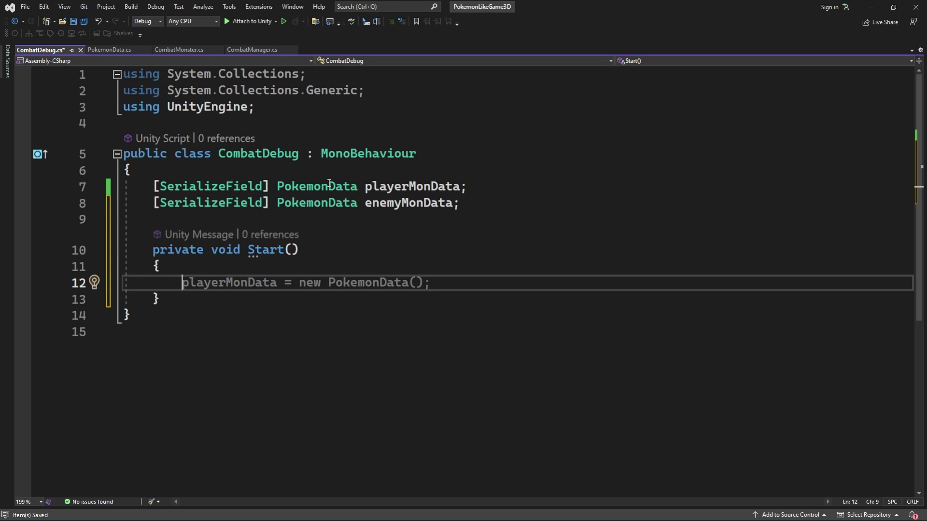
- Declare a CombatManager field named manager between the serialized fields and the Start method
key(Up)
key(Up)
key(Up)
key(Up)
key(Down)
key(Return)
key(Return)
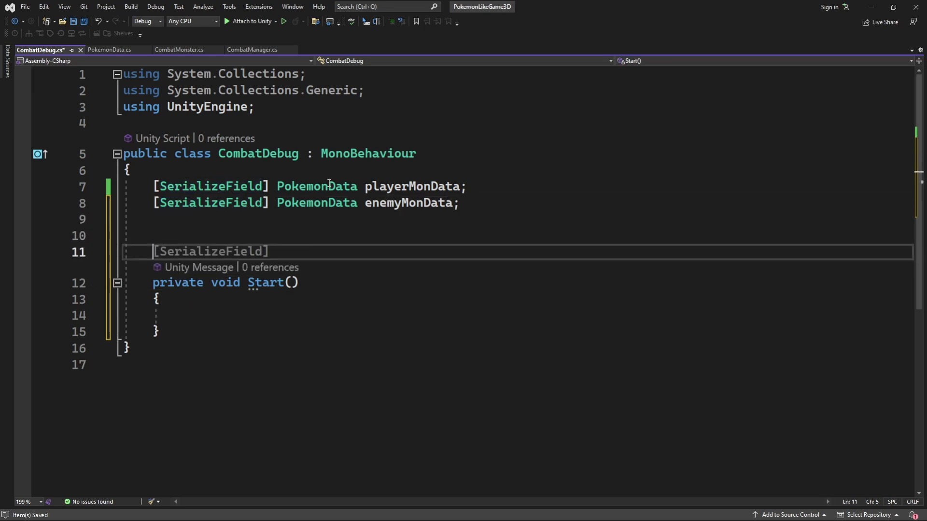
key(Up)
text(Po)
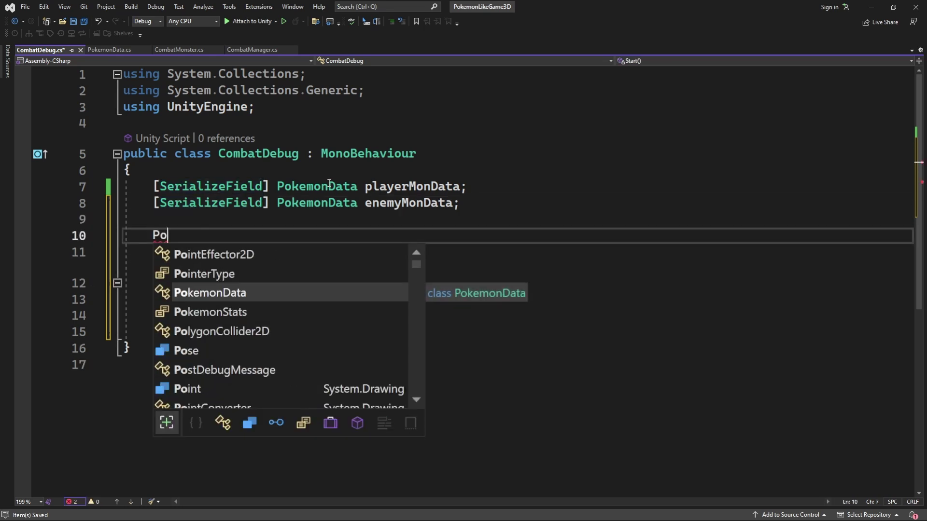
key(BackSpace)
key(BackSpace)
text(Combat)
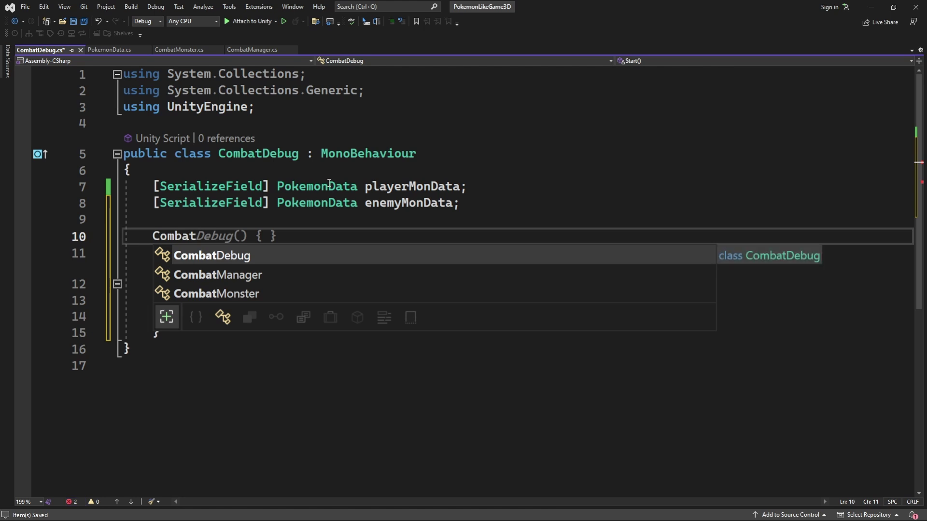
text(Manager manager)
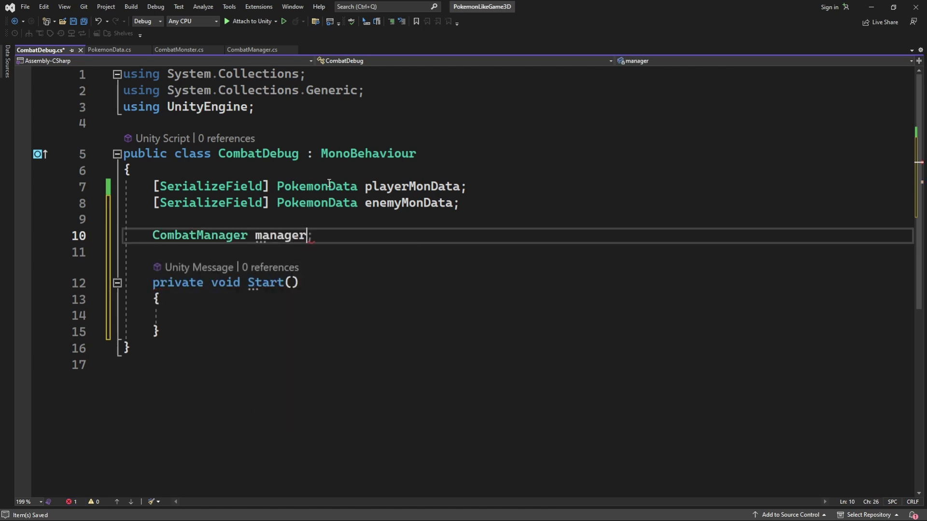
text(;)
- Add an Awake method above Start containing "manager = GetComponent<CombatManager>();" and save the script
key(Return)
key(Return)
text(void )
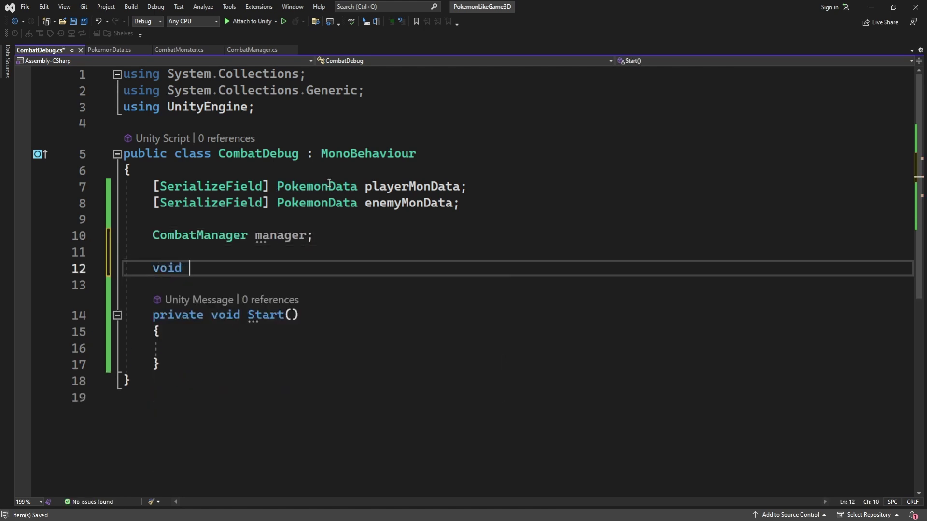
text(Awake)
key(Tab)
text(manager = Ge)
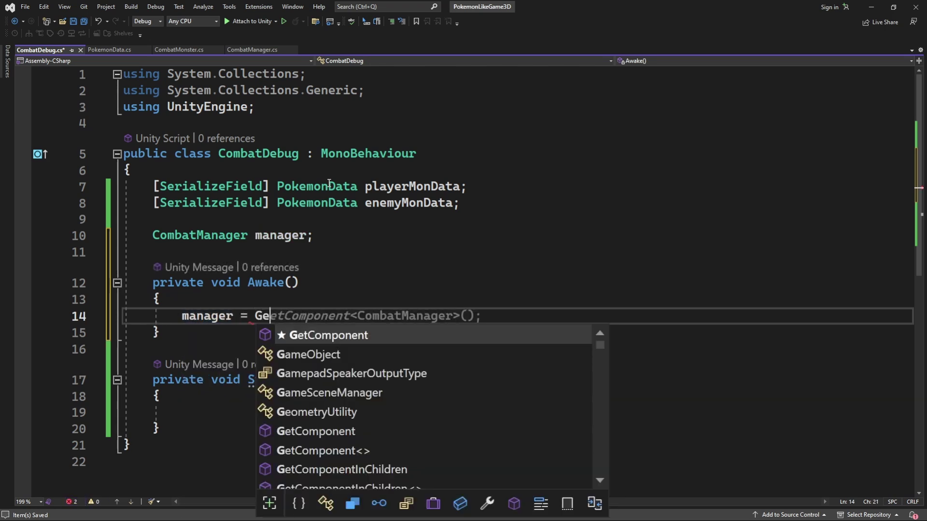
key(Tab)
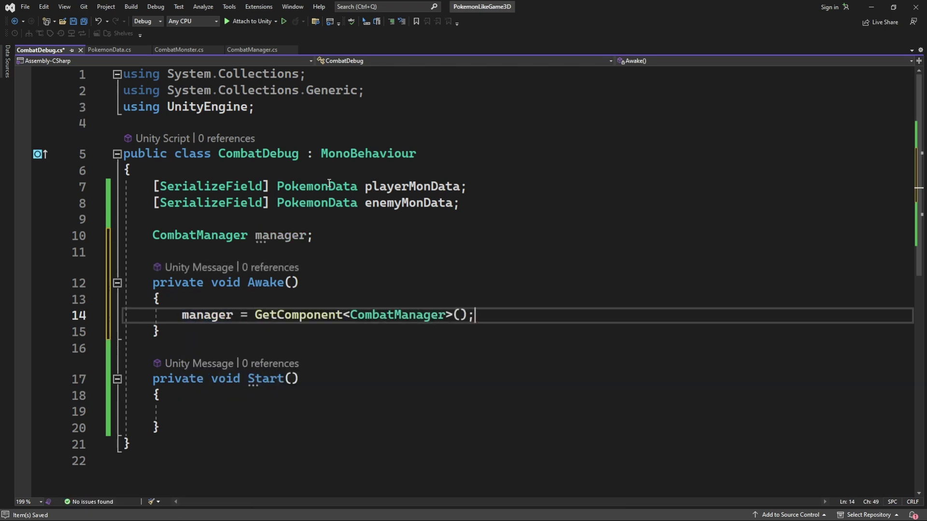
key(ctrl+s)
- Add "manager.StartBattle(playerMonData, enemyMonData);" to the body of the Start method
click(361, 411)
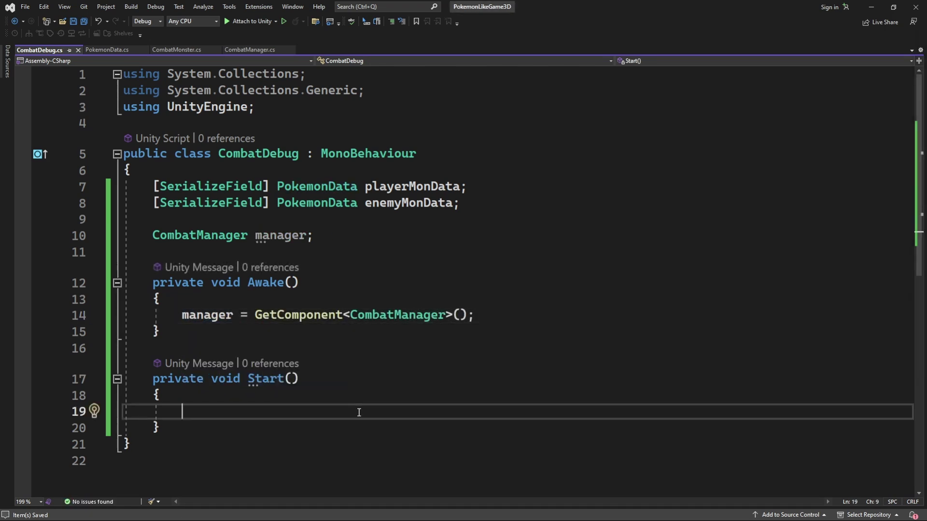
text(manager)
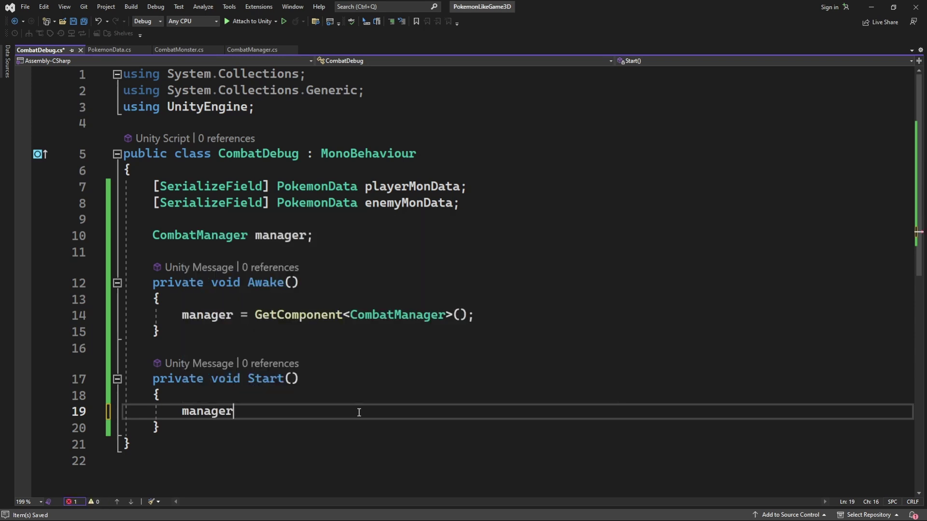
text(.StartBattle(playerMonData, enemyMonData);)
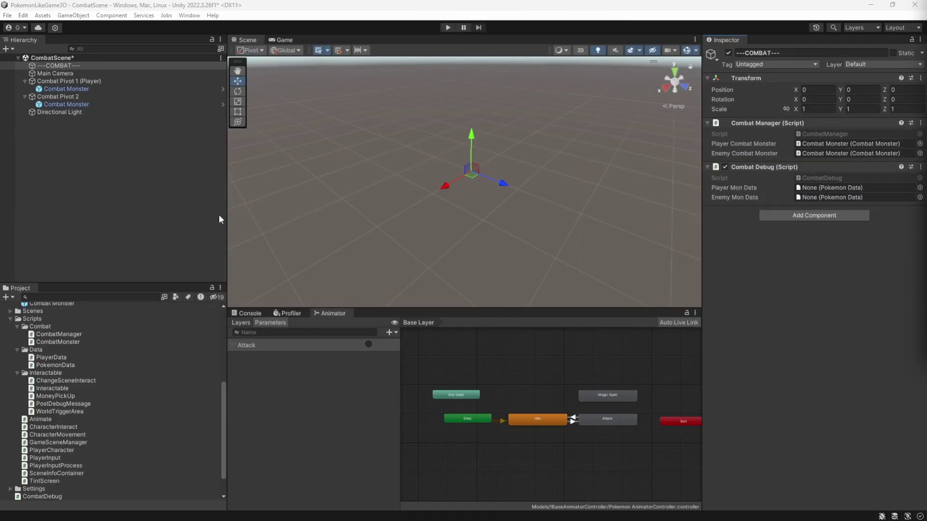
- Back in Unity, assign Fire Starter as Combat Debug's Player Mon Data and Grass Starter as its Enemy Mon Data
scroll(120, 388, up, 5)
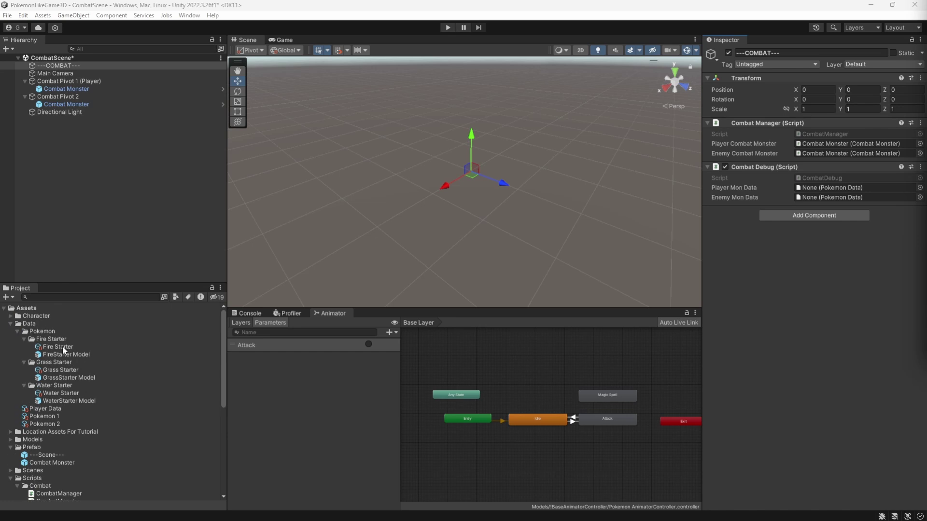
drag(62, 348, 902, 188)
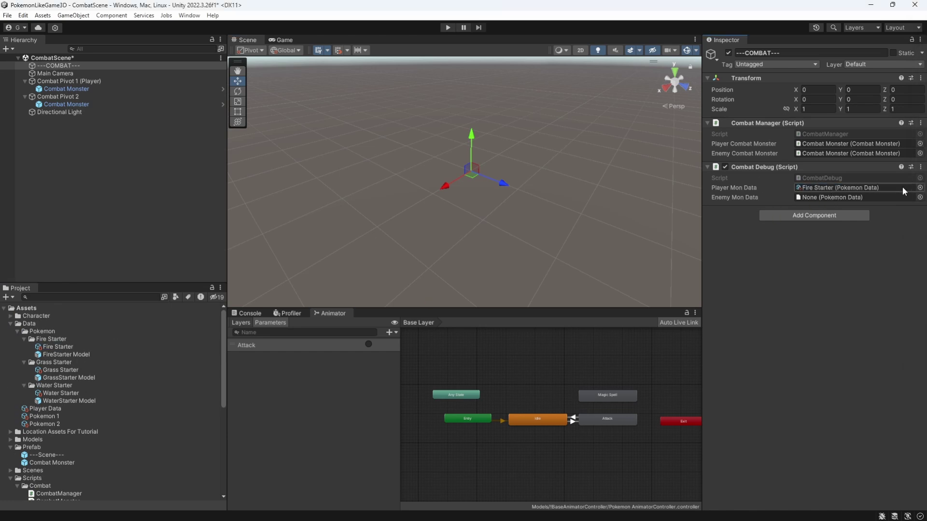
drag(65, 371, 845, 202)
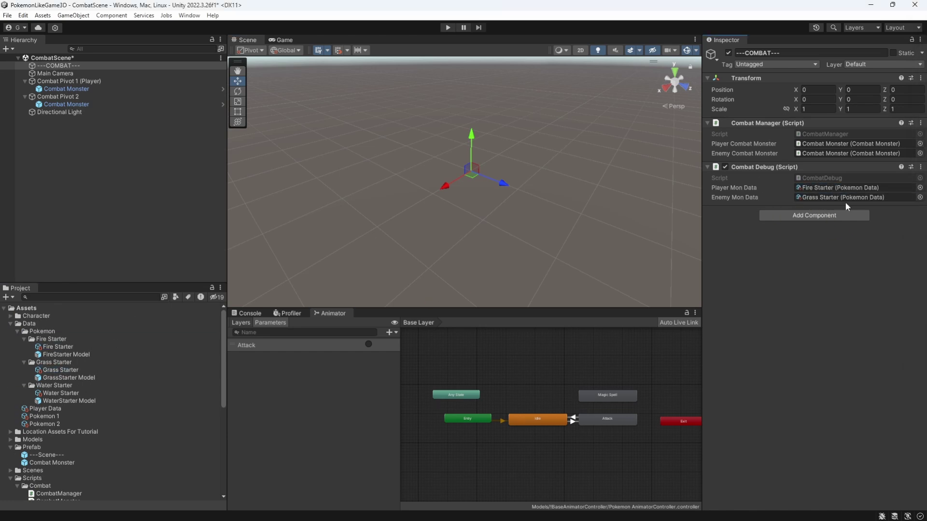
- Run the scene, examine the spawned FireStarter model clone's placement and transform, and stop play mode
click(448, 28)
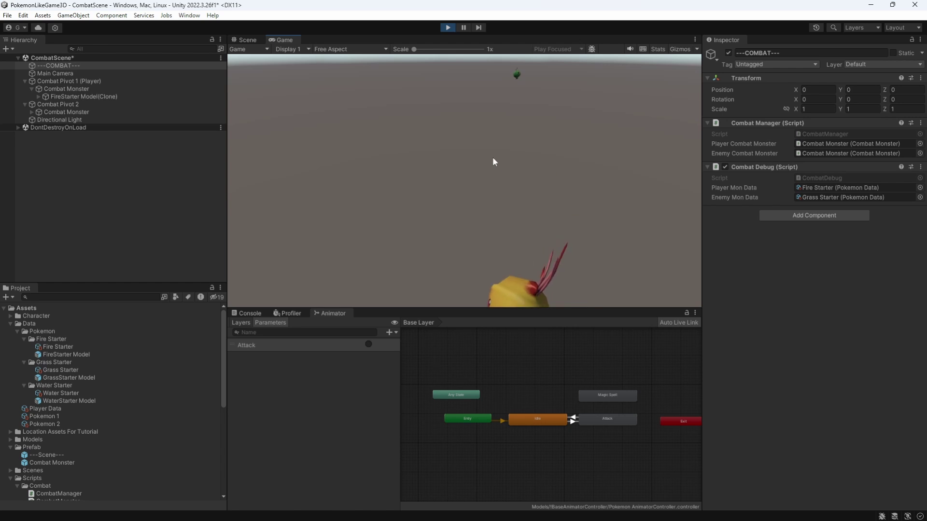
click(248, 40)
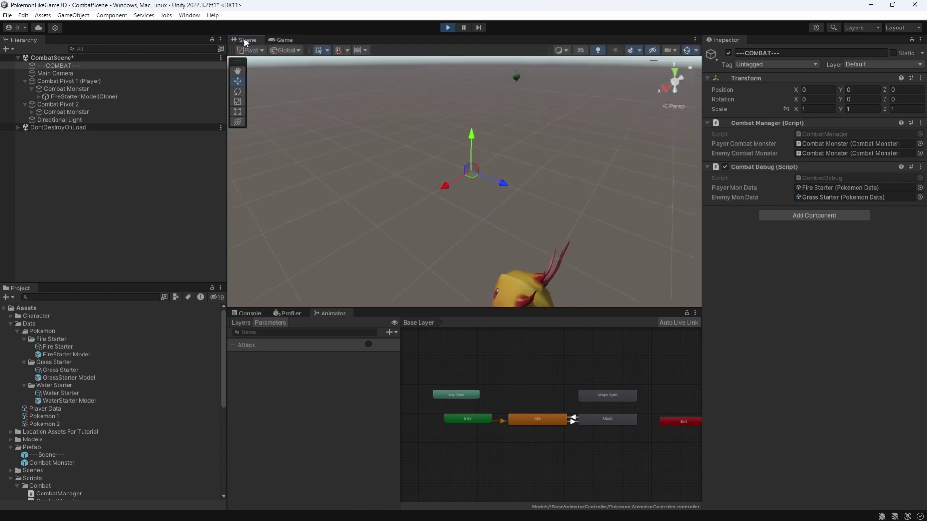
click(487, 204)
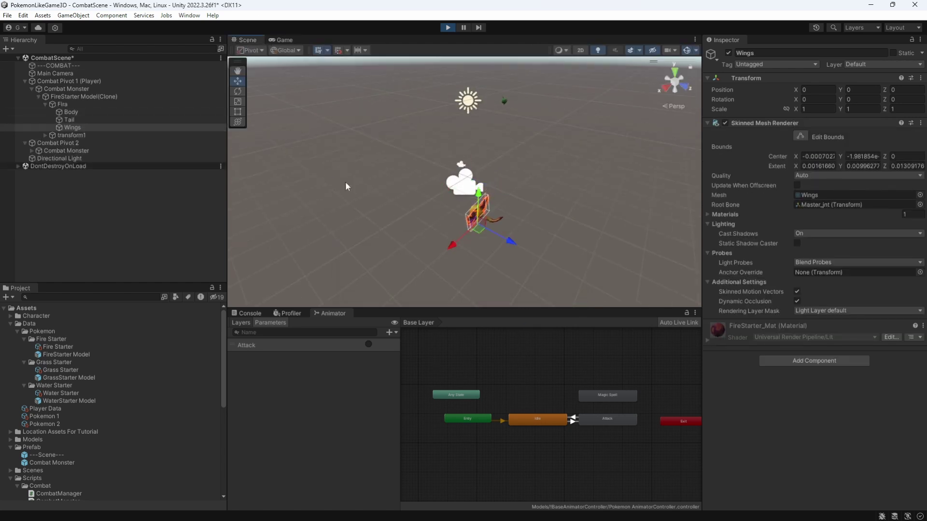
click(79, 105)
click(46, 105)
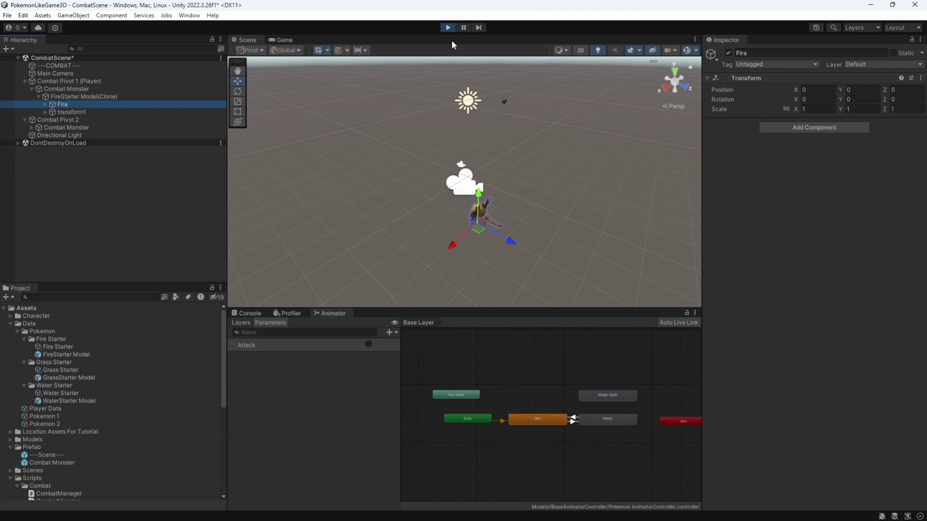
click(85, 98)
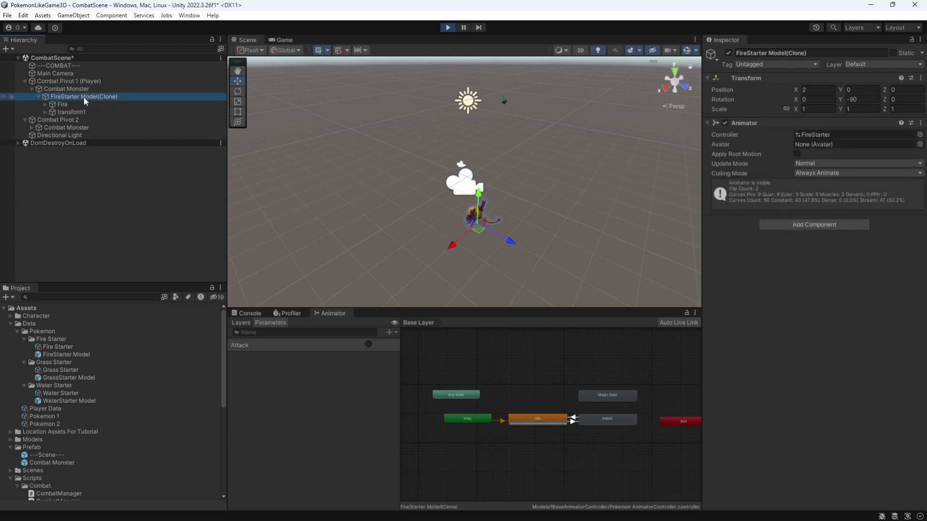
key(Left)
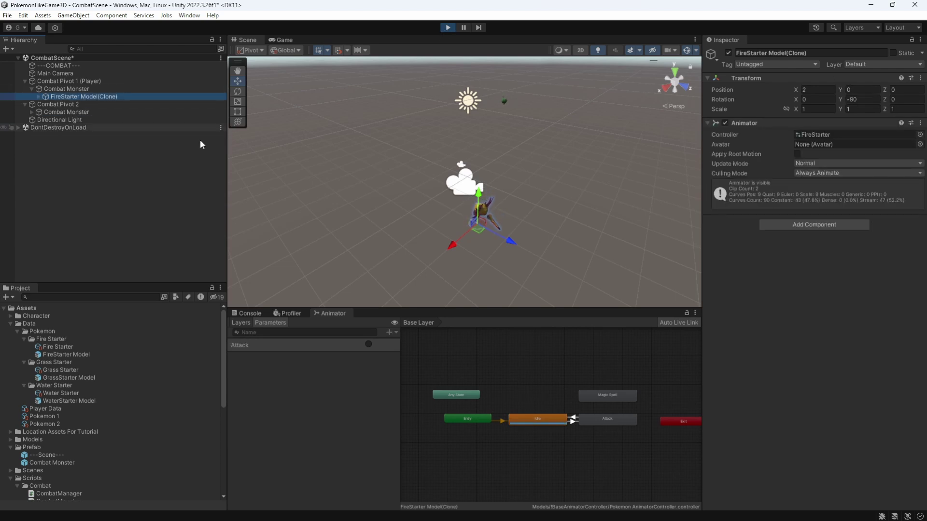
click(444, 28)
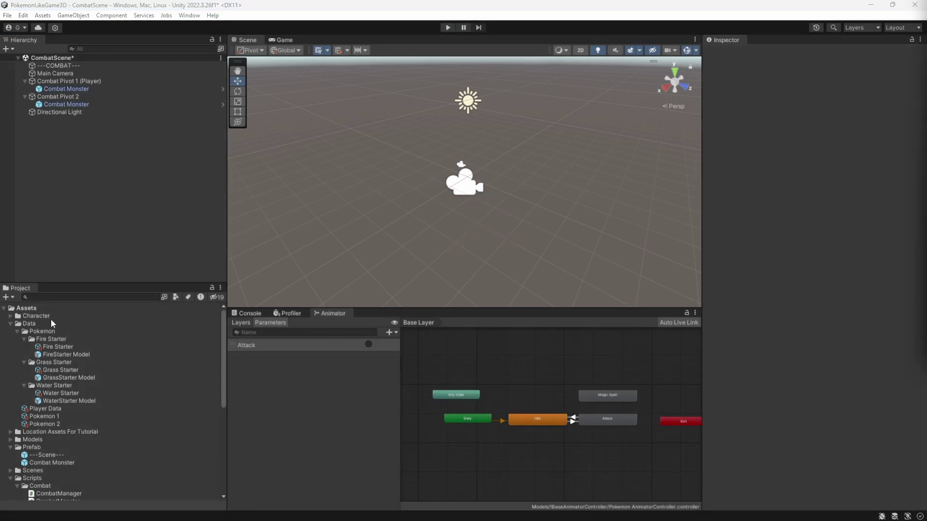
- Set the FireStarter Model prefab's X position to 0 and its Y rotation to 0
click(70, 354)
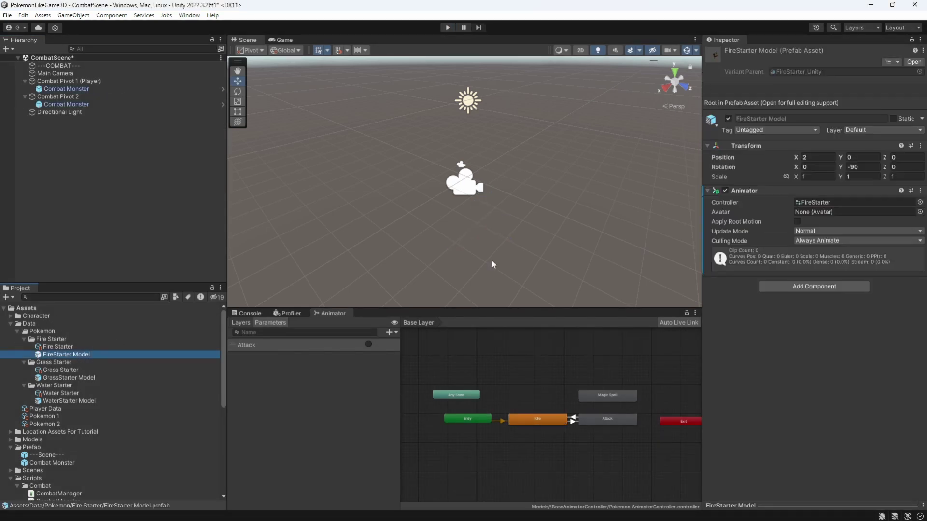
click(854, 167)
click(817, 157)
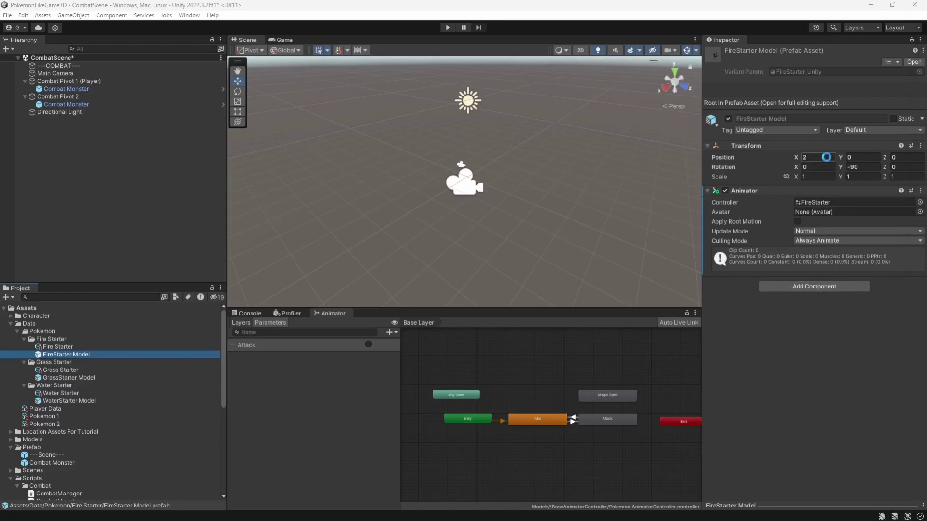
text(0)
click(864, 167)
text(0)
- Reset the GrassStarter Model and WaterStarter Model prefabs to position 0, 0, 0 and rotation 0, 0, 0
click(73, 369)
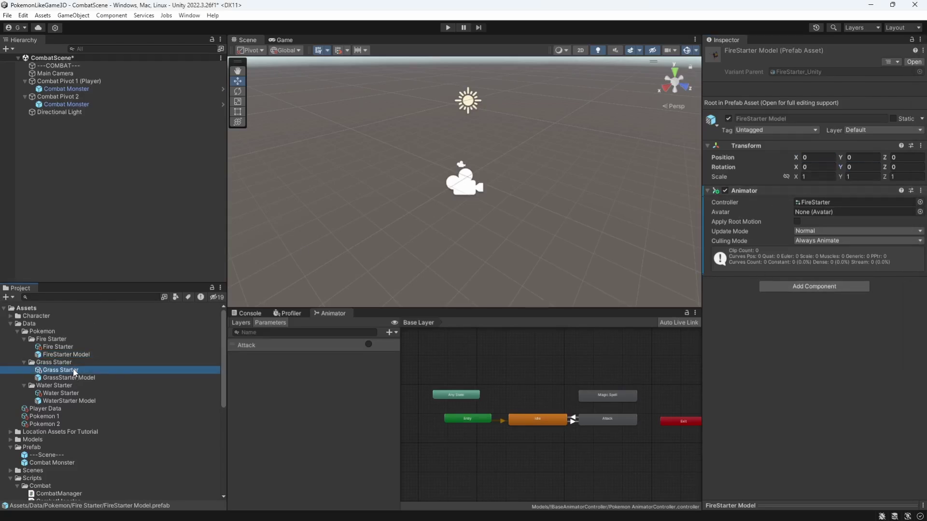
click(75, 377)
click(817, 158)
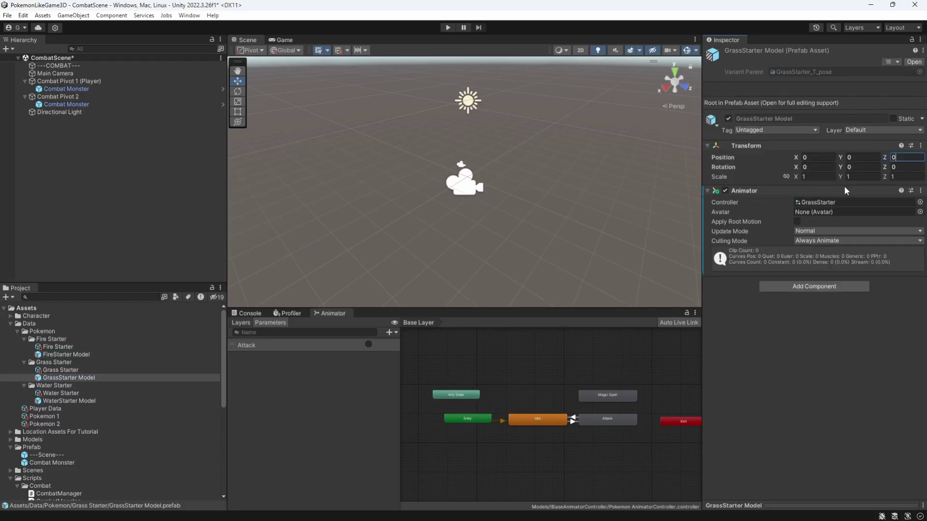
click(69, 401)
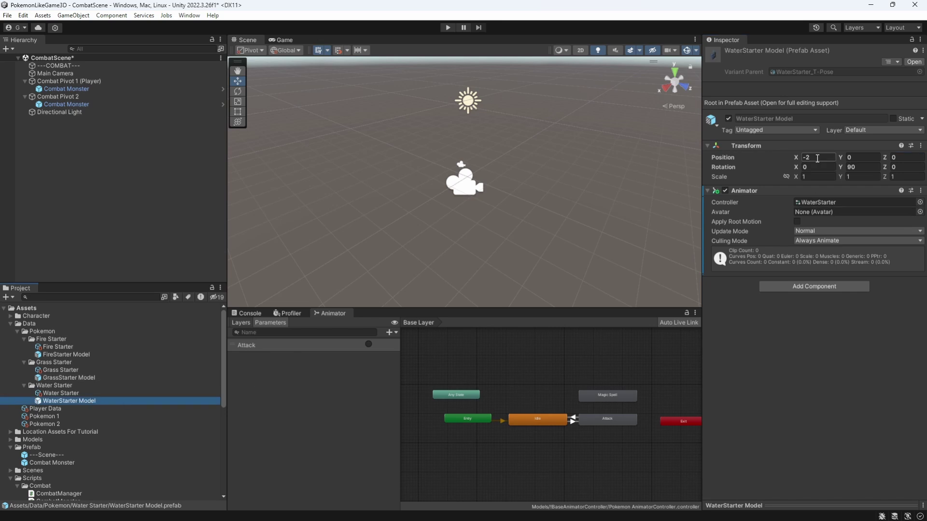
click(864, 167)
text(0)
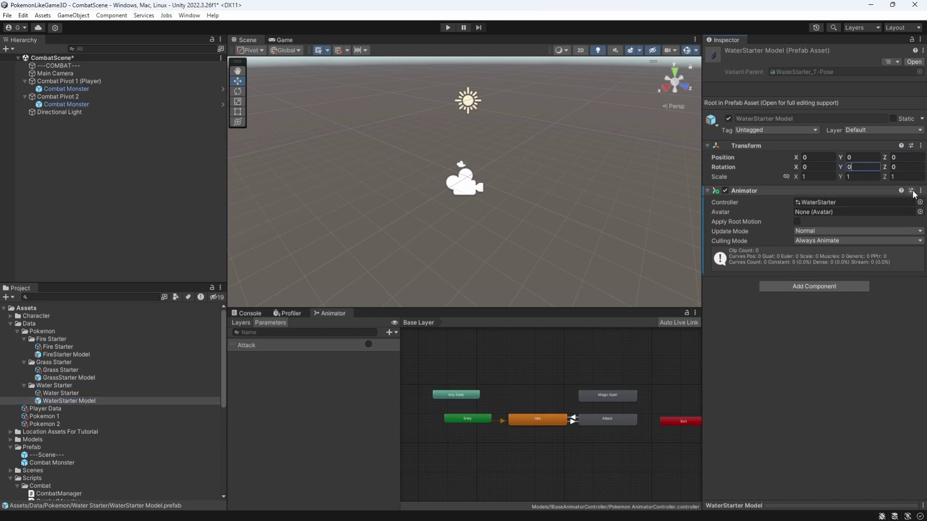
- Open the CombatMonster script in Visual Studio and add "monModel.transform.position = Vector3.zero;" after the Instantiate line in Init
click(103, 90)
double_click(805, 155)
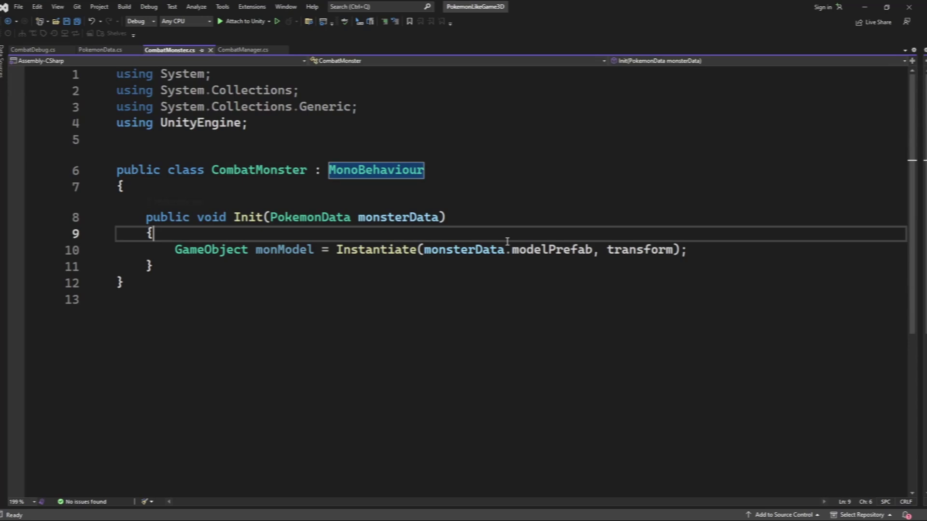
drag(337, 249, 724, 251)
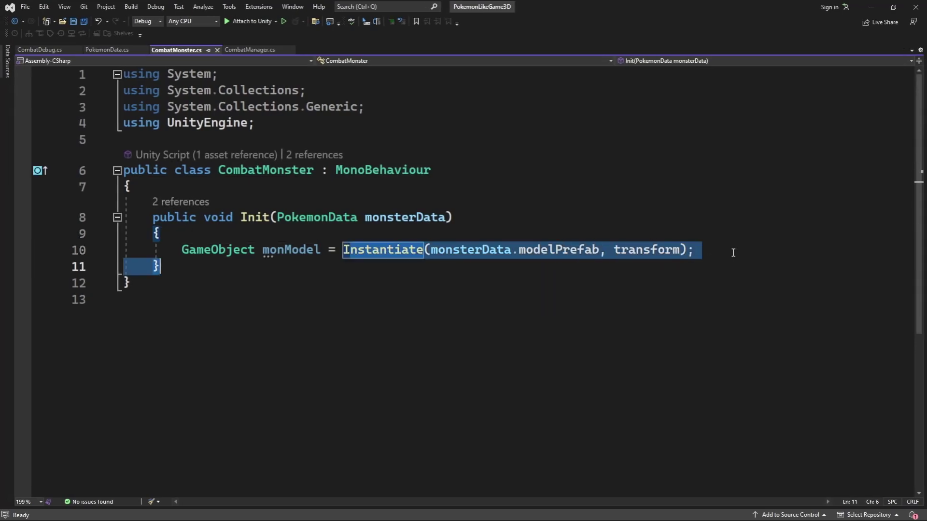
click(724, 251)
key(Return)
text(mon)
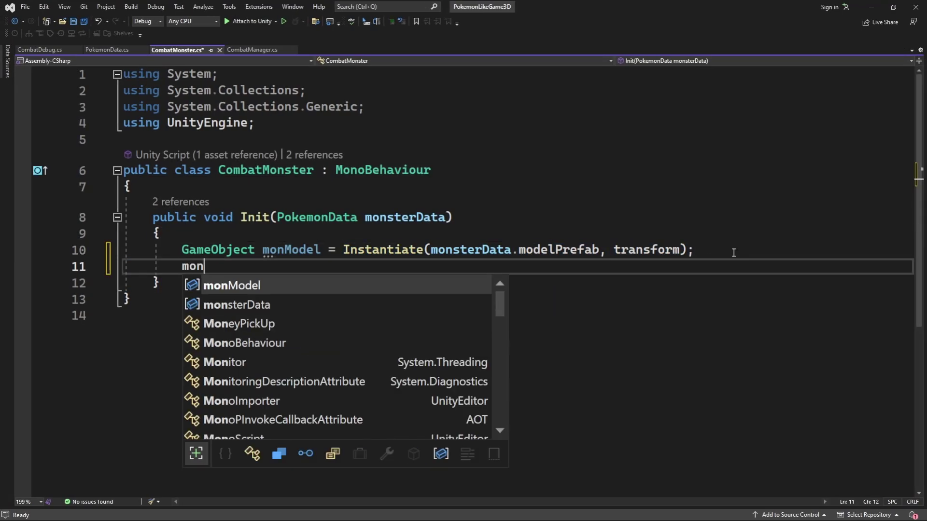
key(Tab)
text(.transform.p)
text(o)
key(Tab)
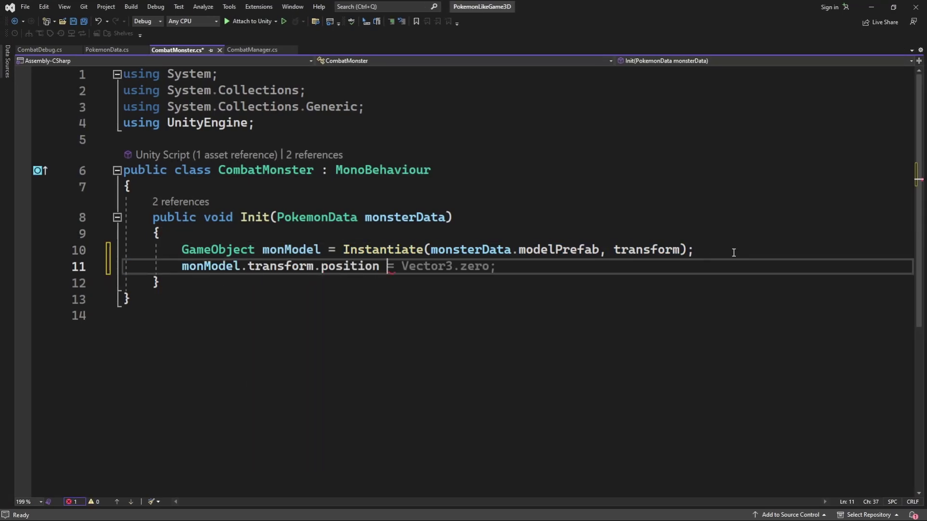
key(Tab)
- Add "monModel.transform.rotation = Quaternion.identity;" below the position line in Init and save the script
key(Return)
text(mon)
key(Tab)
text(.t)
key(Tab)
text(.)
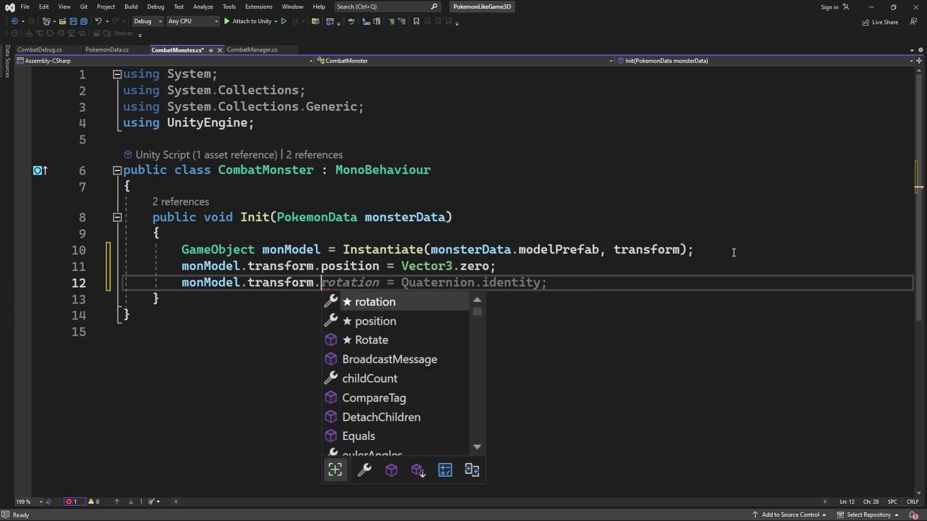
key(Tab)
key(Tab)
key(ctrl+s)
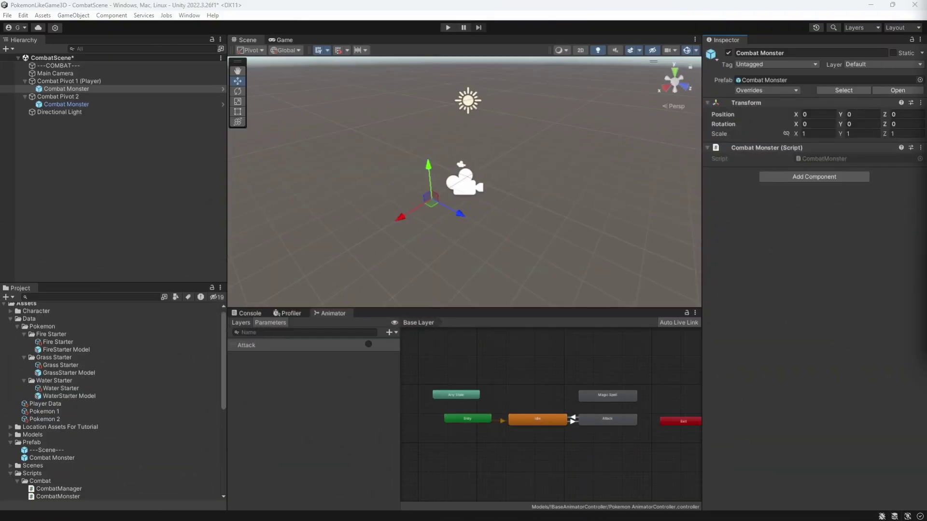
- Back in Unity, run the scene, compare the player Combat Monster's position with its spawned FireStarter clone's transform, and stop play mode
click(465, 112)
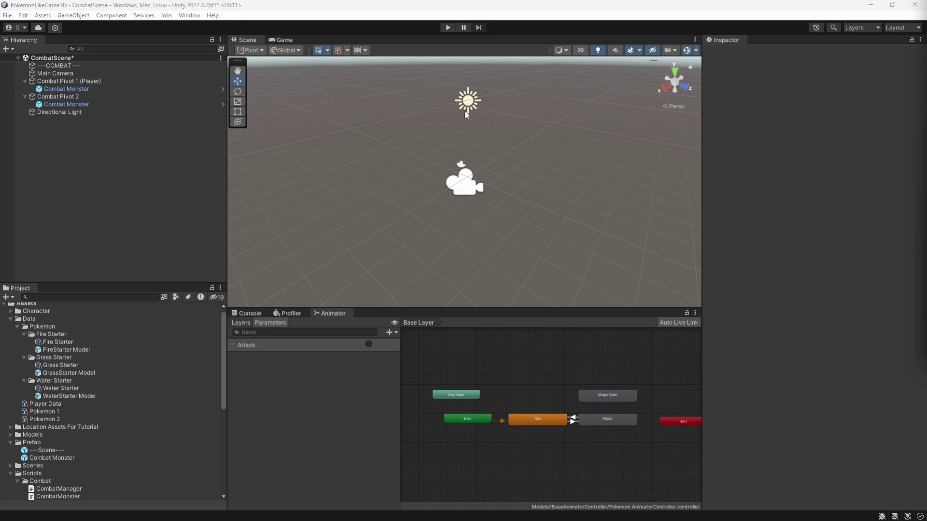
click(447, 27)
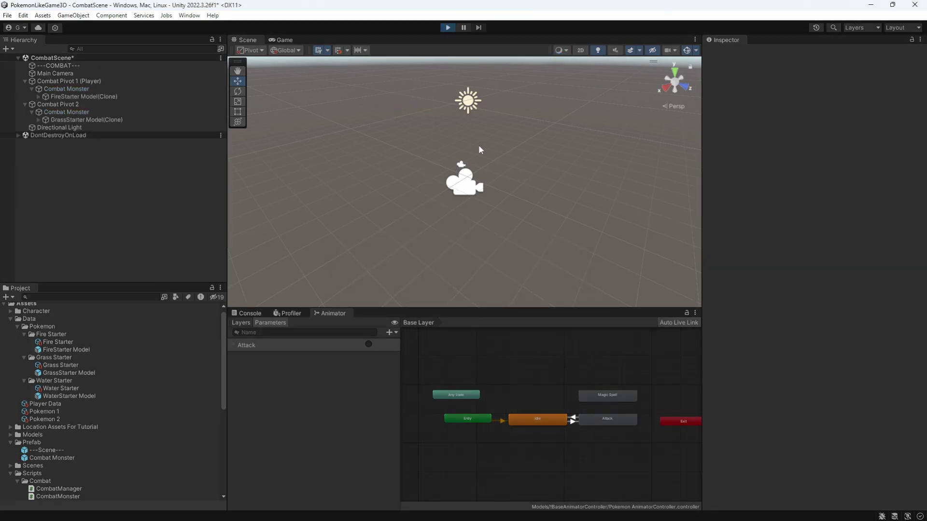
click(248, 39)
click(76, 90)
alt+drag(345, 113, 454, 210)
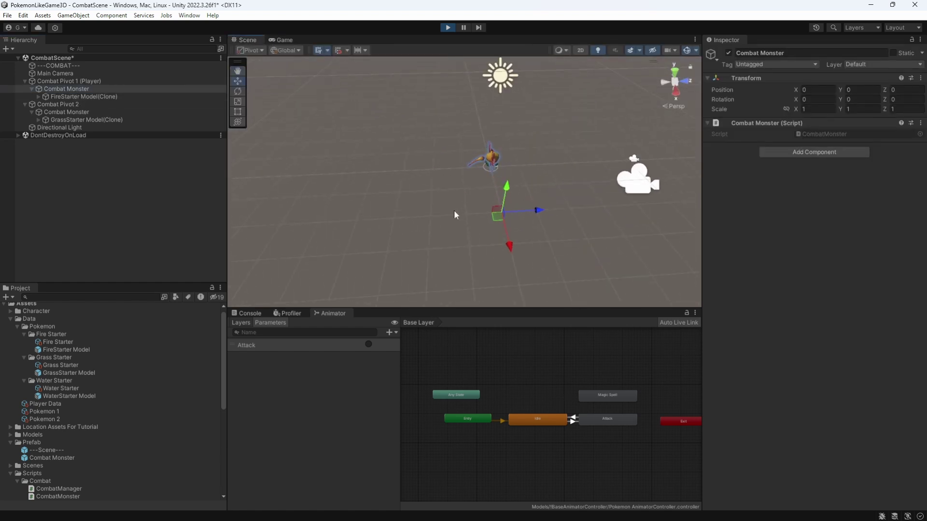
click(71, 98)
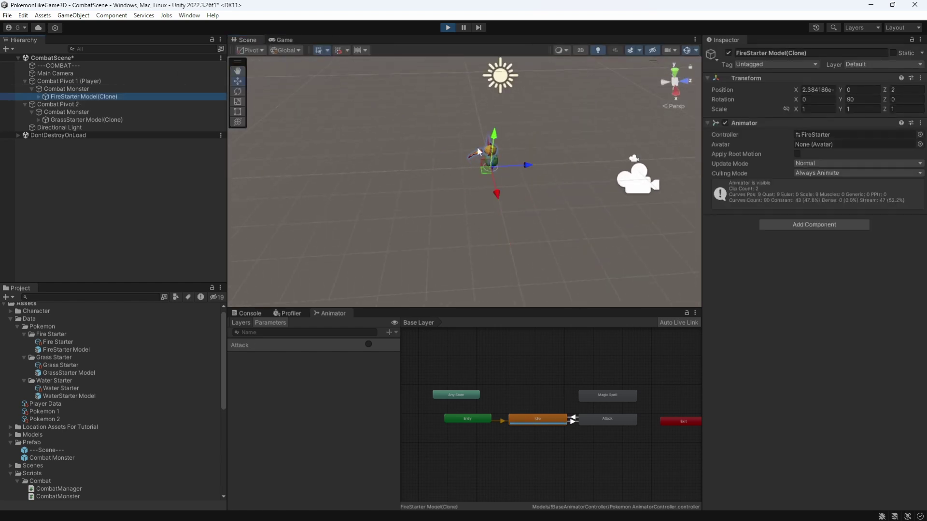
click(443, 25)
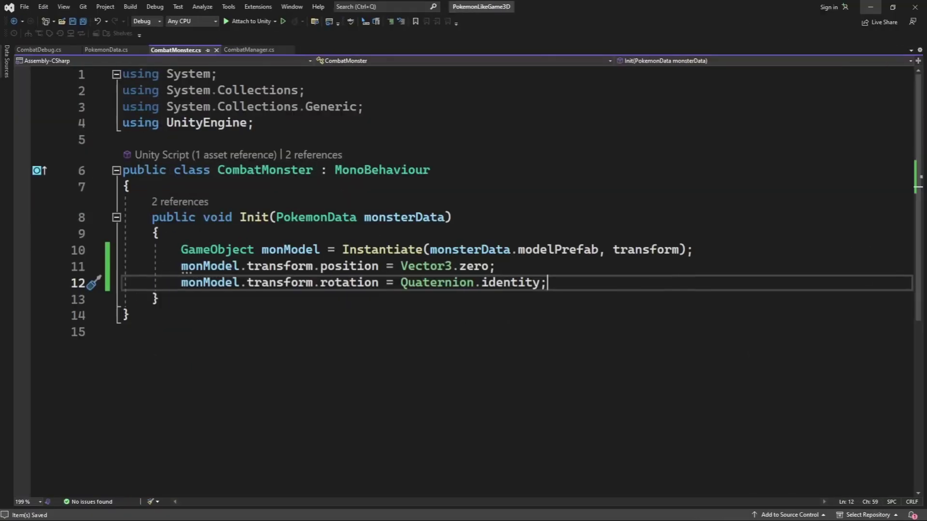
- In Visual Studio, replace position with localPosition in the Vector3.zero assignment of CombatMonster's Init method
click(335, 267)
double_click(334, 267)
key(BackSpace)
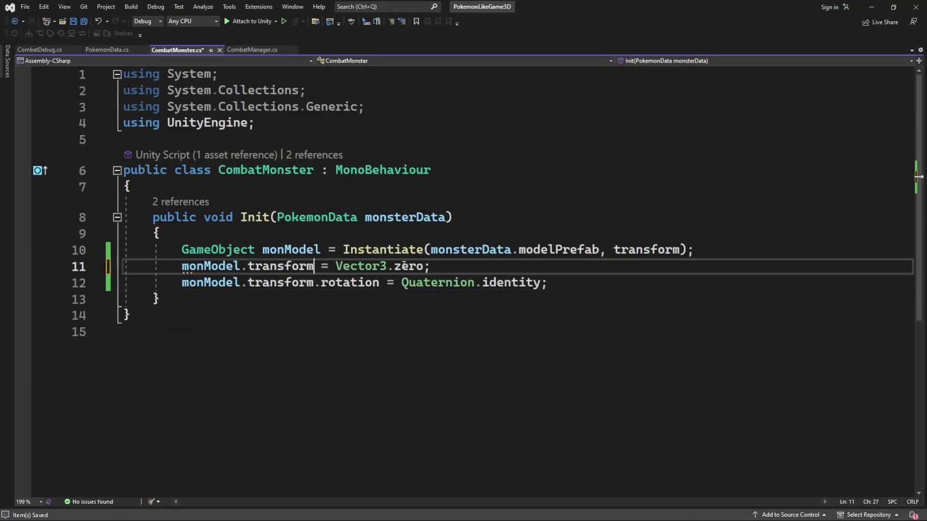
text(lo)
text(calPosition)
key(Tab)
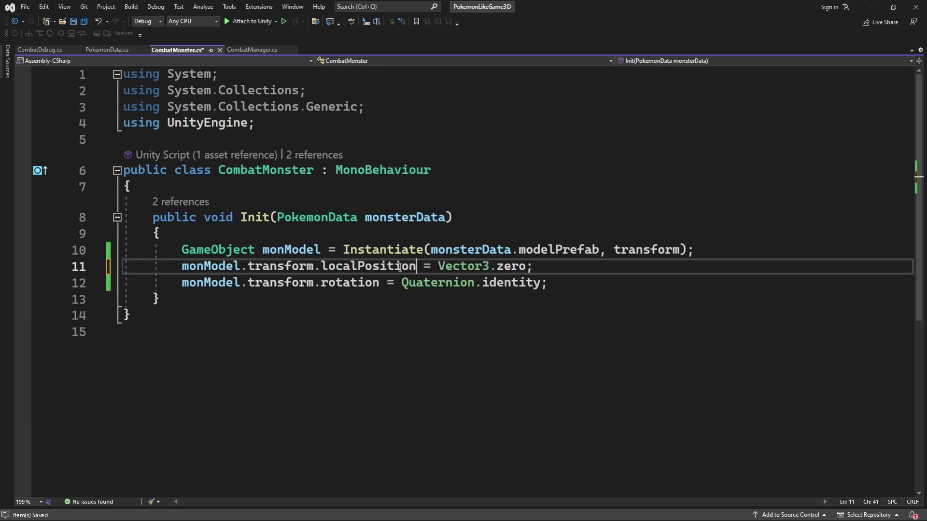
- Replace rotation with localRotation in the Quaternion.identity assignment and save the CombatMonster script
click(353, 283)
double_click(353, 282)
key(BackSpace)
text(lo)
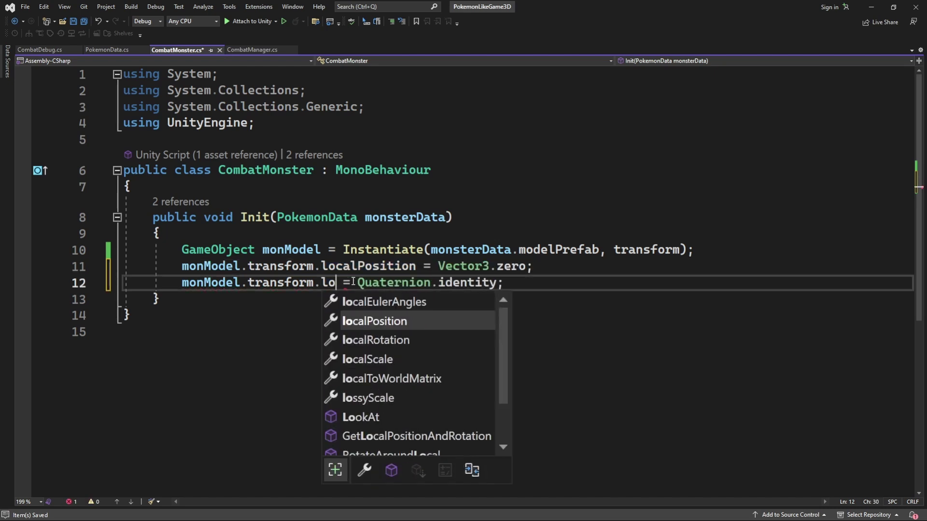
key(Down)
key(Tab)
key(ctrl+s)
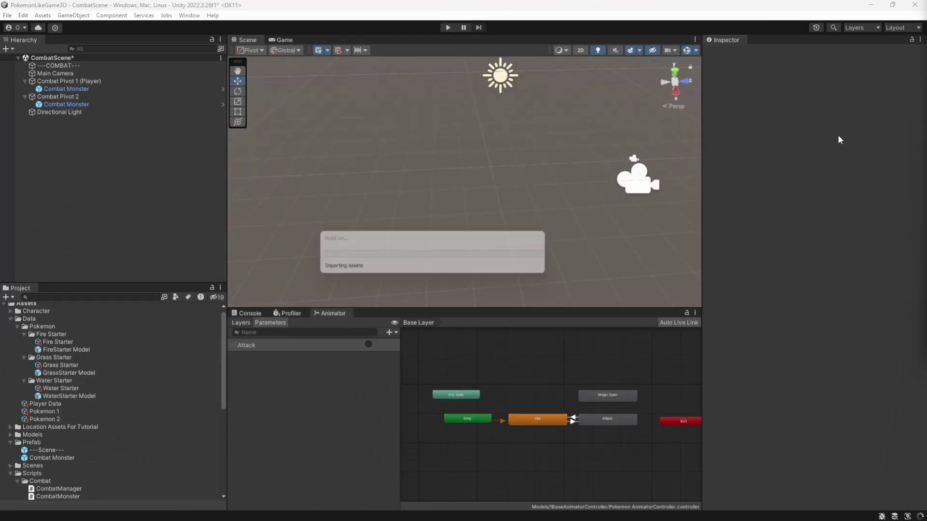
- Back in Unity, run the scene, check how both spawned models face each other, select Combat Pivot 2, and stop play mode
click(449, 27)
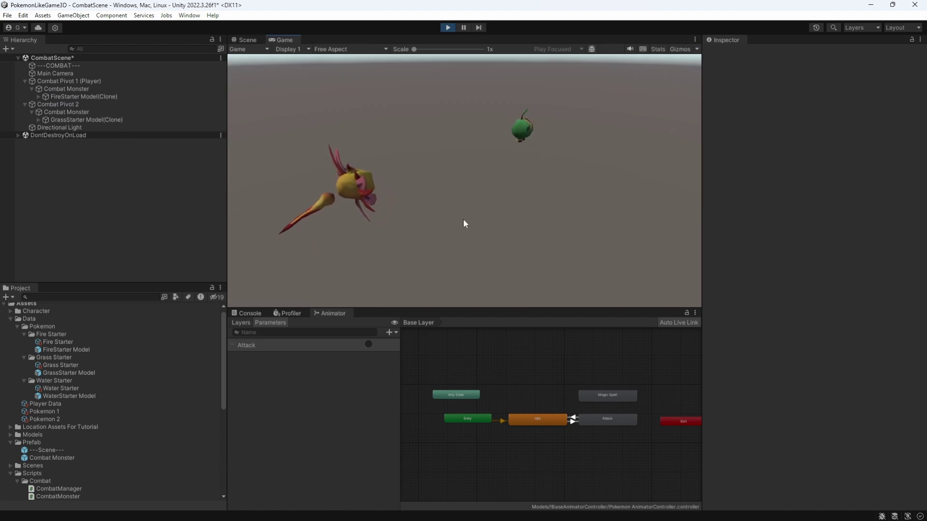
click(248, 40)
click(184, 103)
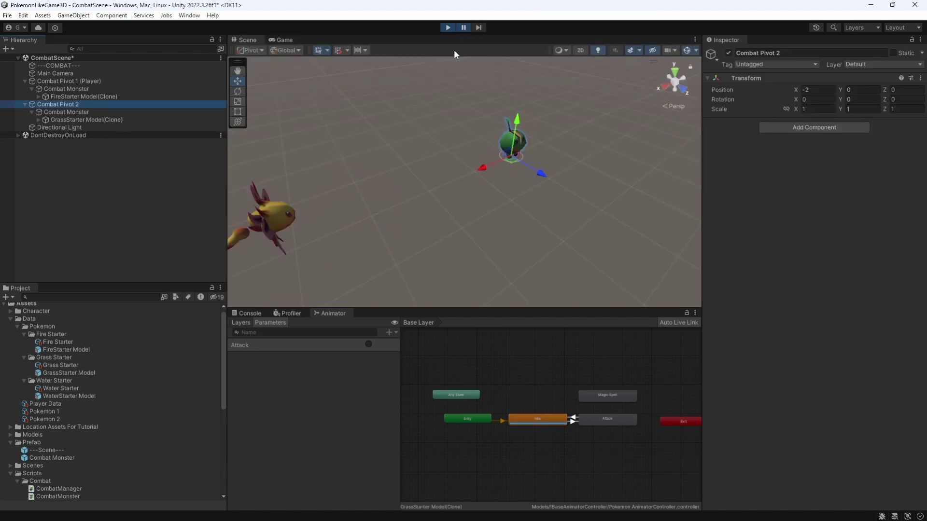
click(447, 28)
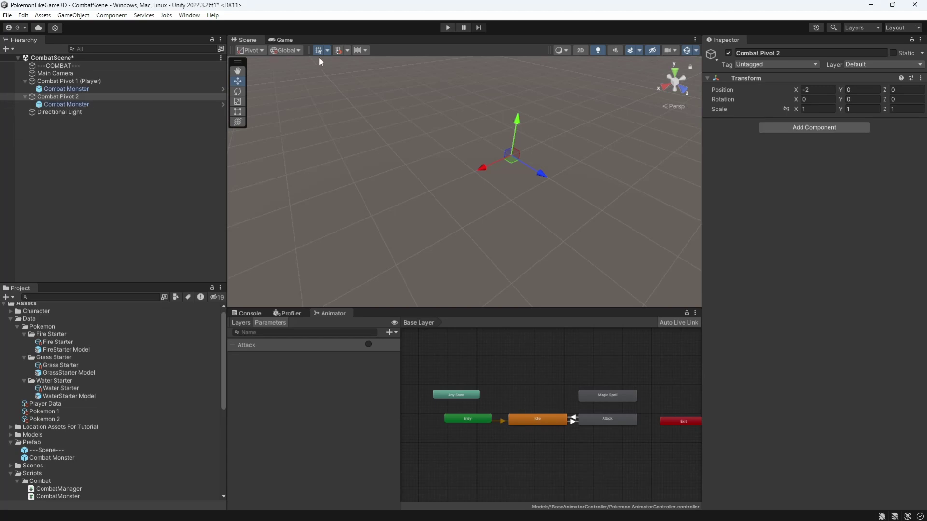
- Set Combat Pivot 2's Y rotation to 90 and start the scene in play mode again
click(237, 93)
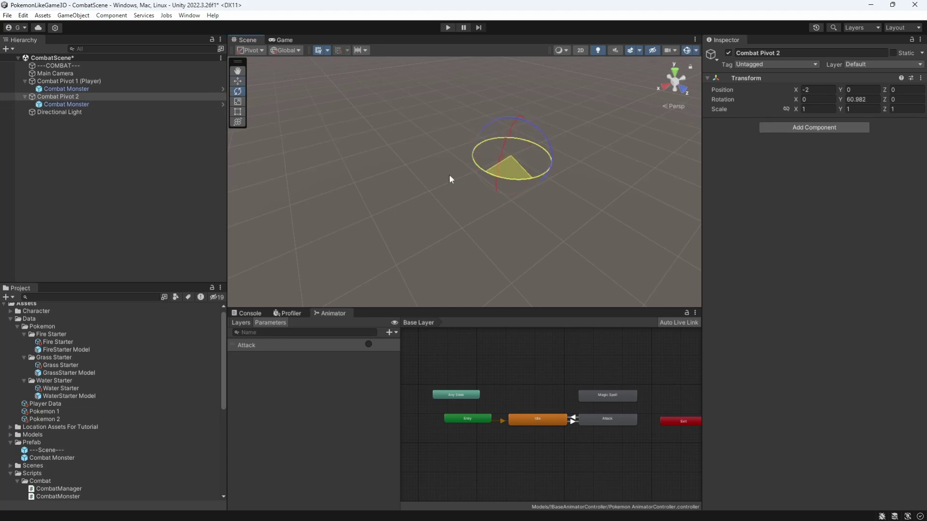
drag(450, 180, 447, 179)
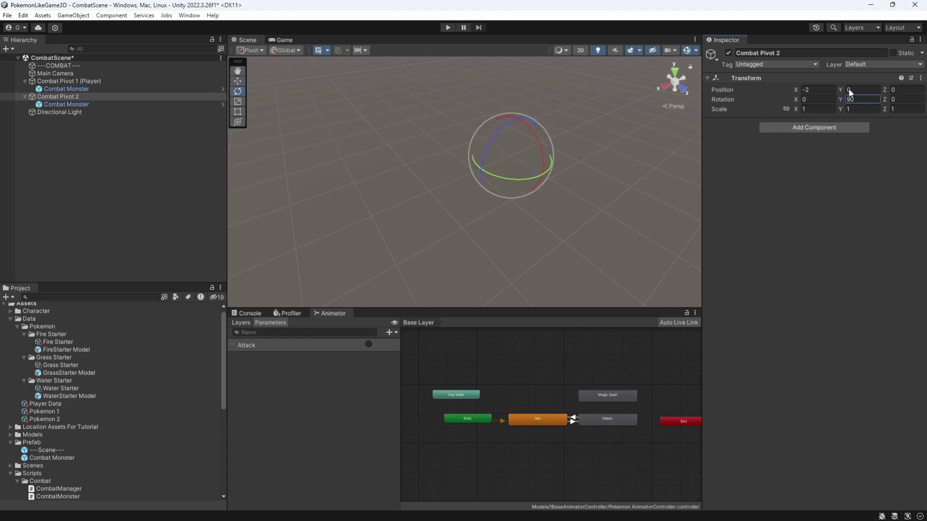
click(447, 27)
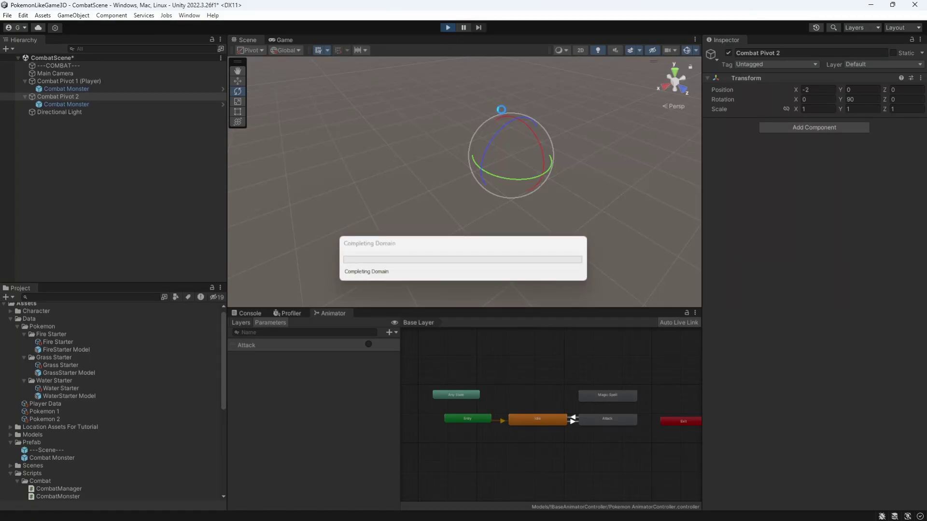